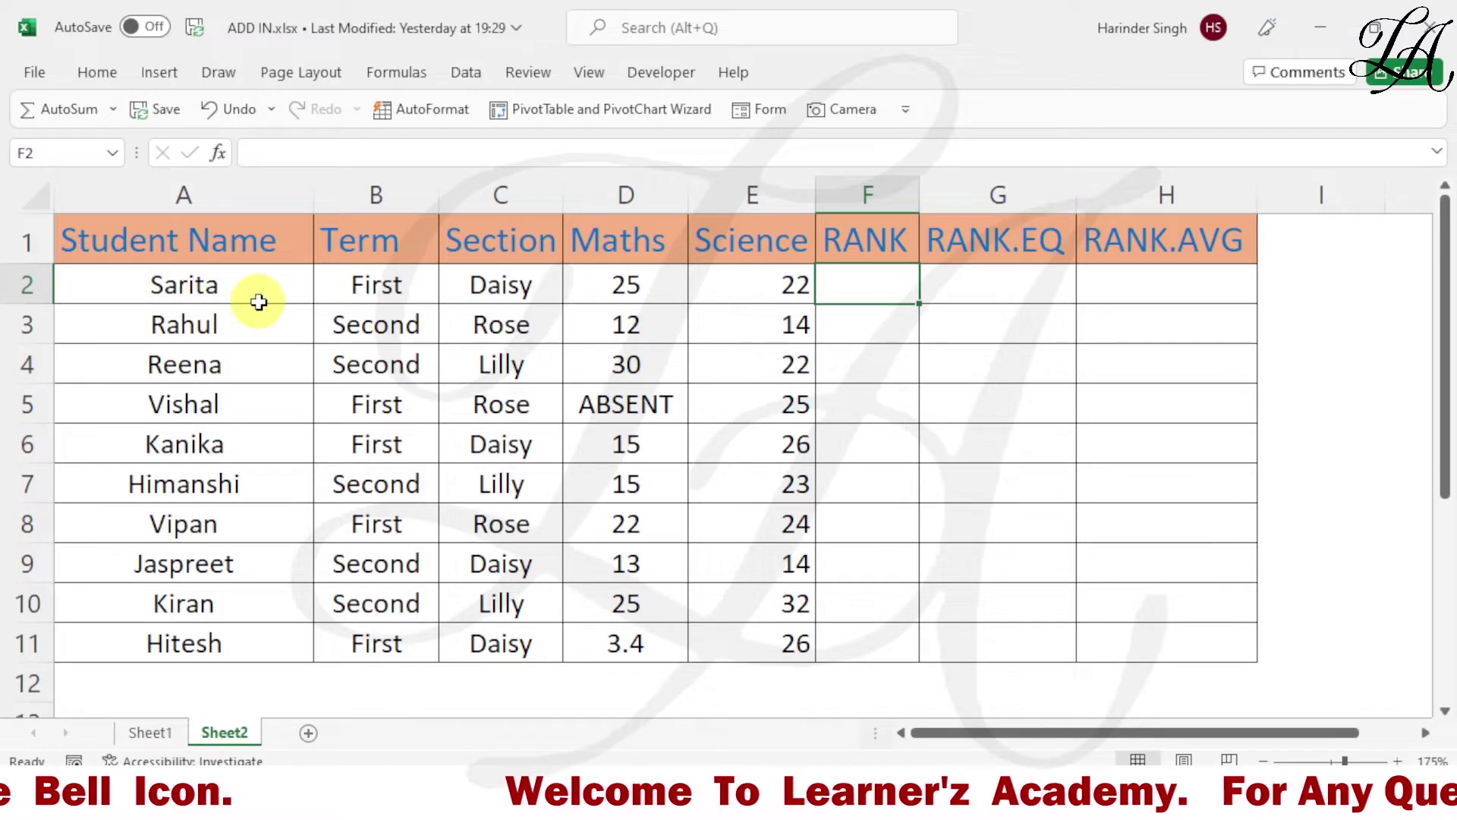
- Check the first student's Science score of 22 in E2, then select F2 under RANK
{"action": "left_click", "coordinate": [751, 286]}
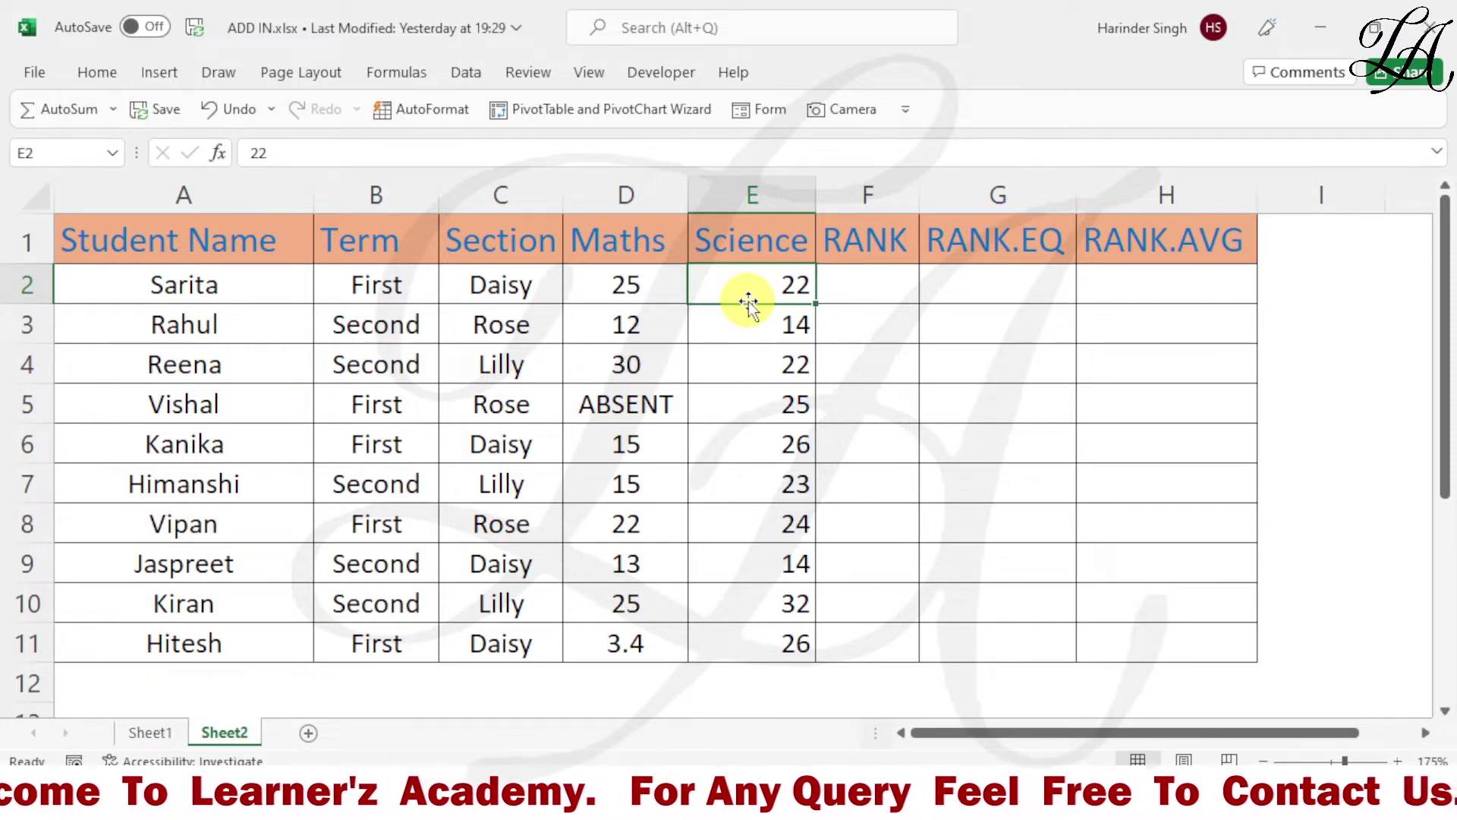
{"action": "left_click", "coordinate": [840, 283]}
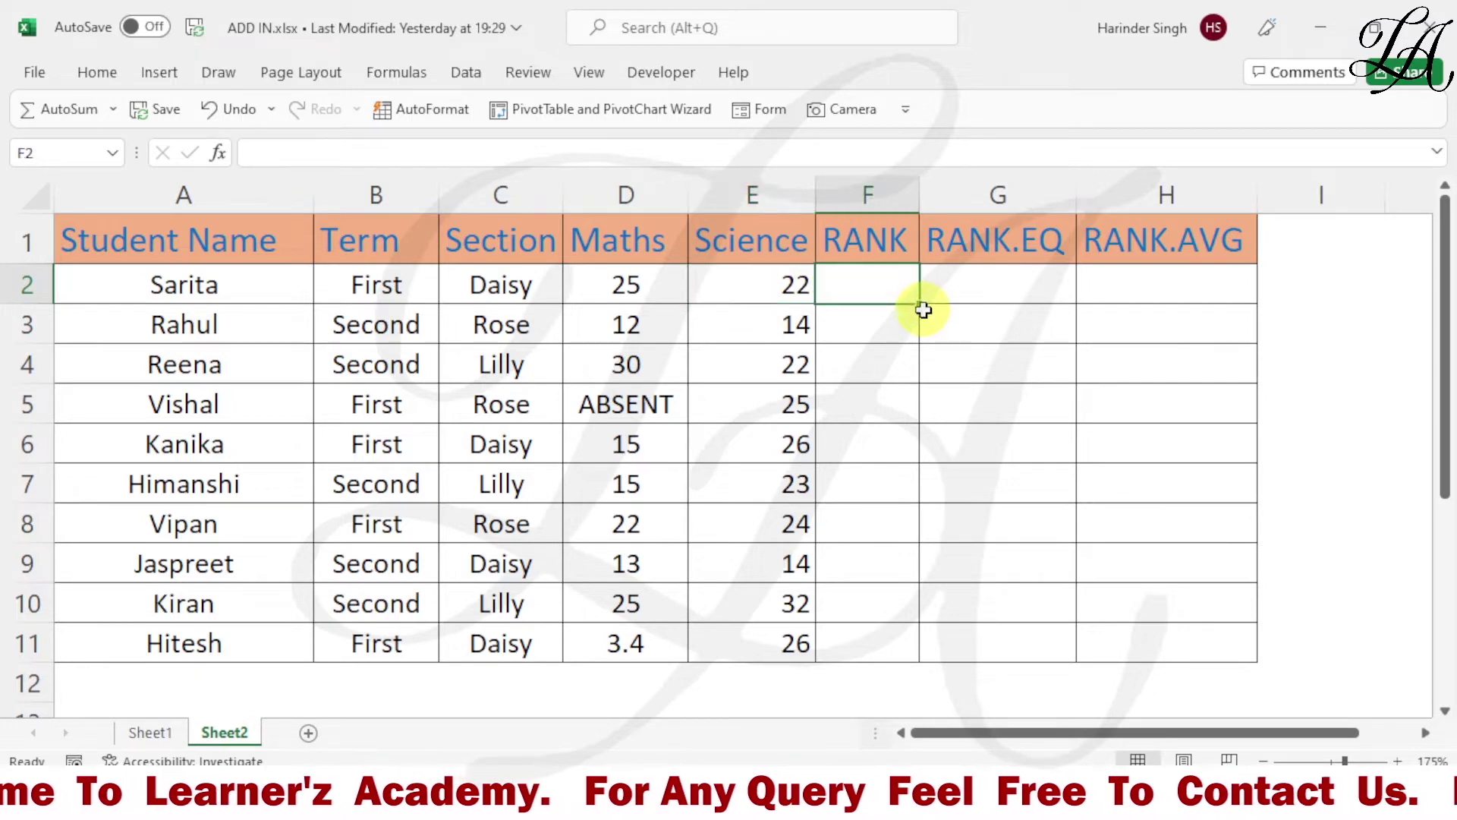
- Begin F2's formula as =RANK( with E2 as the number to rank
{"action": "type", "text": "="}
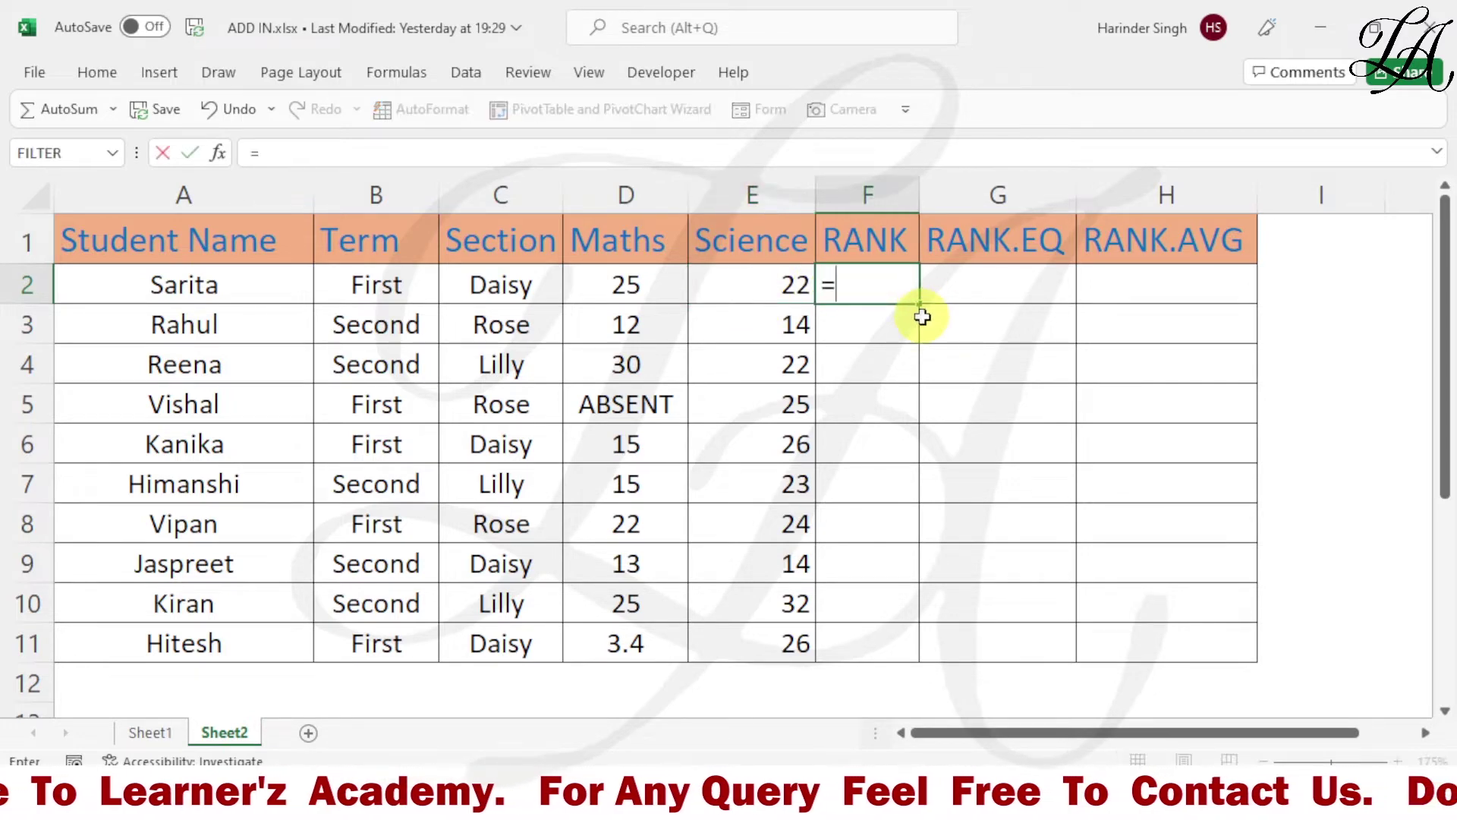
{"action": "type", "text": "RANK"}
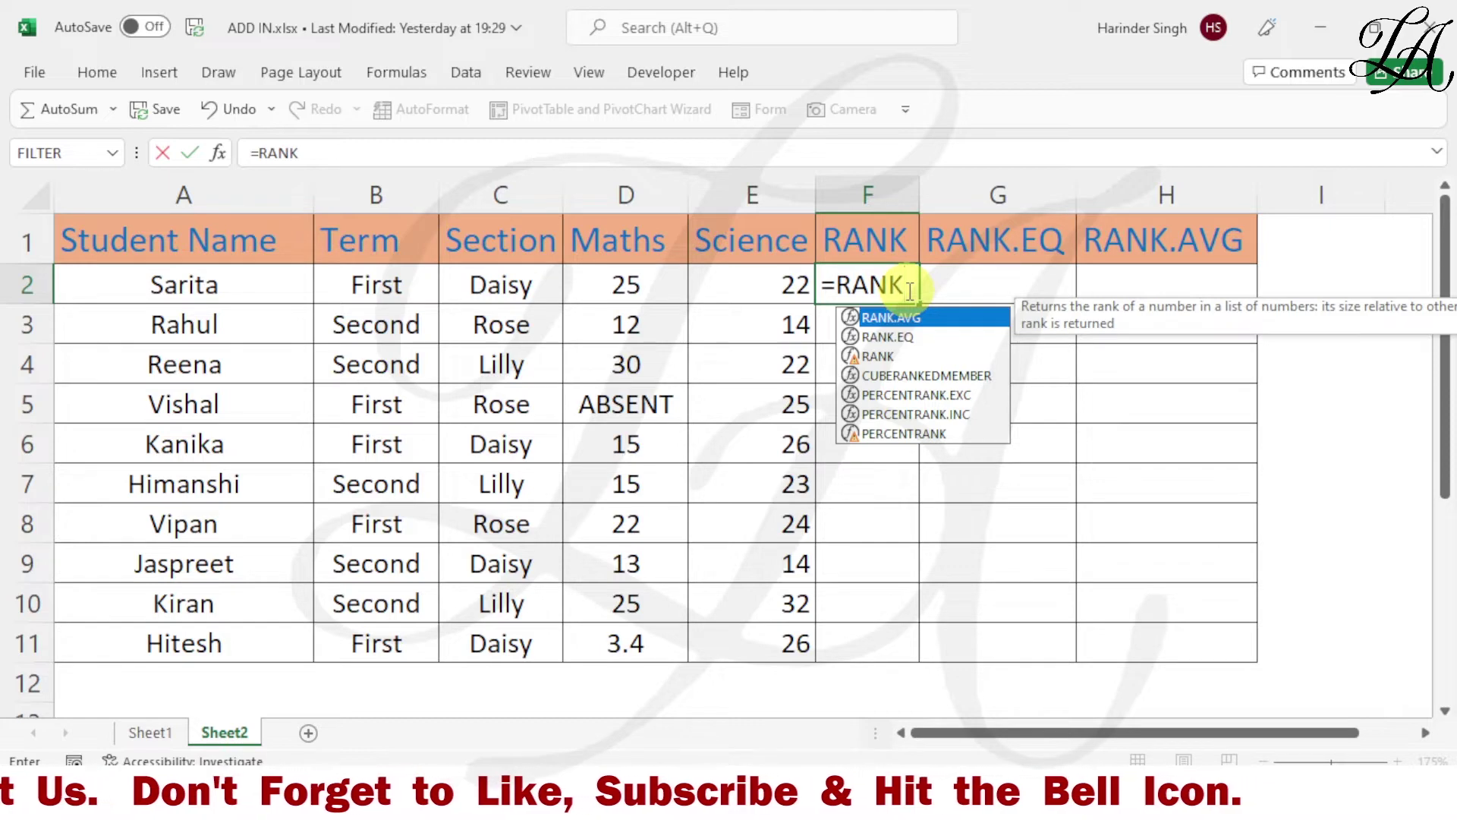
{"action": "type", "text": "("}
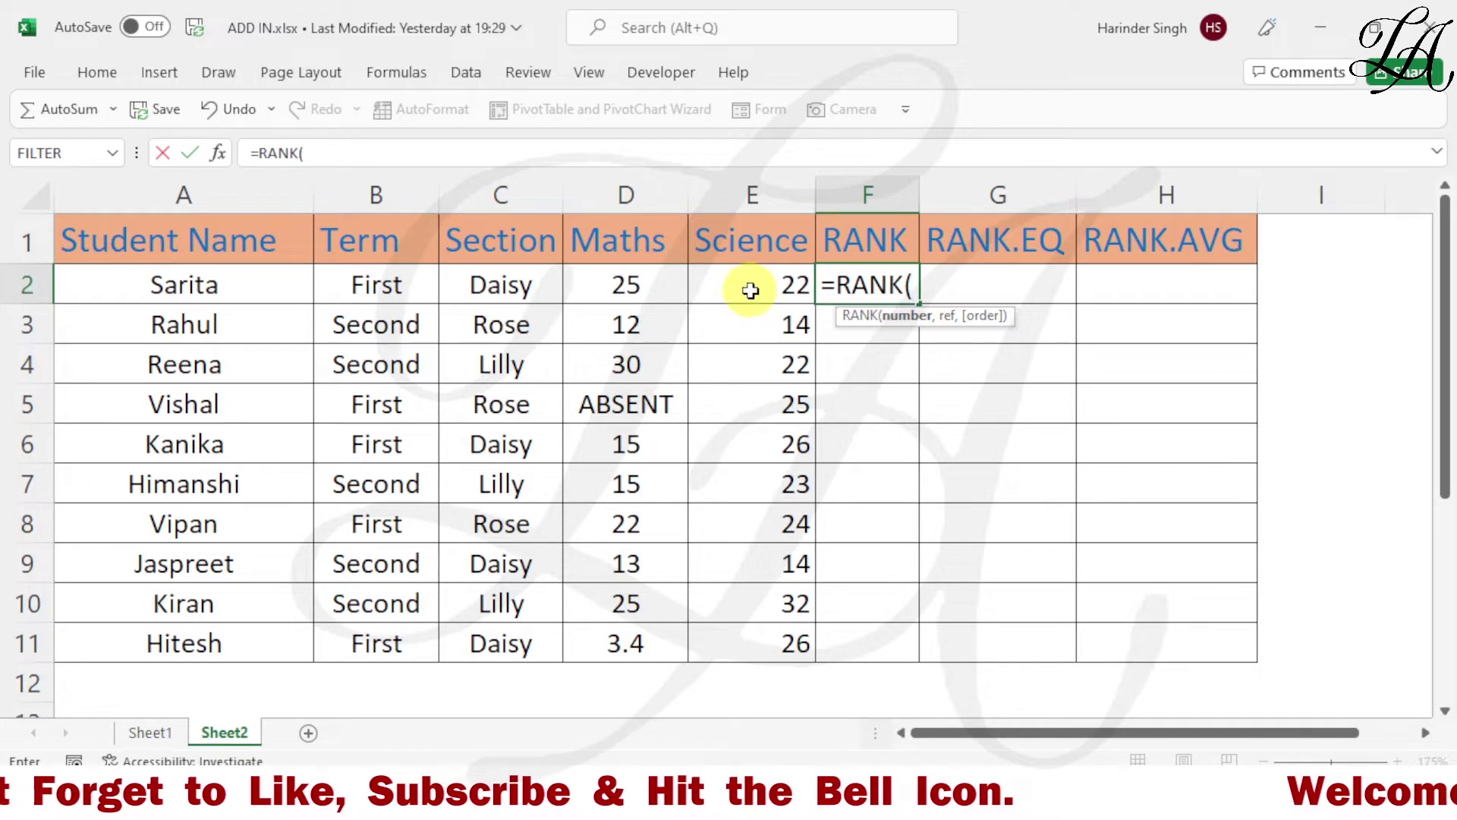
{"action": "left_click", "coordinate": [771, 288]}
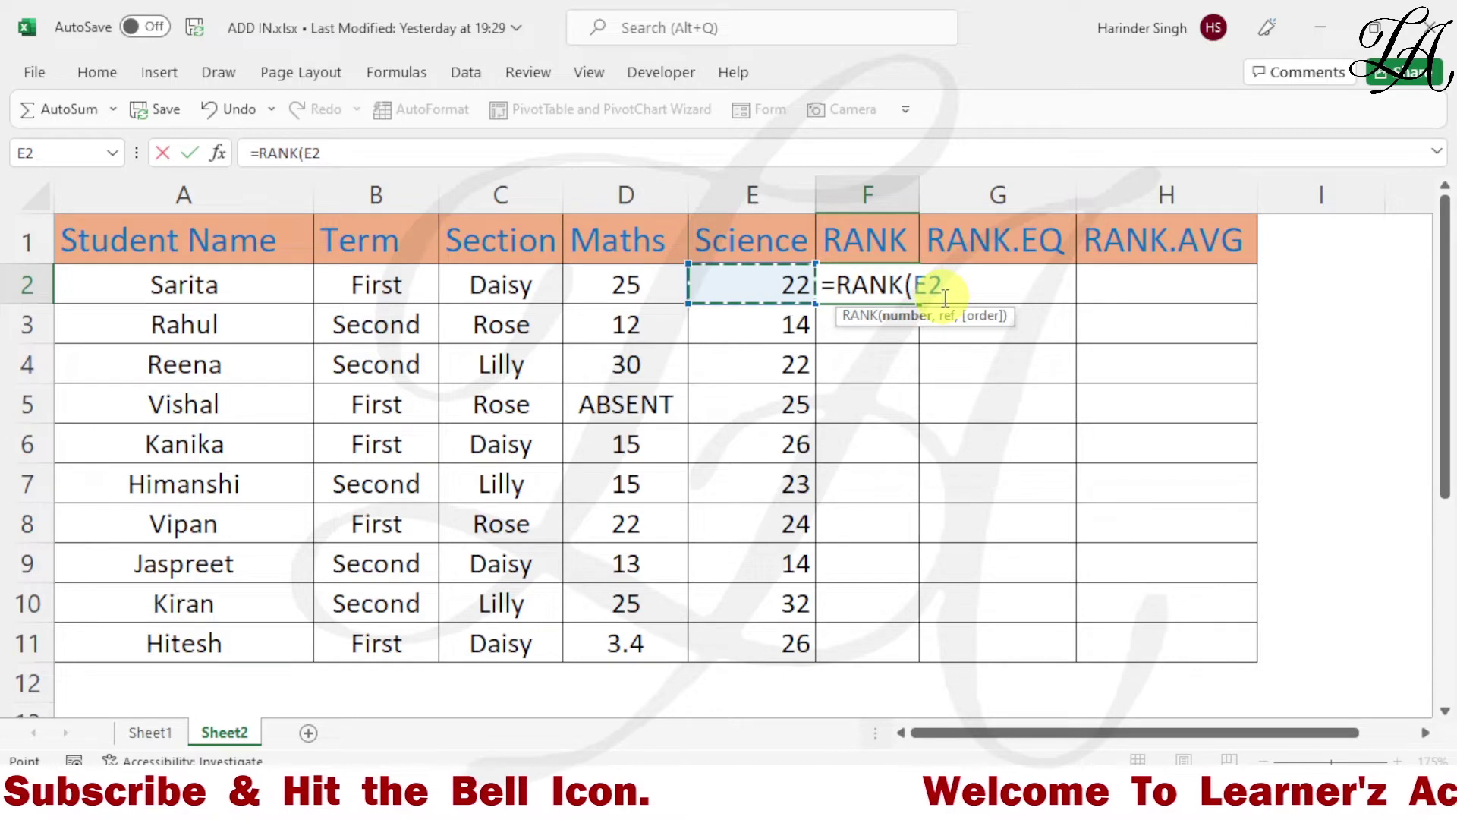
- Complete F2 as =RANK(E2,$E$2:$E$11) with no order argument, returning rank 7
{"action": "type", "text": ","}
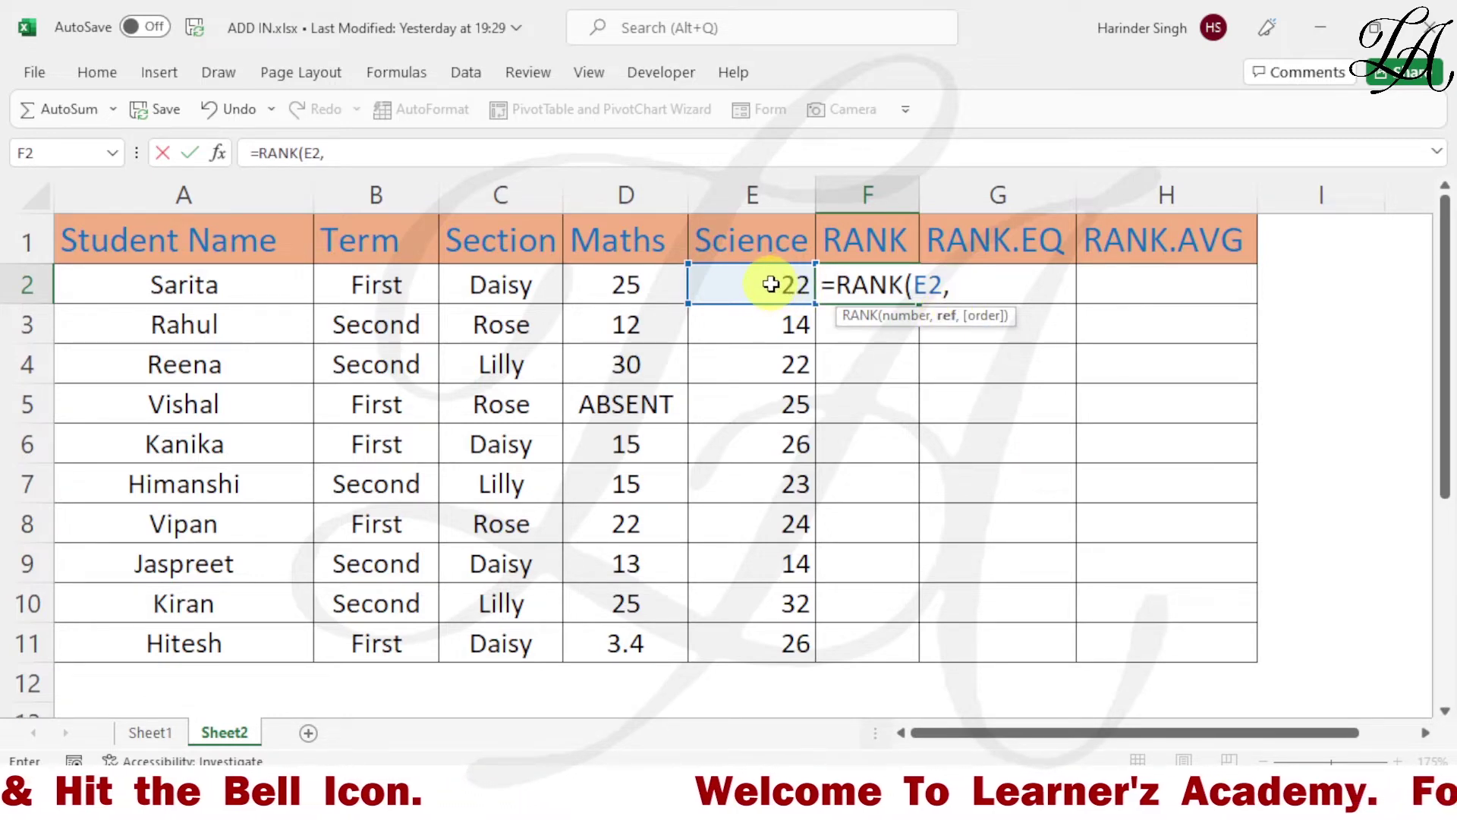
{"action": "left_click_drag", "start_coordinate": [769, 284], "coordinate": [772, 640]}
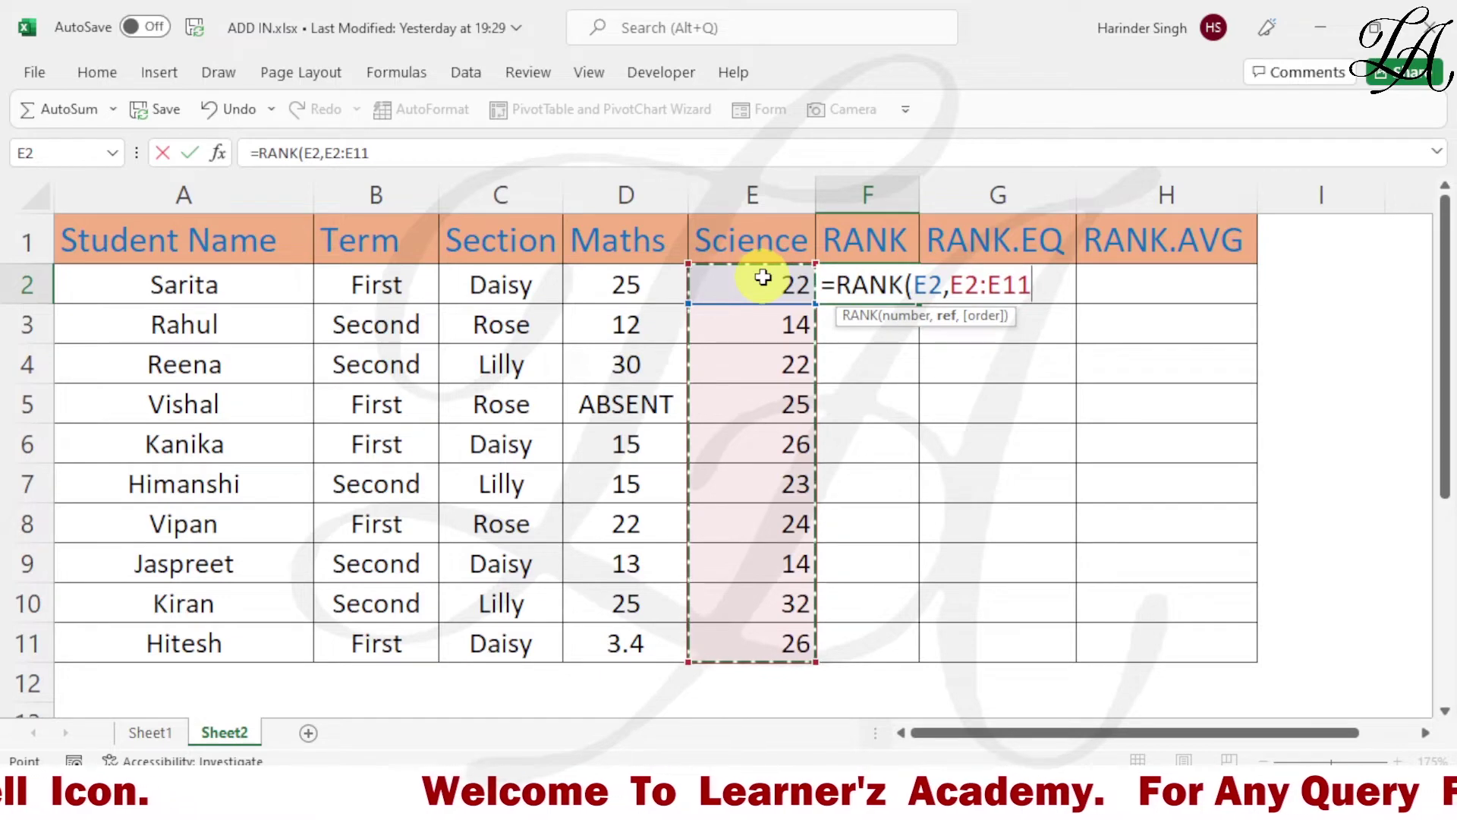
{"action": "key", "text": "F4"}
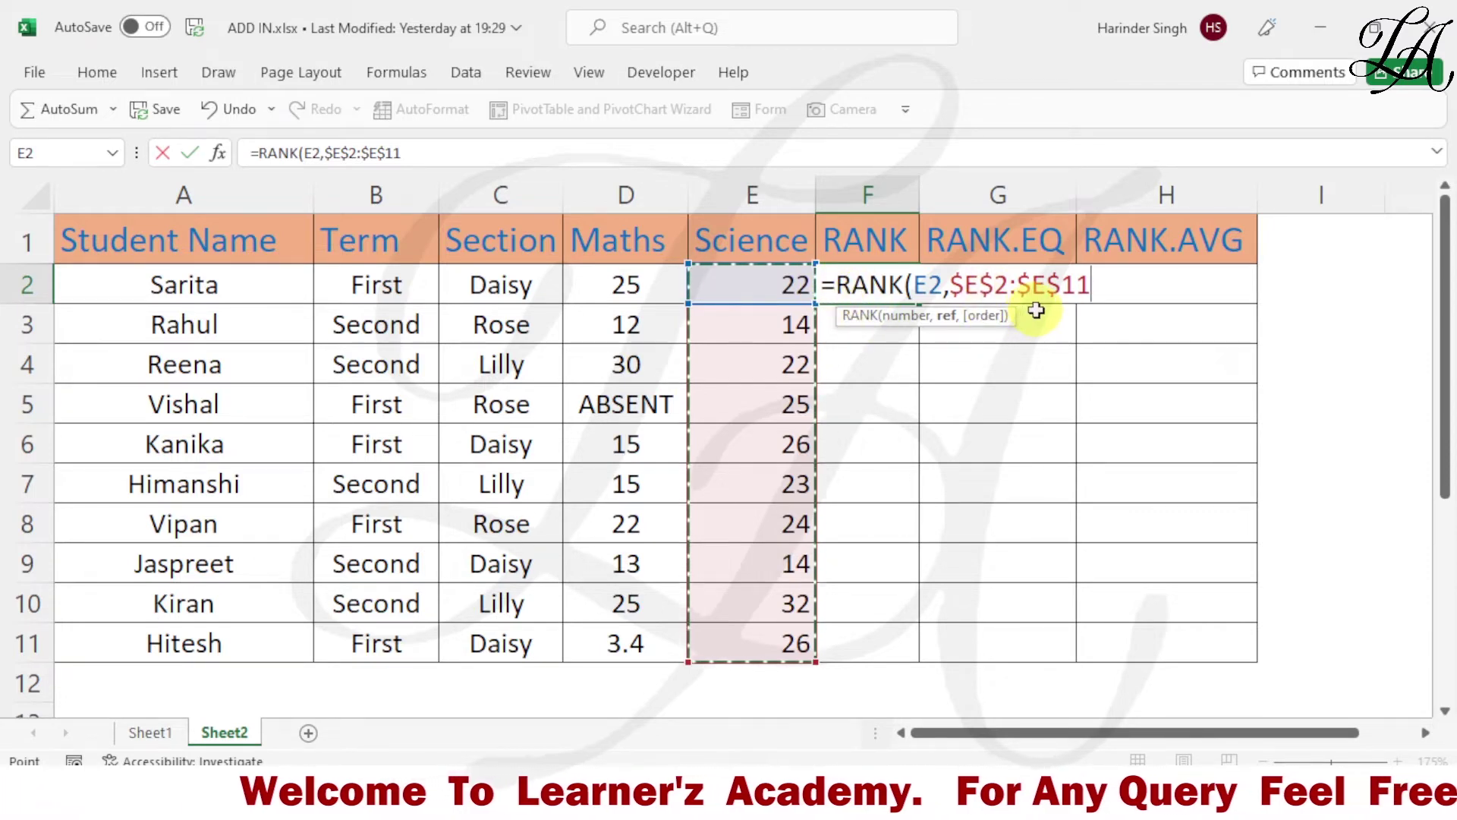
{"action": "type", "text": ","}
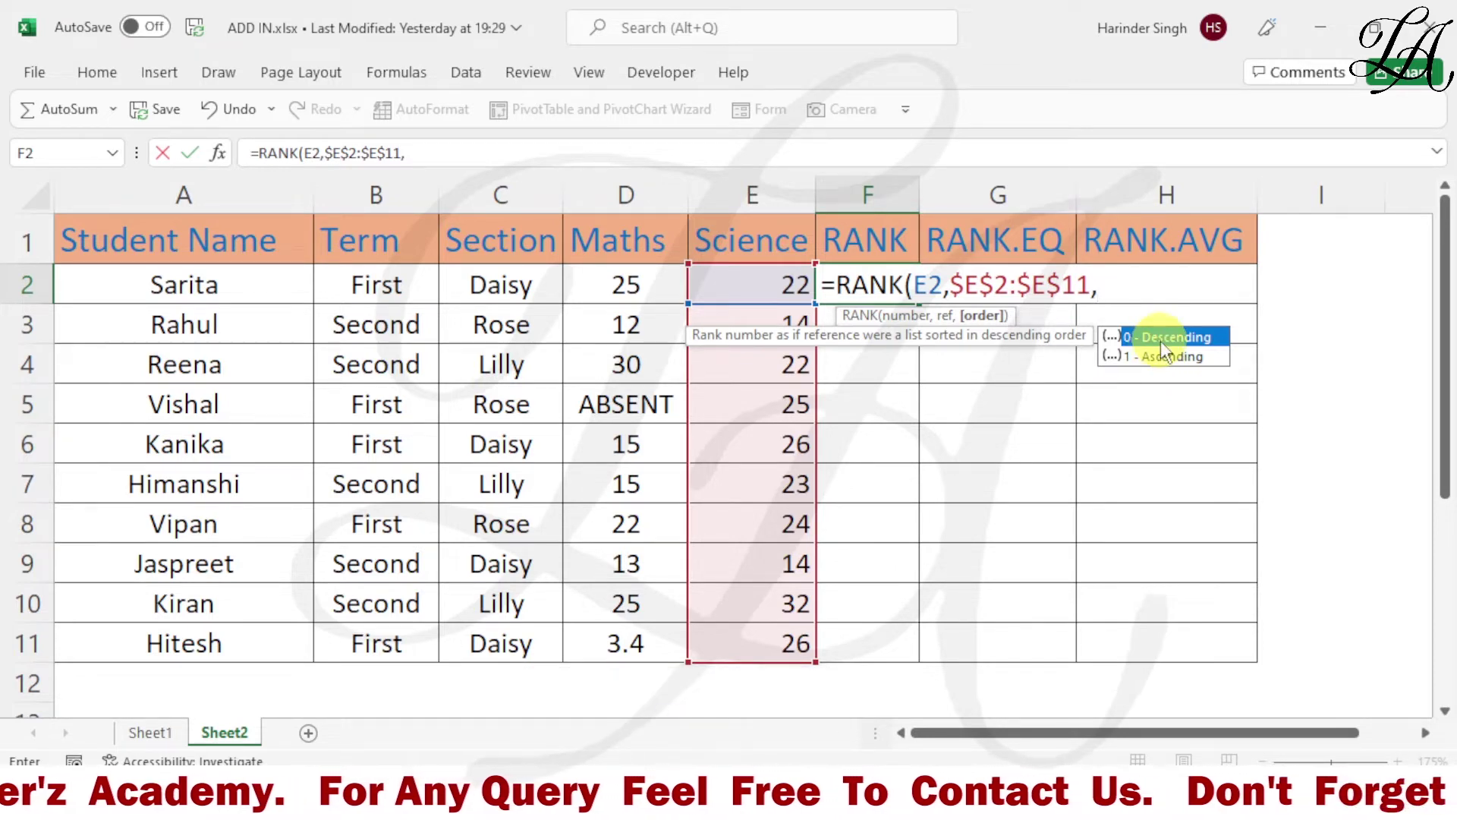
{"action": "key", "text": "BackSpace"}
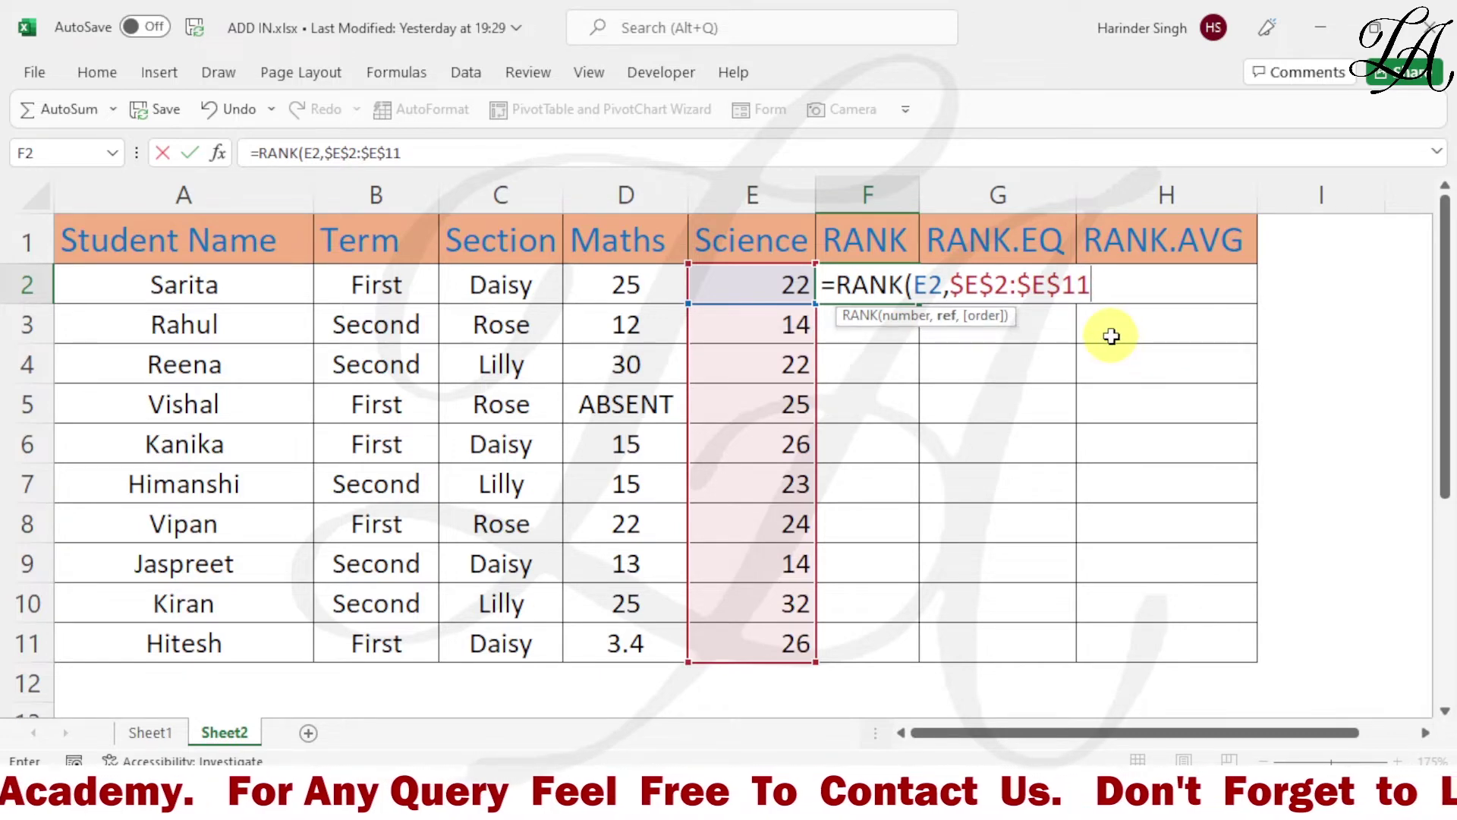
{"action": "type", "text": ")"}
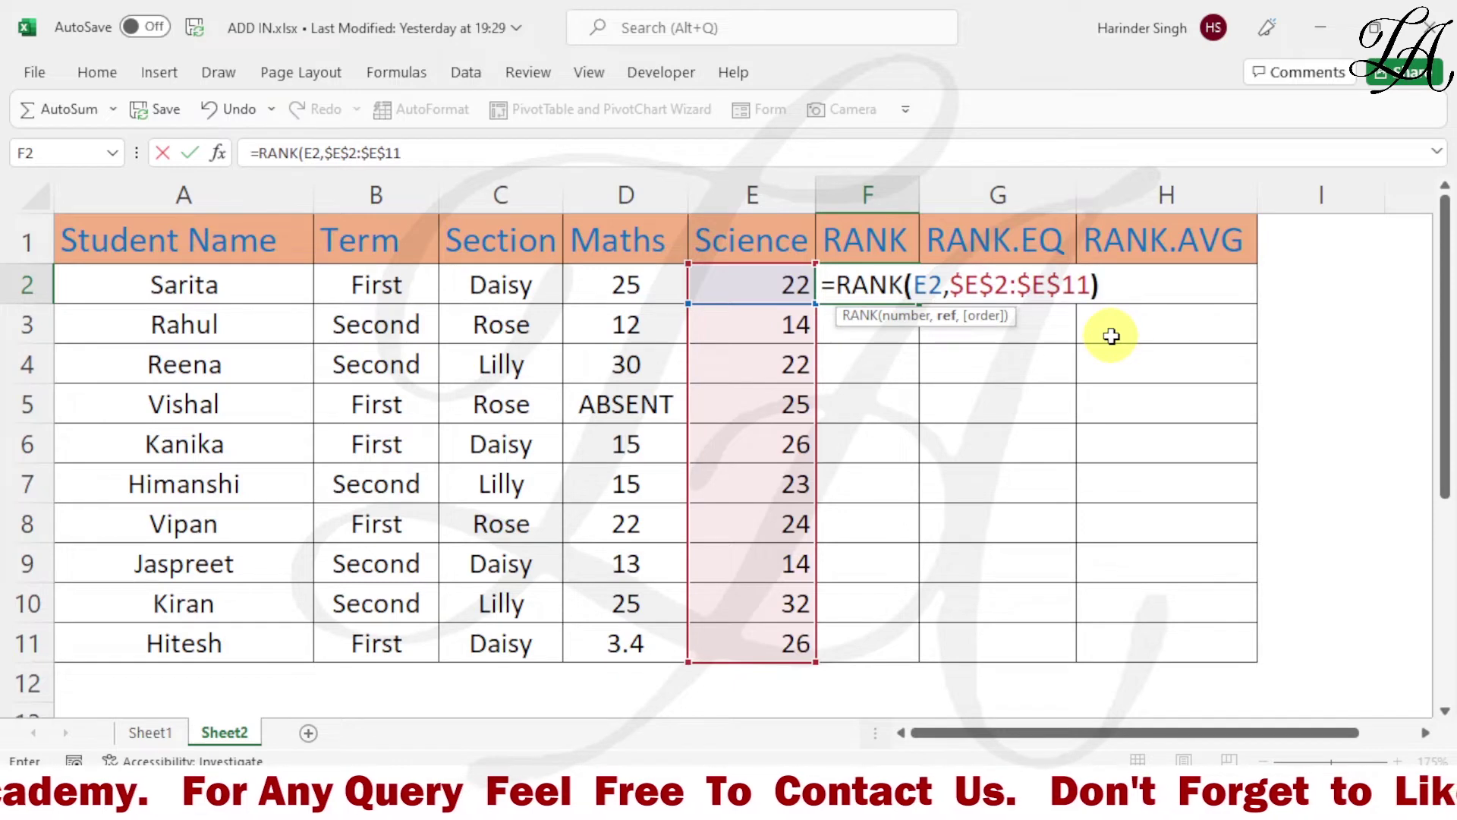
{"action": "key", "text": "Return"}
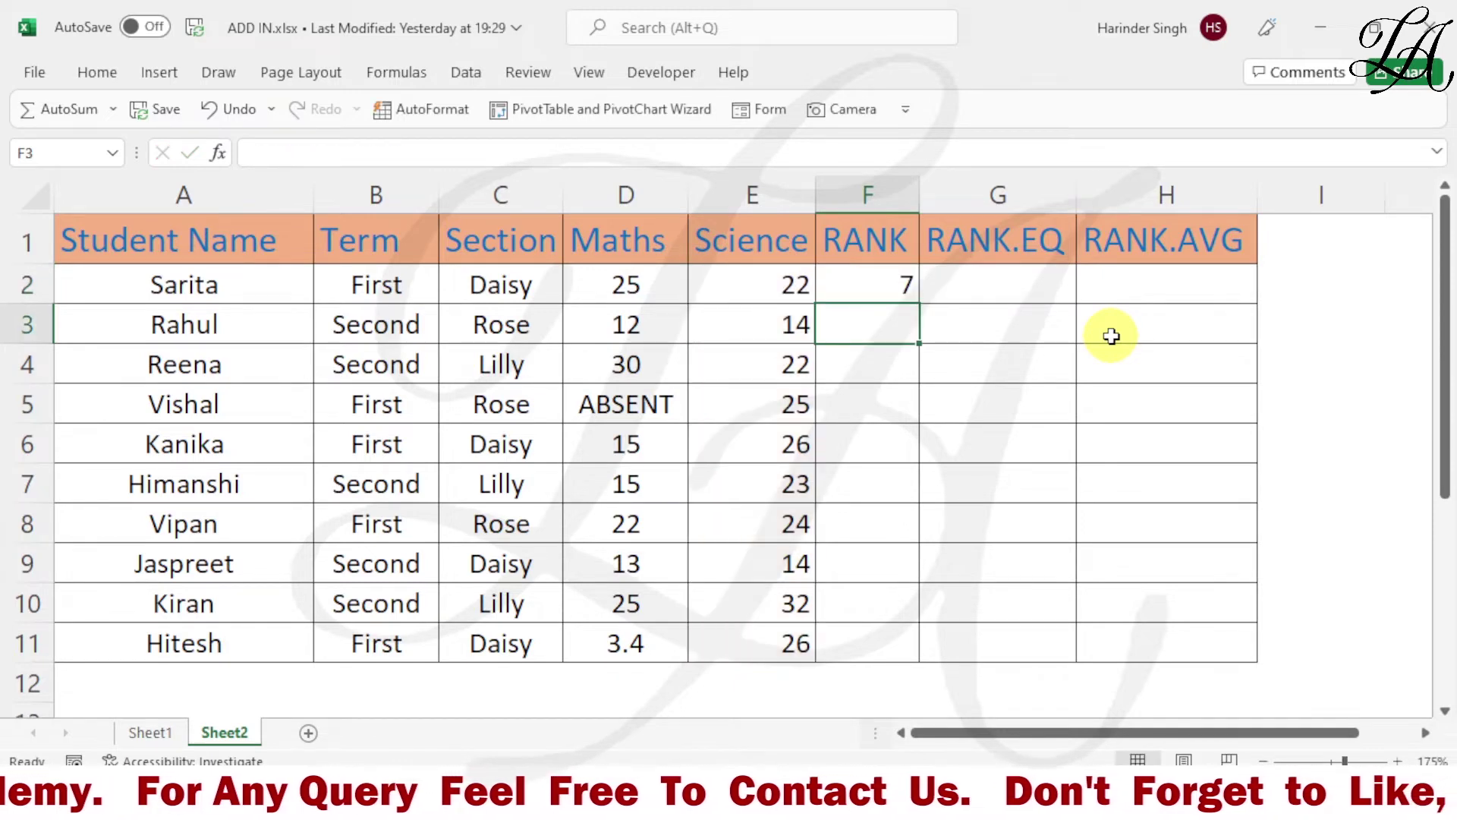
- Fill the RANK formula from F2 down through F11
{"action": "left_click", "coordinate": [886, 282]}
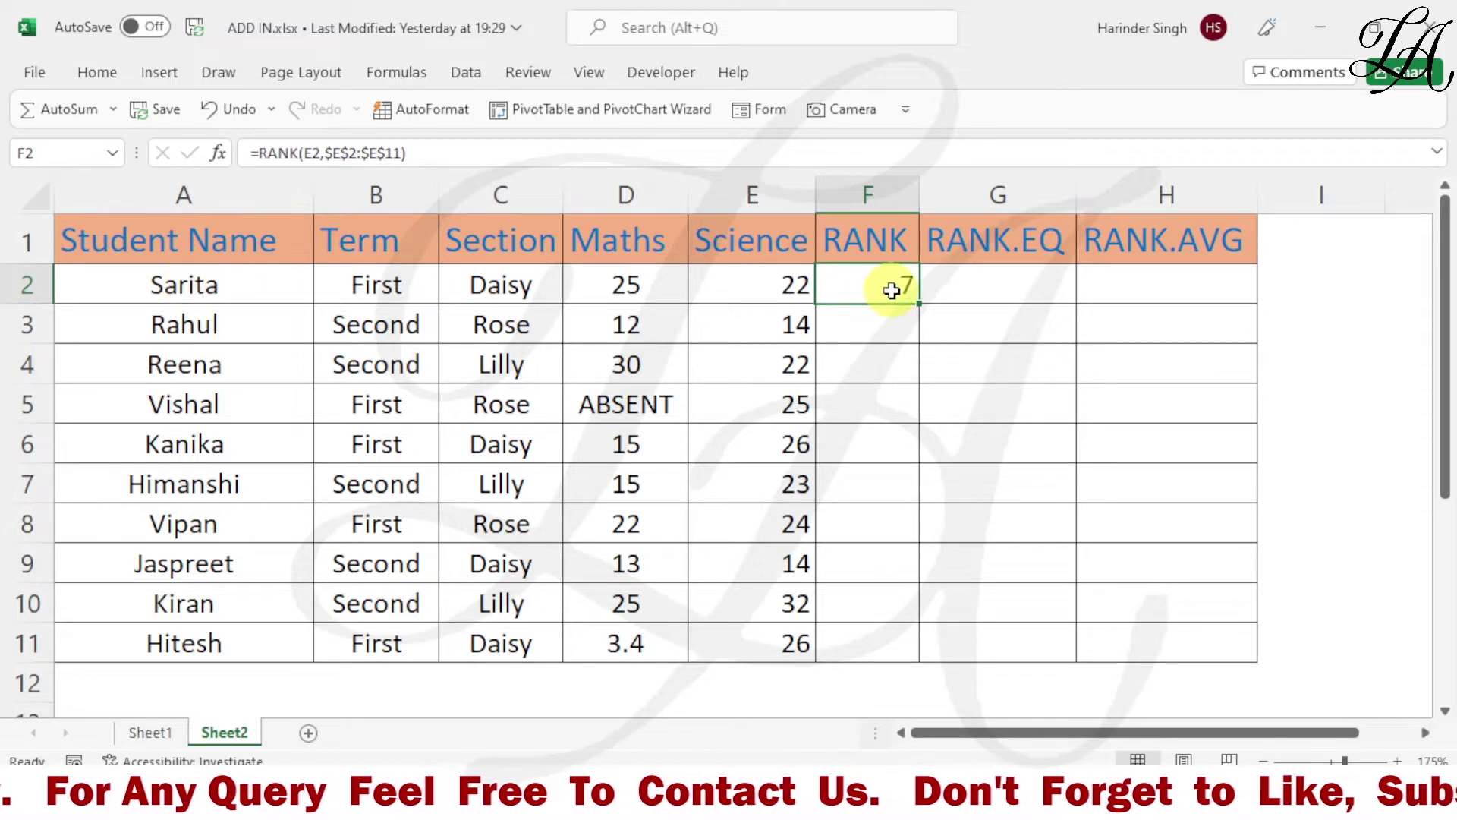
{"action": "left_click_drag", "start_coordinate": [920, 303], "coordinate": [913, 647]}
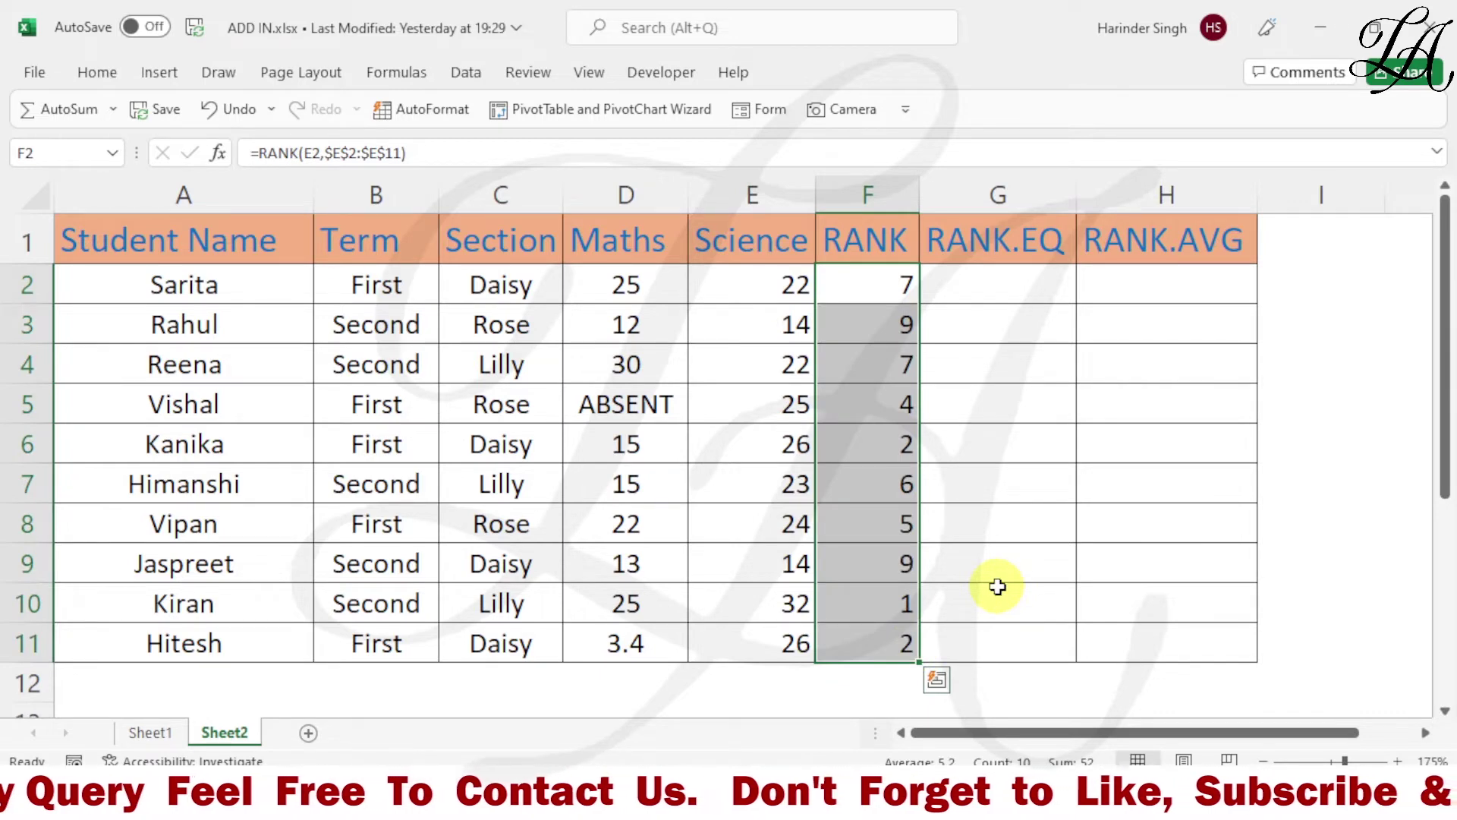
{"action": "left_click", "coordinate": [958, 386]}
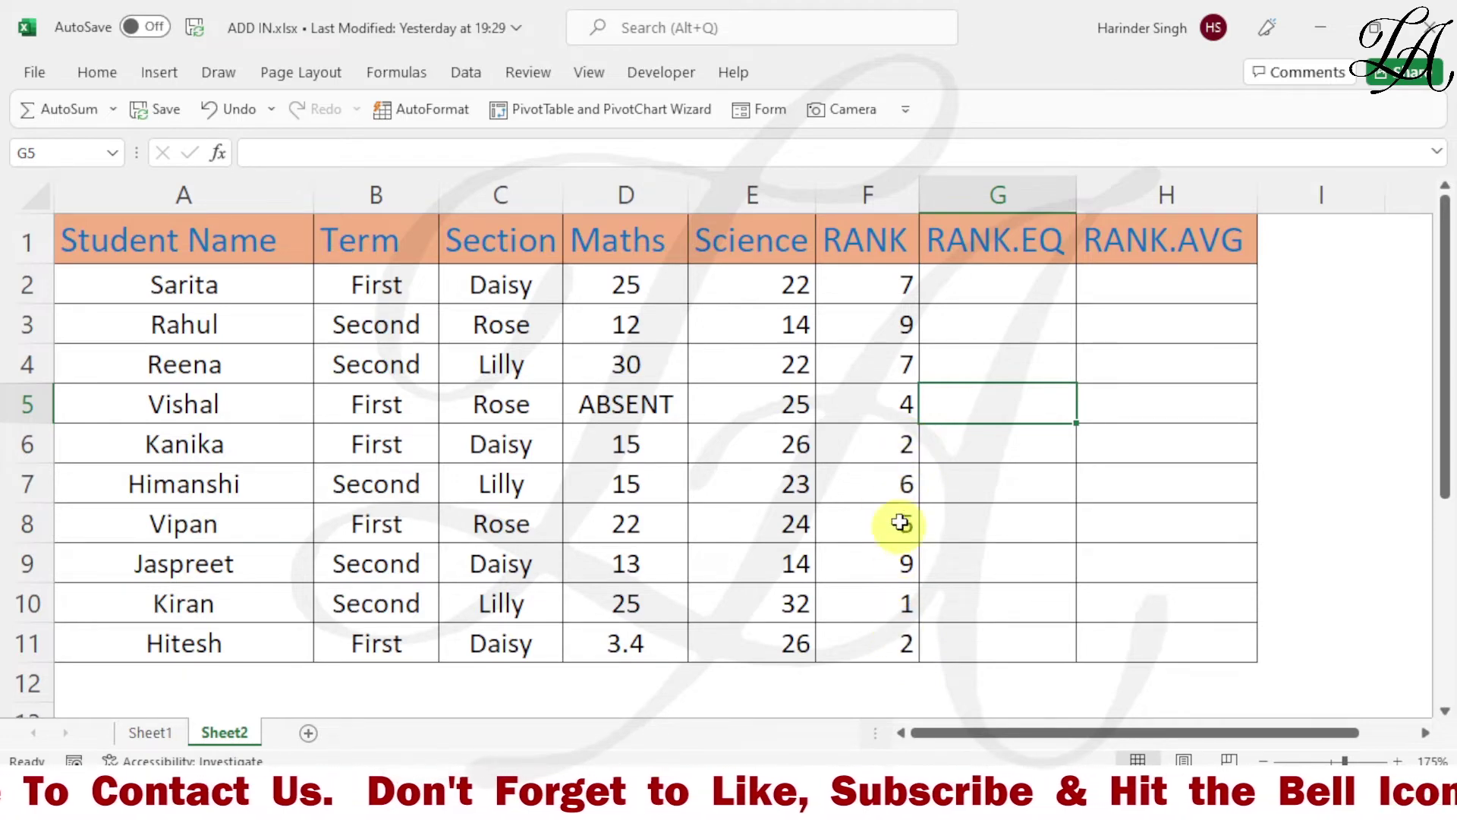
{"action": "left_click", "coordinate": [768, 448]}
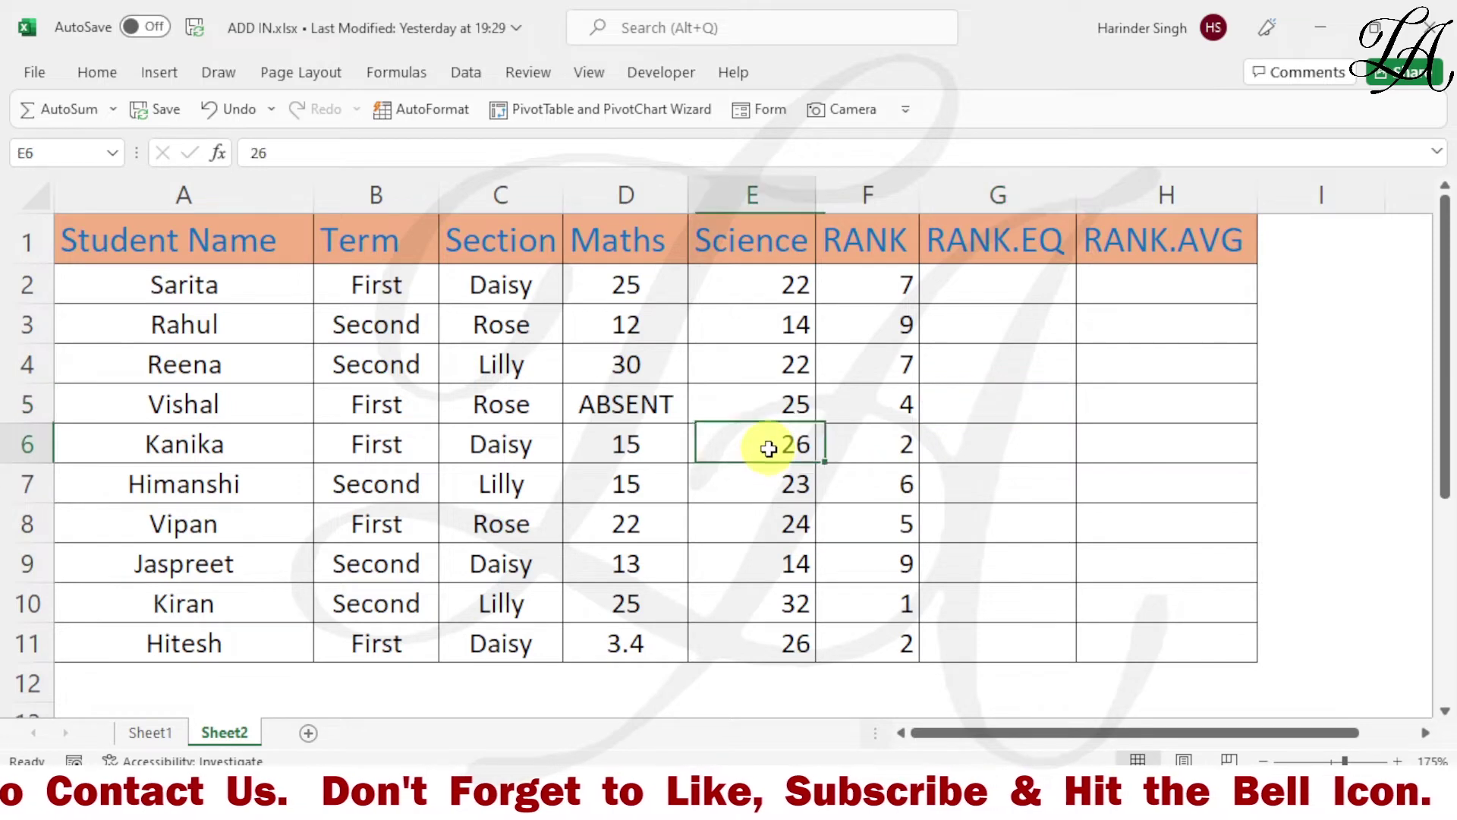
{"action": "left_click", "coordinate": [765, 656]}
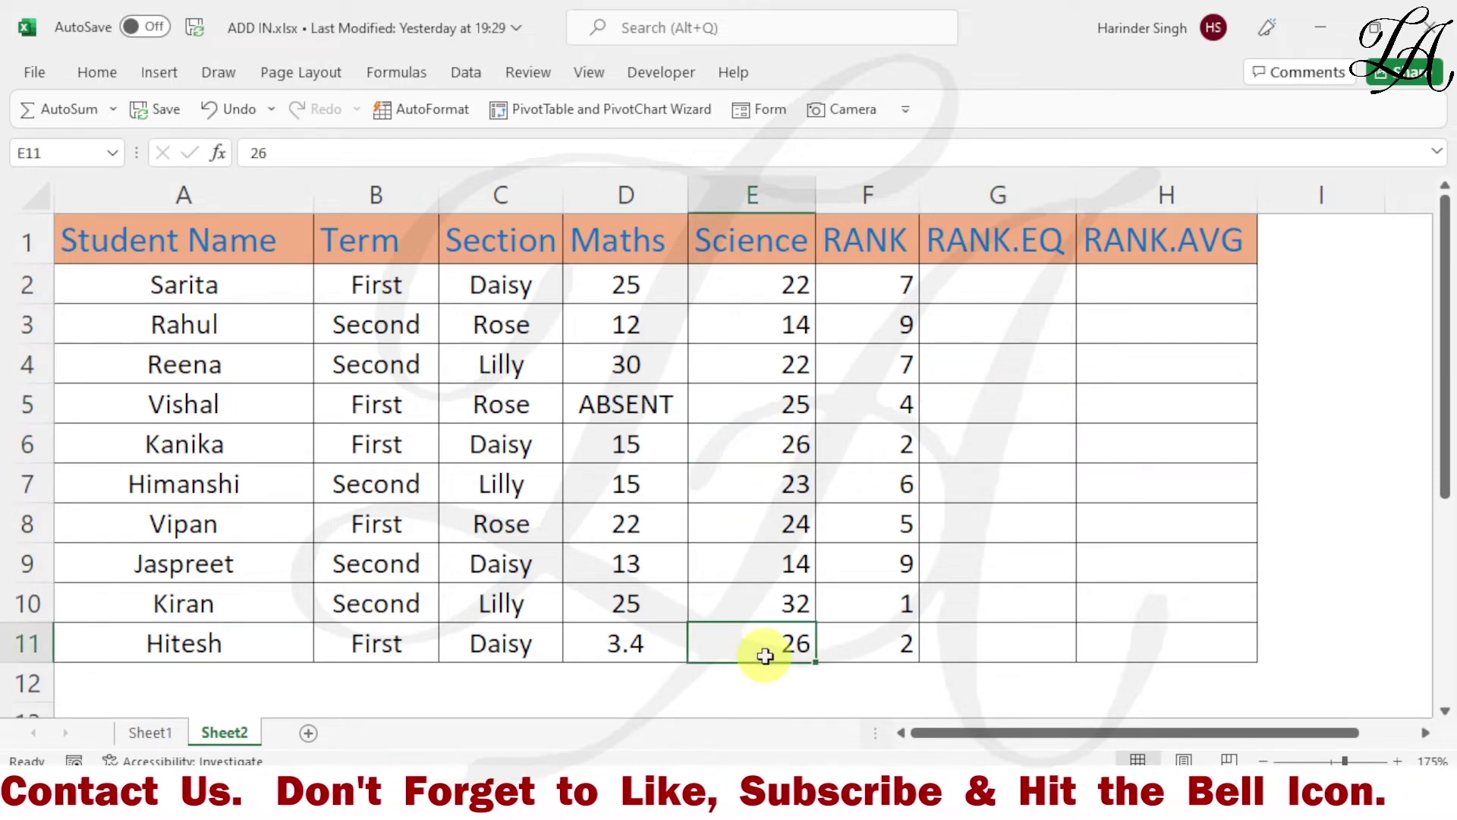
{"action": "left_click", "coordinate": [788, 442]}
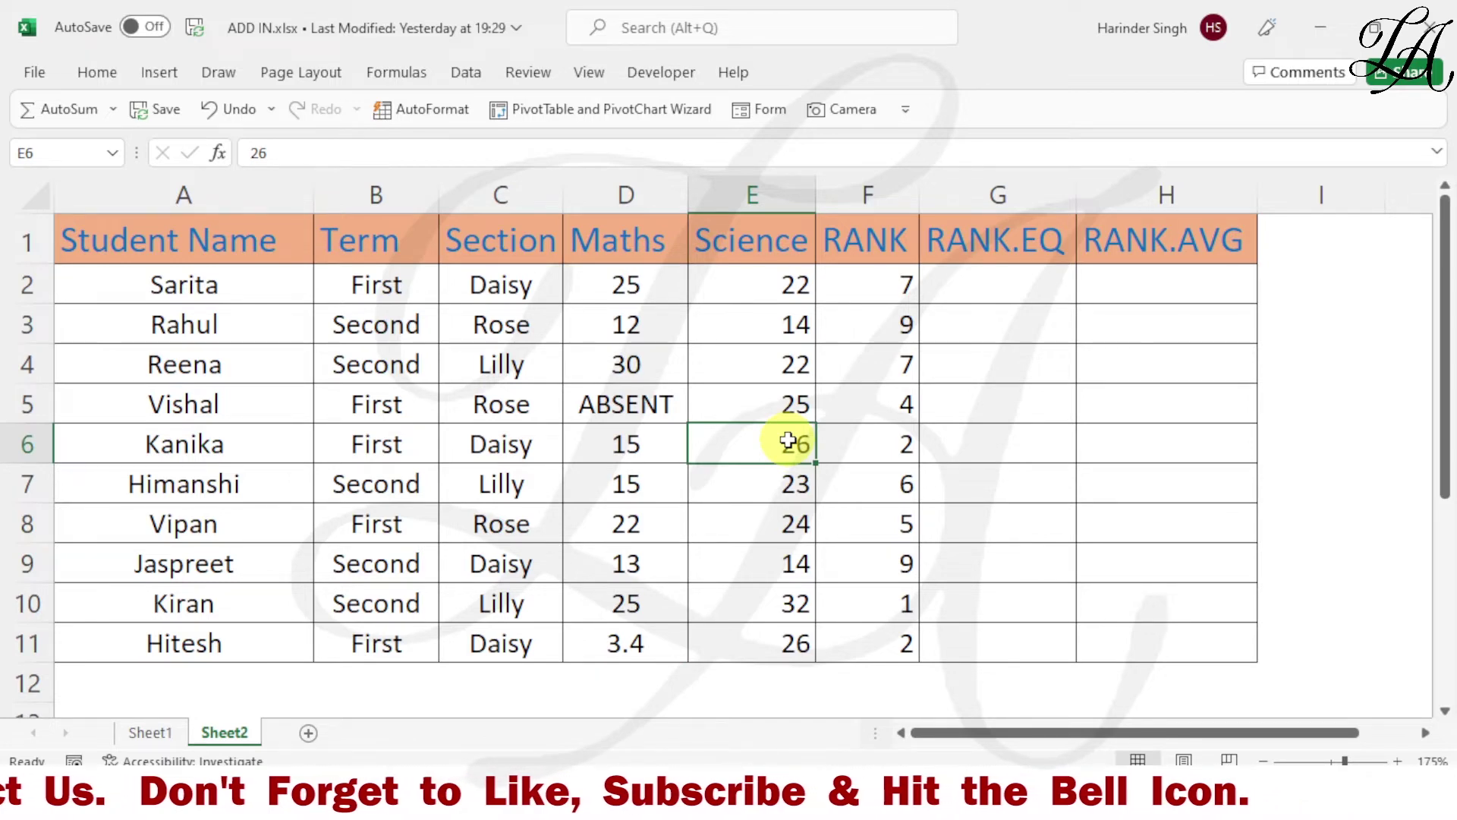
{"action": "left_click", "coordinate": [869, 448]}
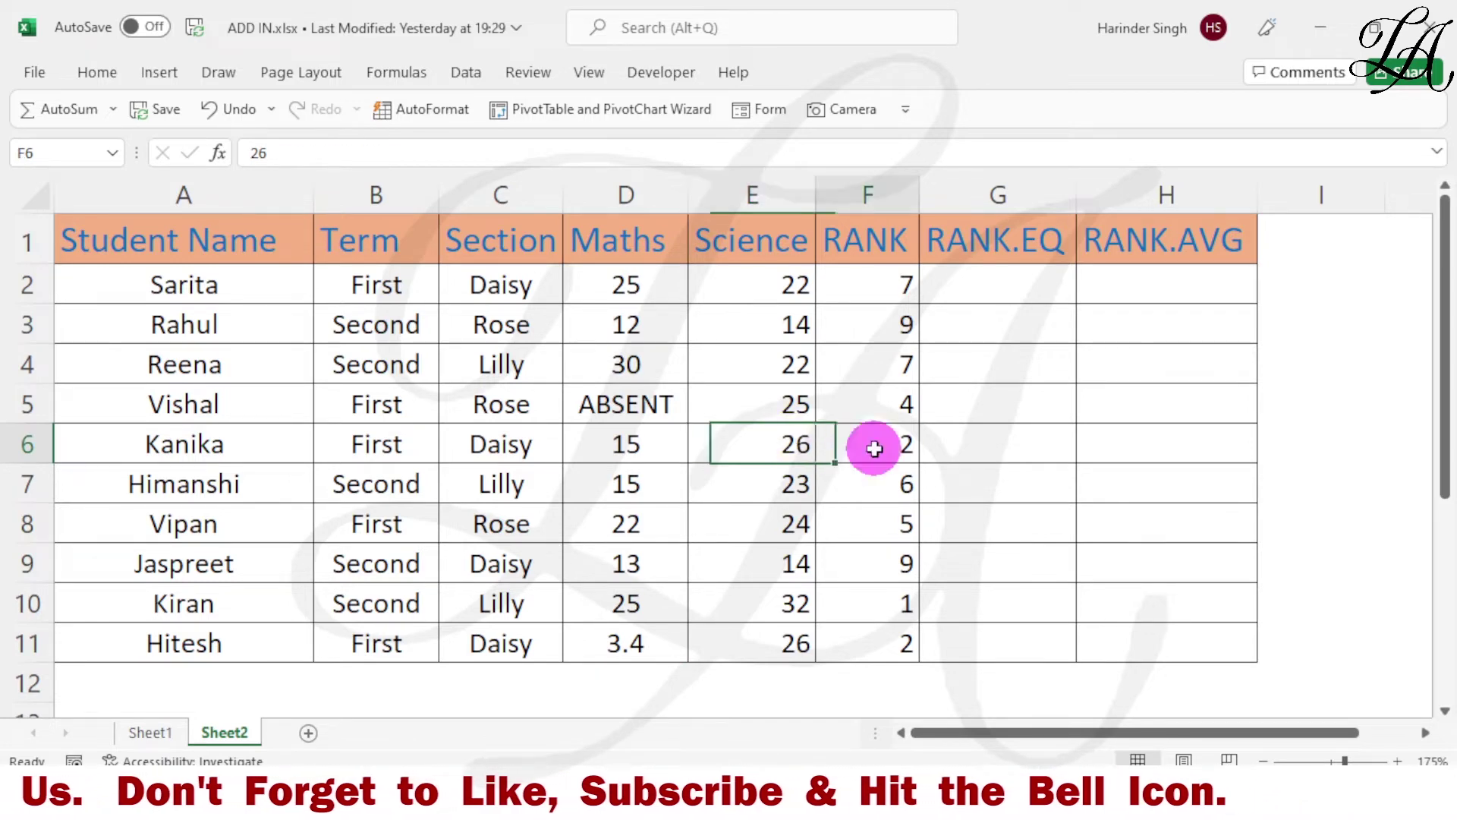
{"action": "left_click", "coordinate": [874, 650]}
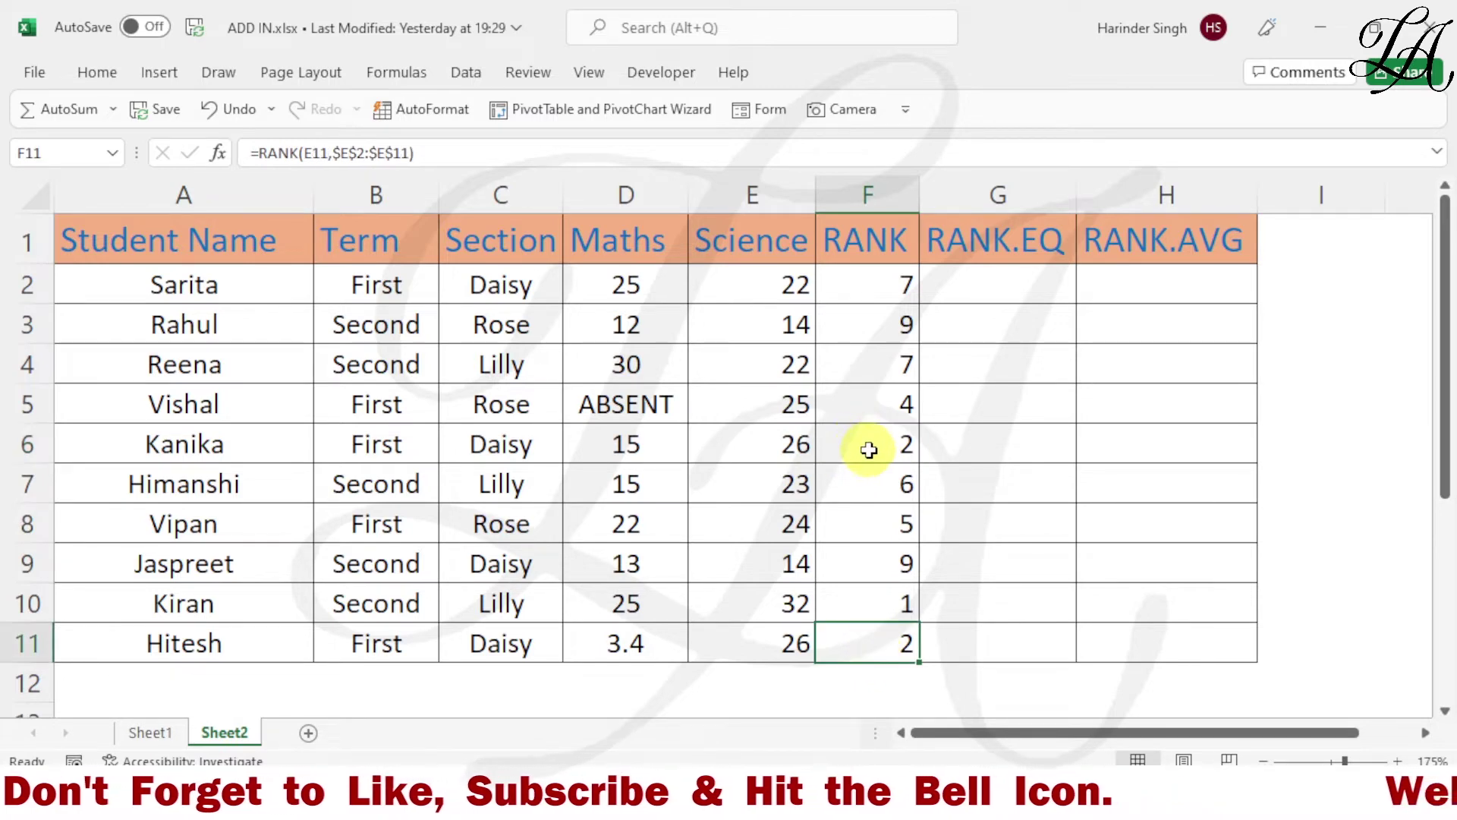
{"action": "left_click", "coordinate": [886, 406]}
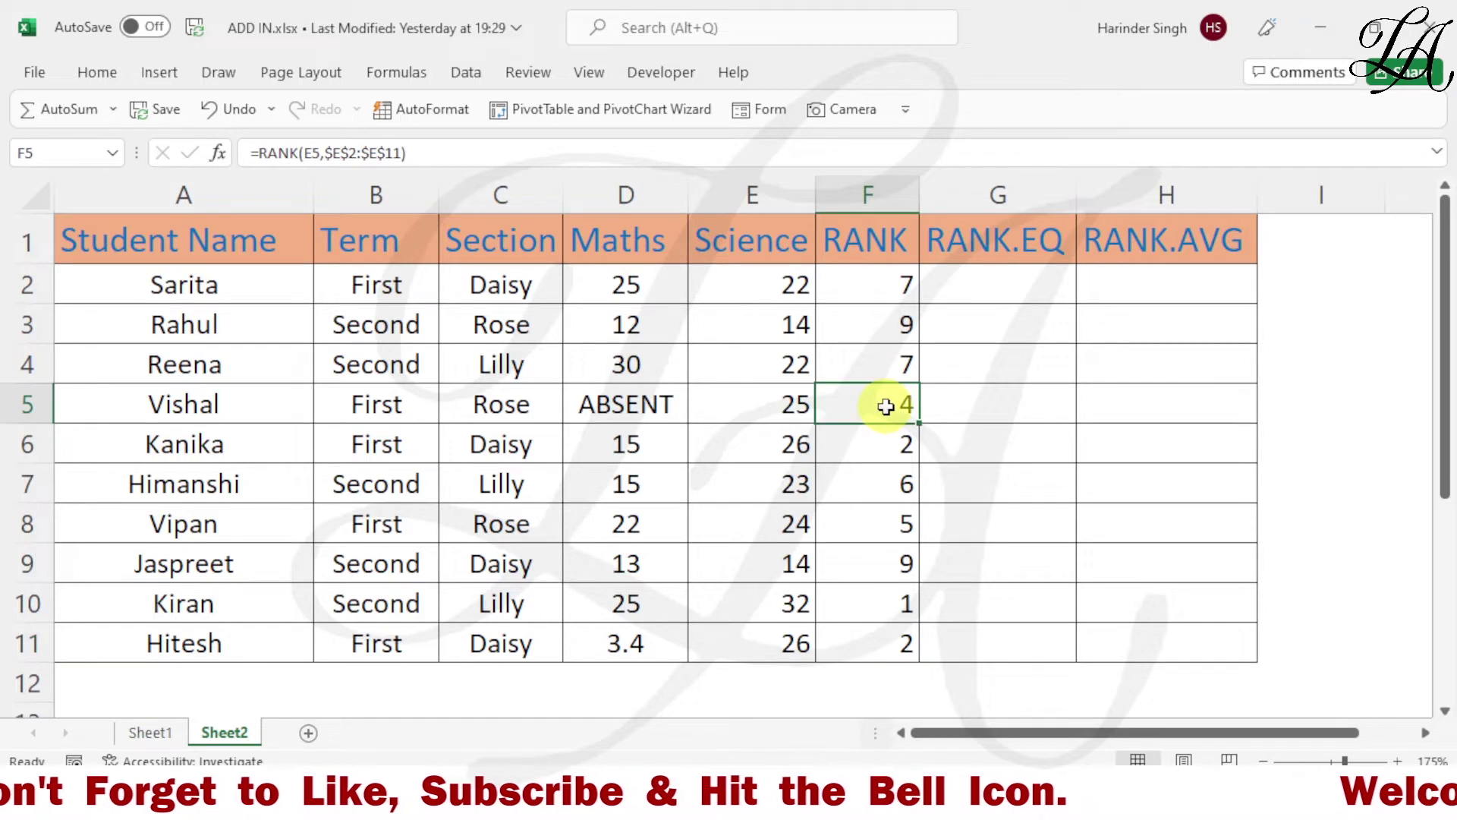
{"action": "left_click", "coordinate": [891, 535]}
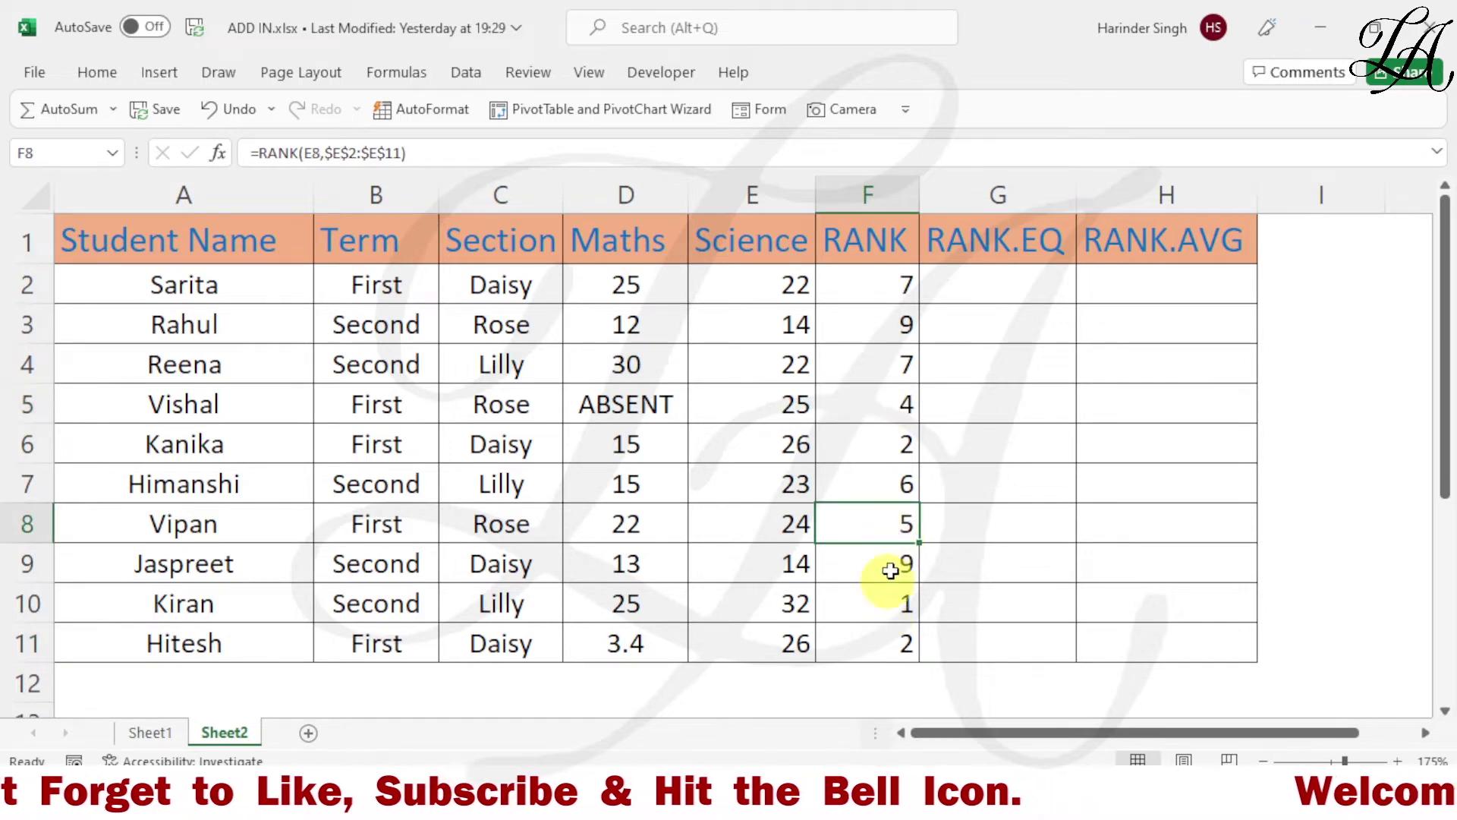
{"action": "left_click", "coordinate": [895, 485]}
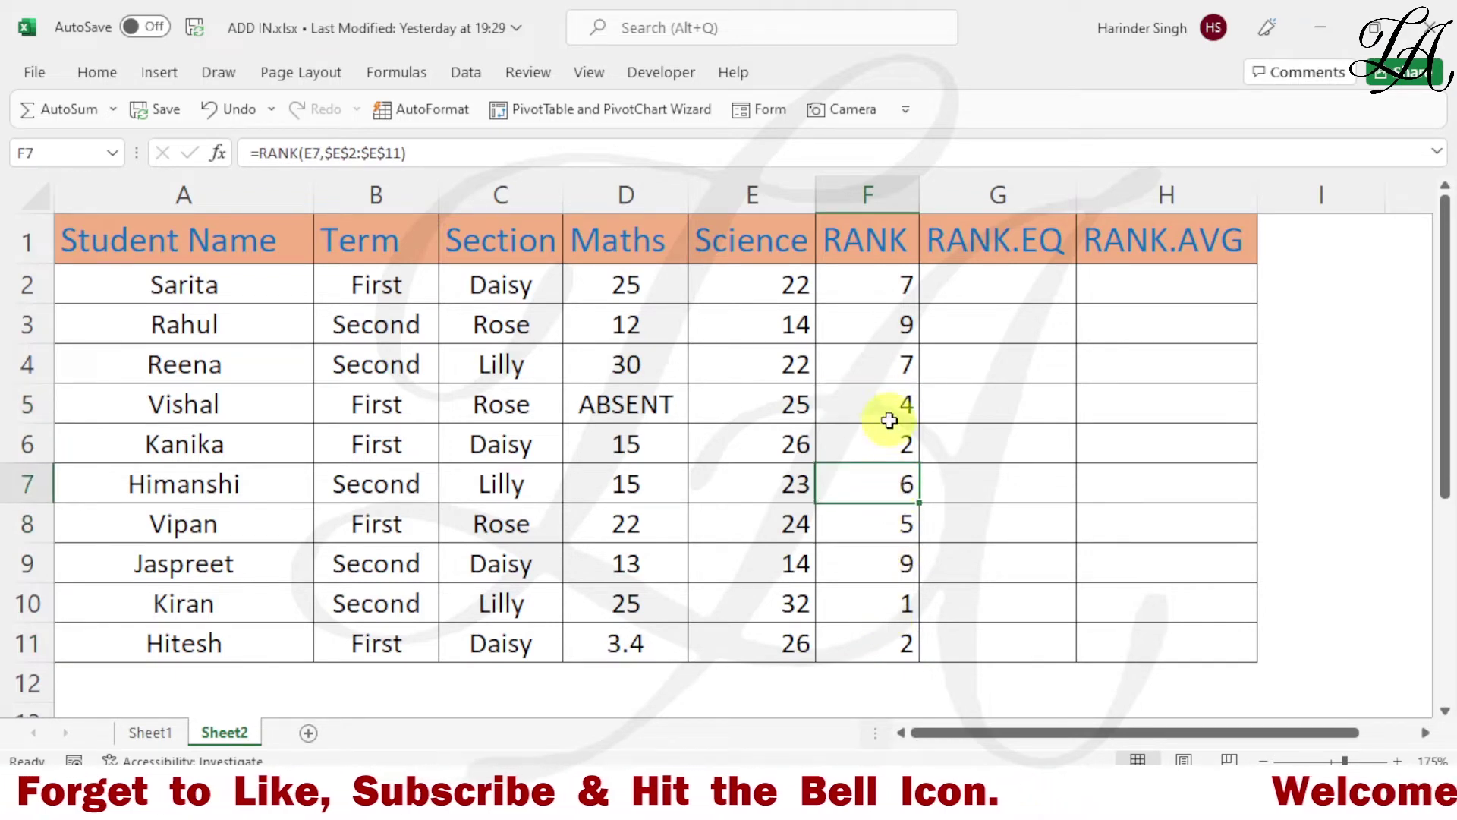
{"action": "left_click", "coordinate": [879, 365]}
{"action": "left_click", "coordinate": [866, 290]}
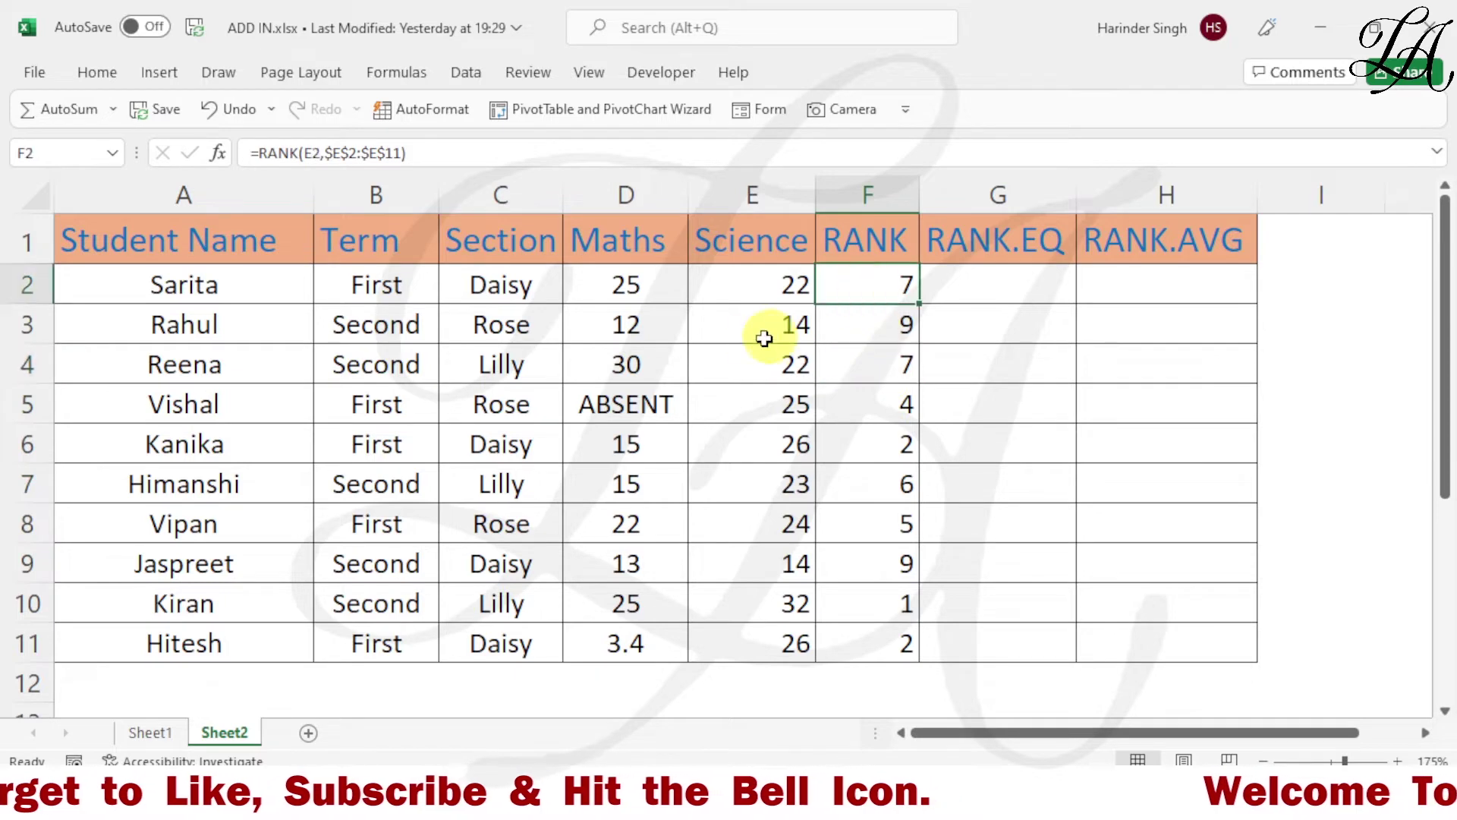
{"action": "left_click", "coordinate": [758, 291]}
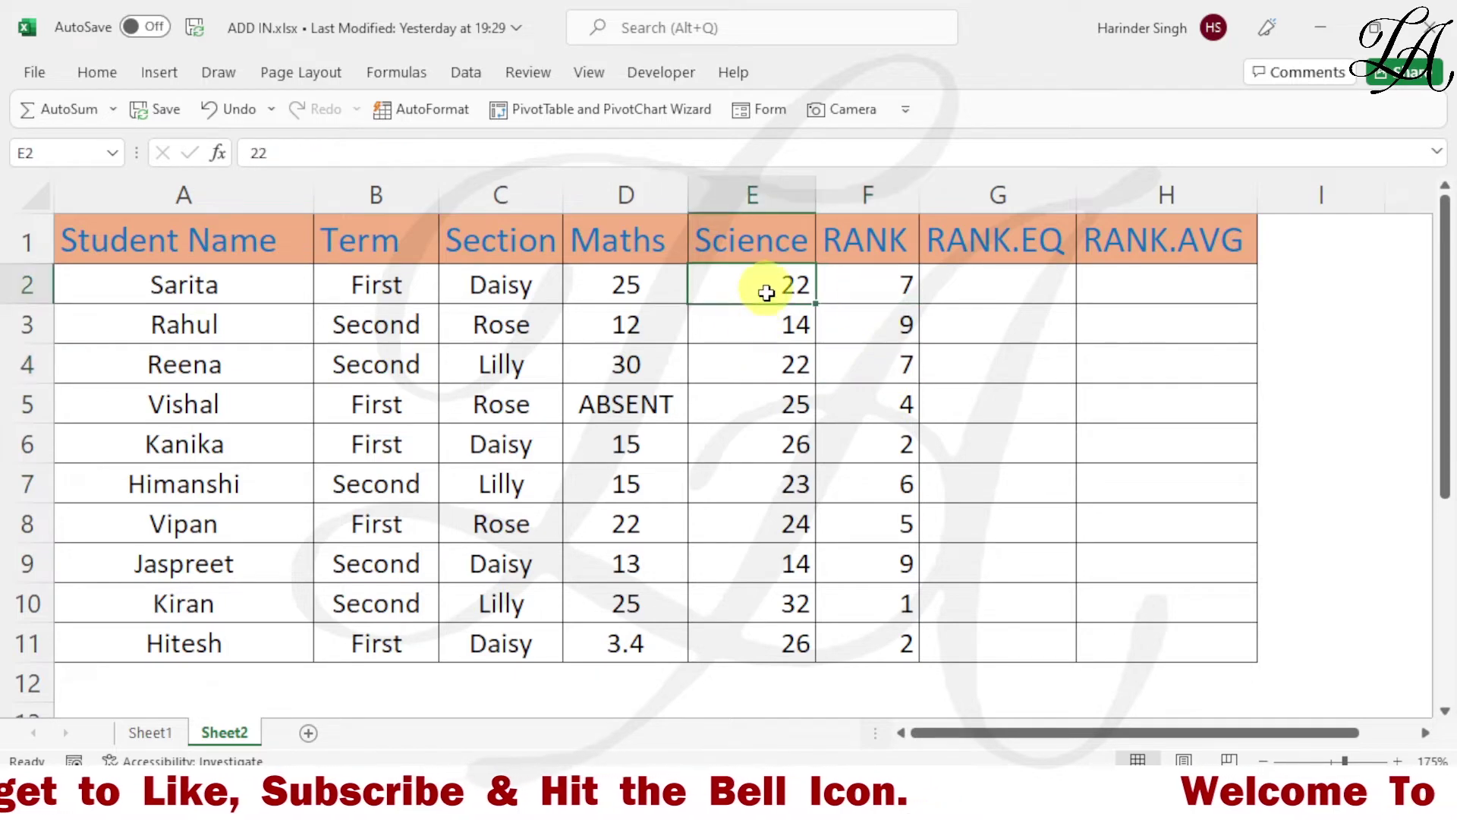
{"action": "left_click", "coordinate": [773, 374]}
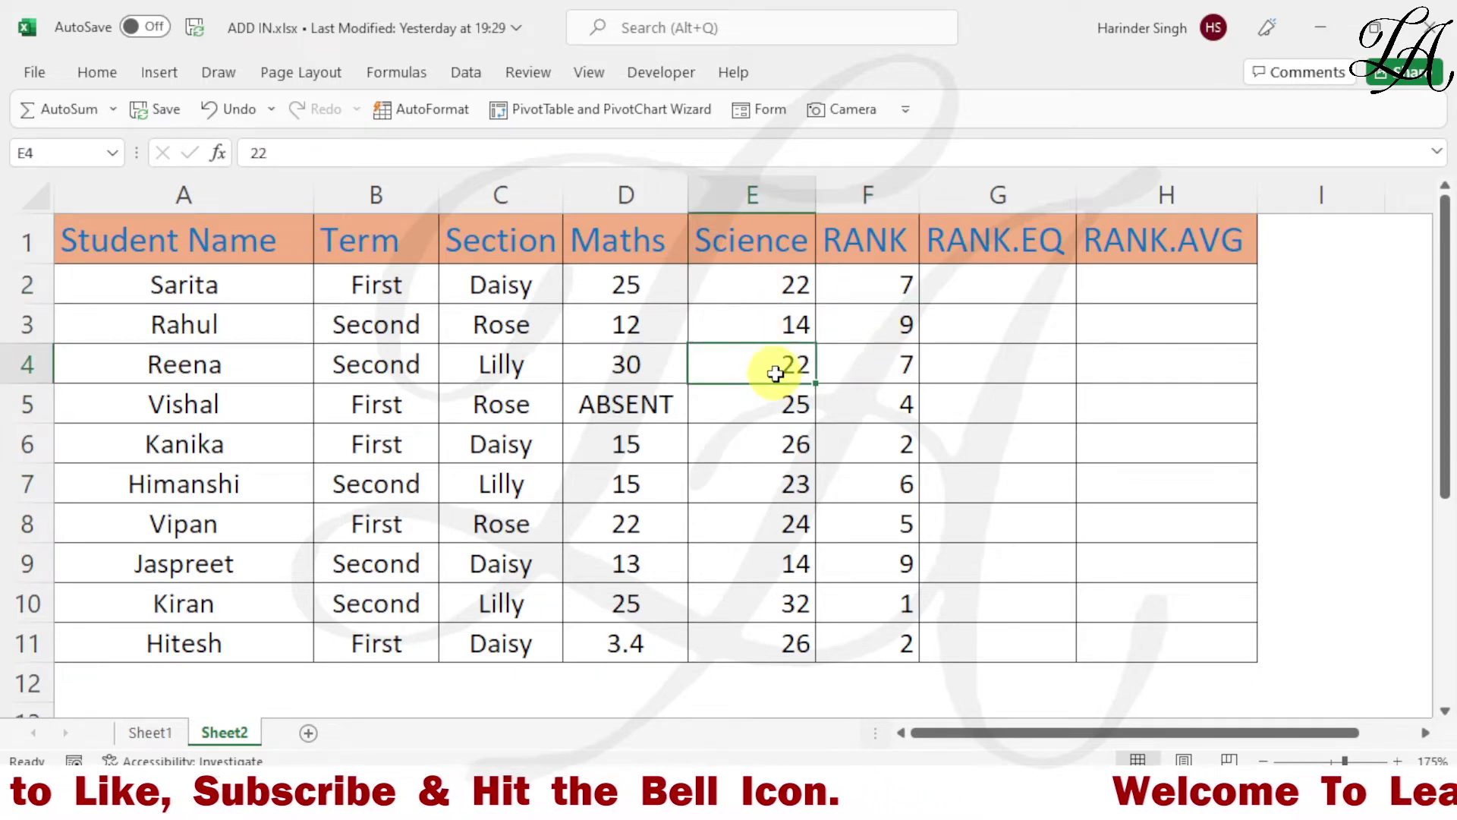
{"action": "left_click", "coordinate": [861, 567]}
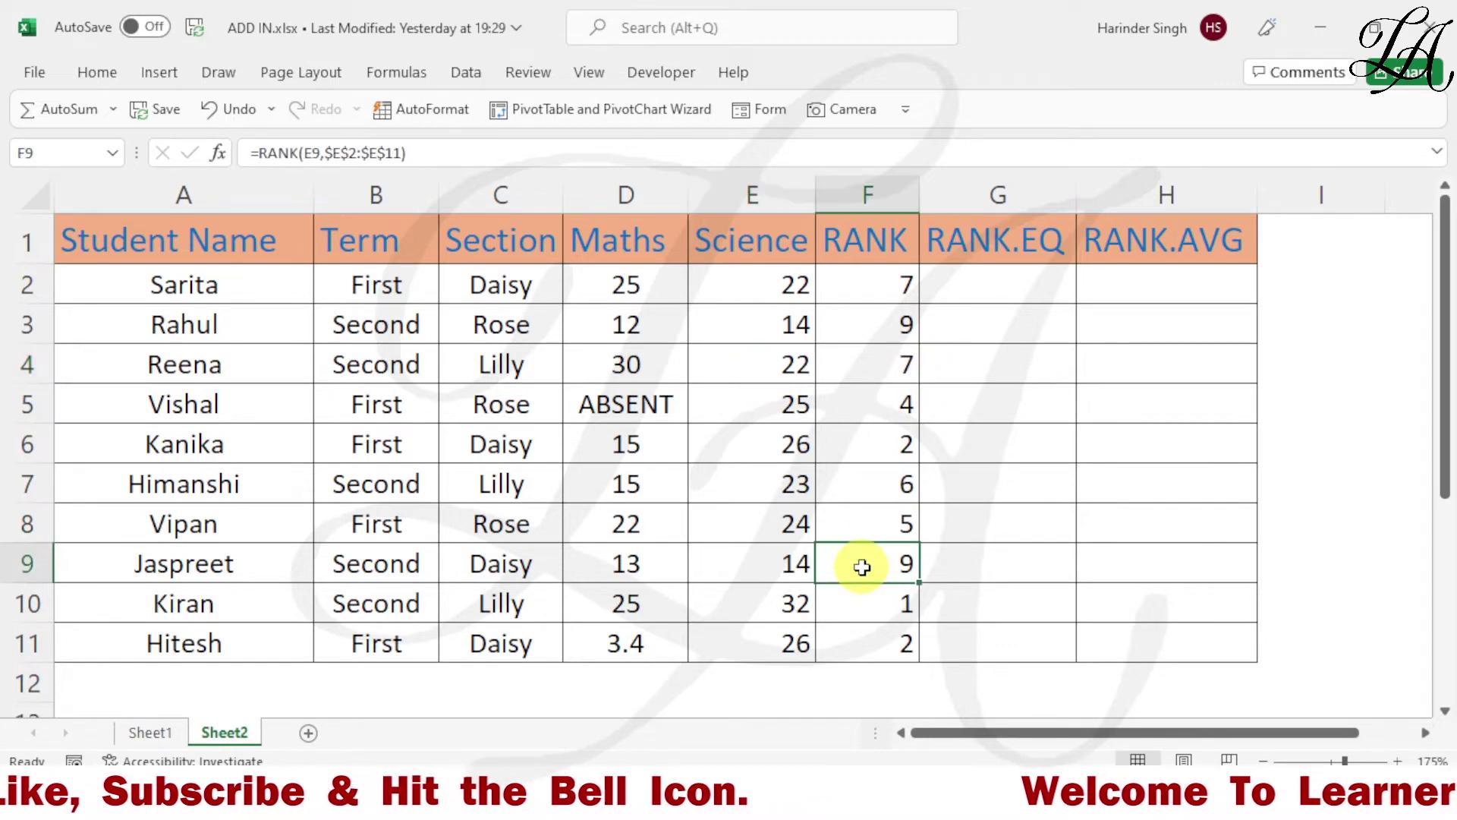
- Enter =RANK.EQ(E2,E2:E11) in G2, returning 7
{"action": "left_click", "coordinate": [974, 292]}
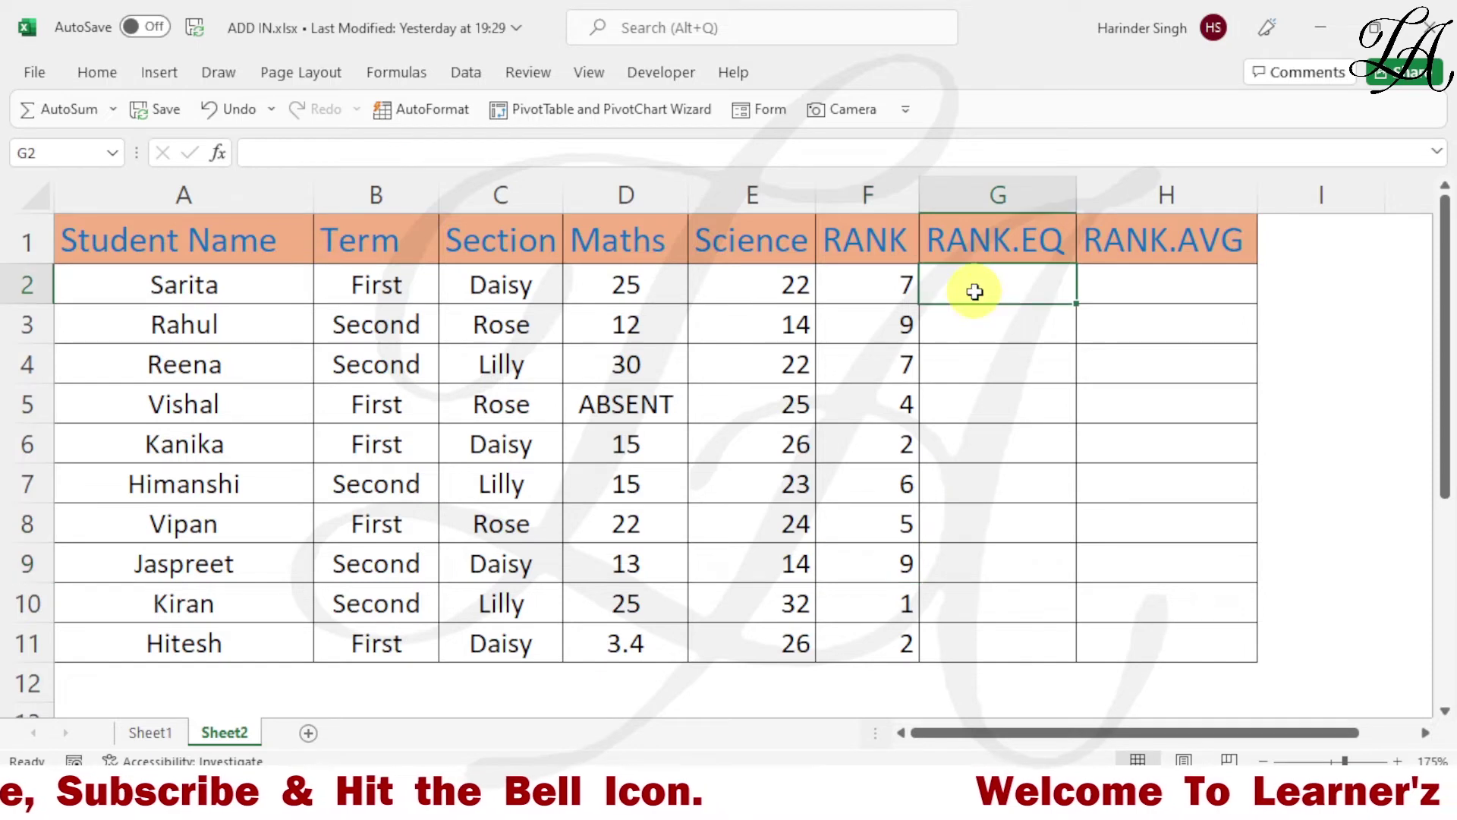
{"action": "type", "text": "R"}
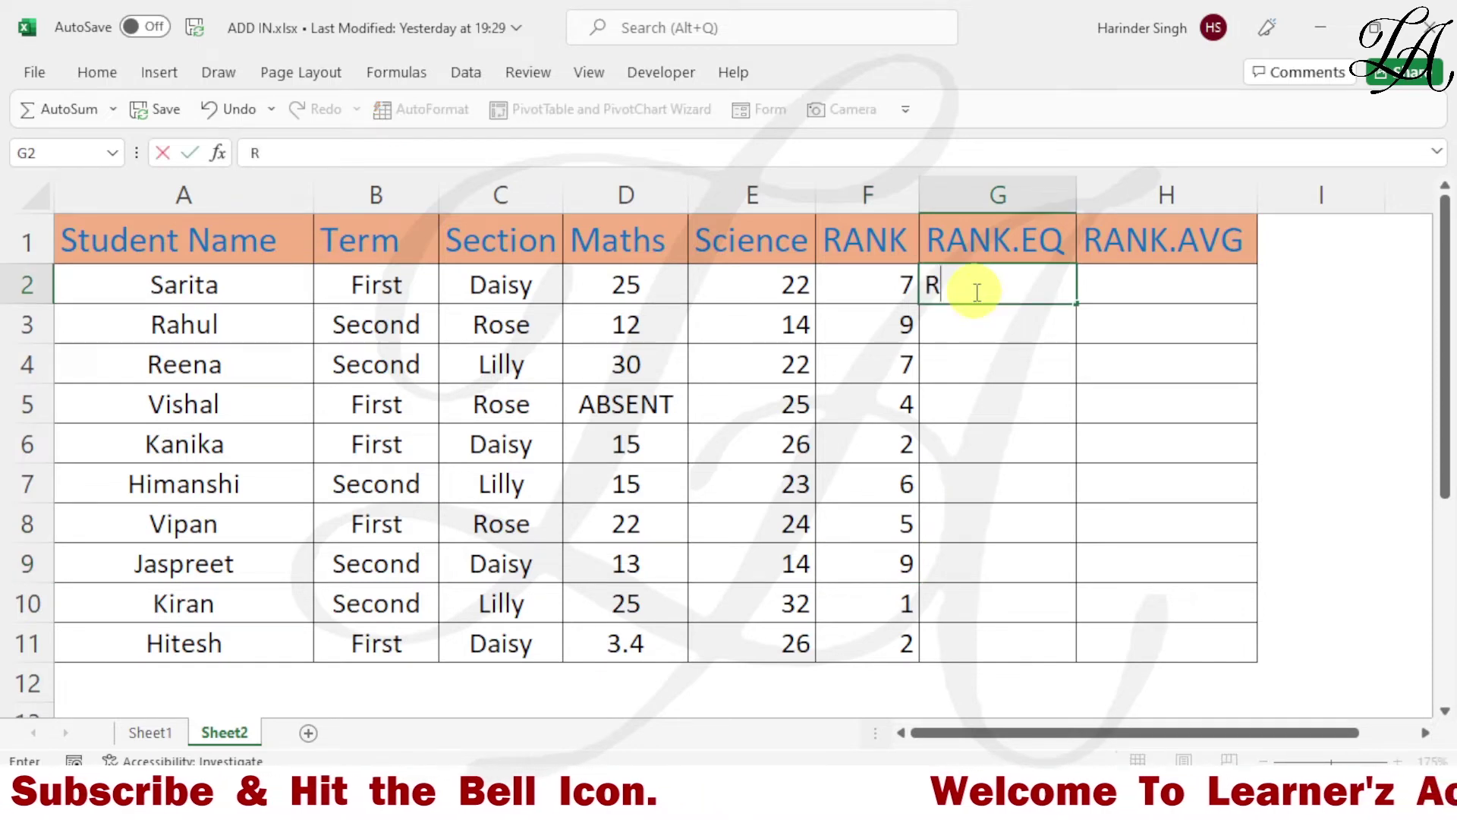
{"action": "type", "text": "ANK."}
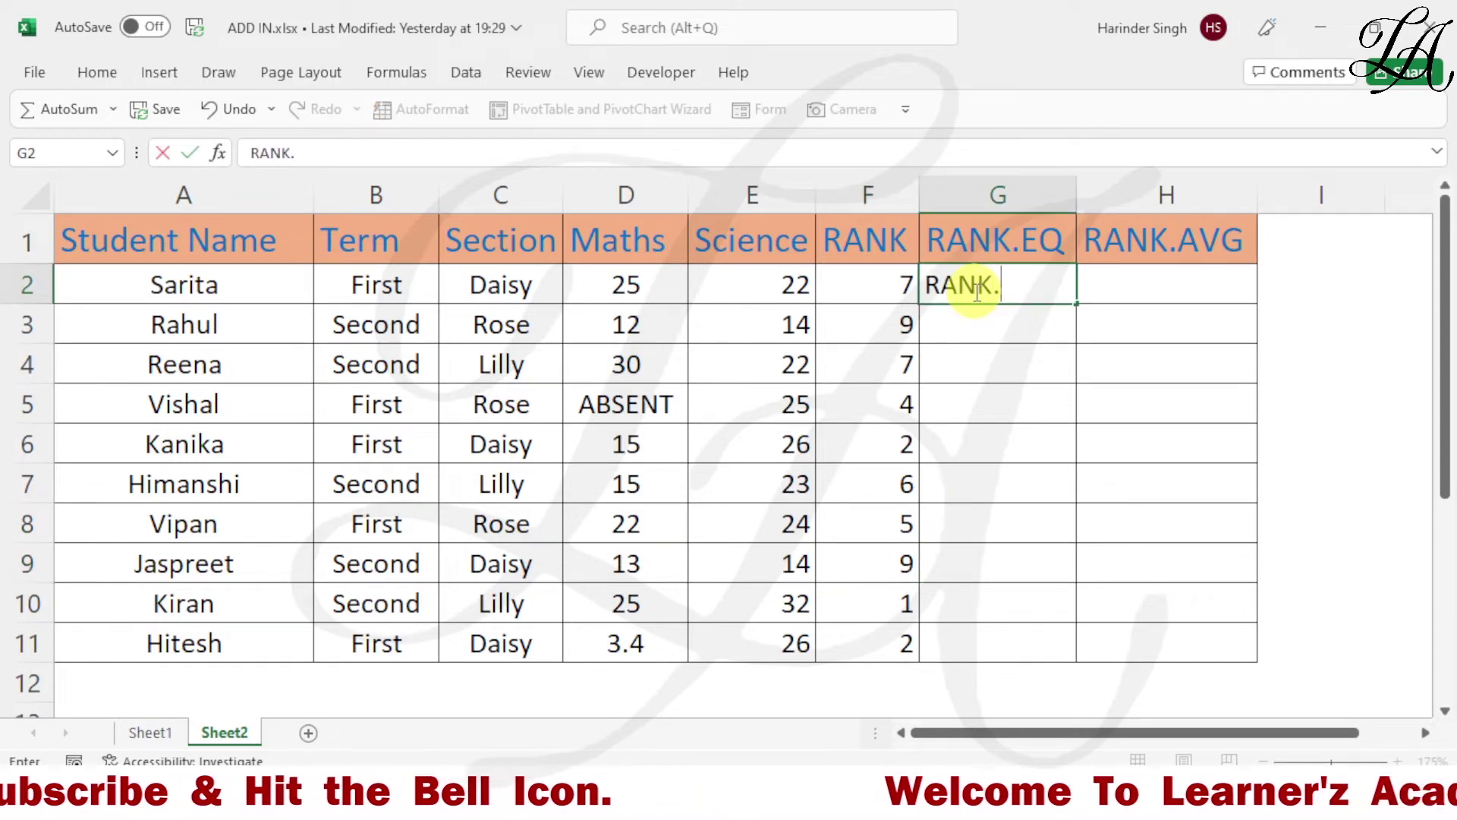
{"action": "type", "text": "EQ"}
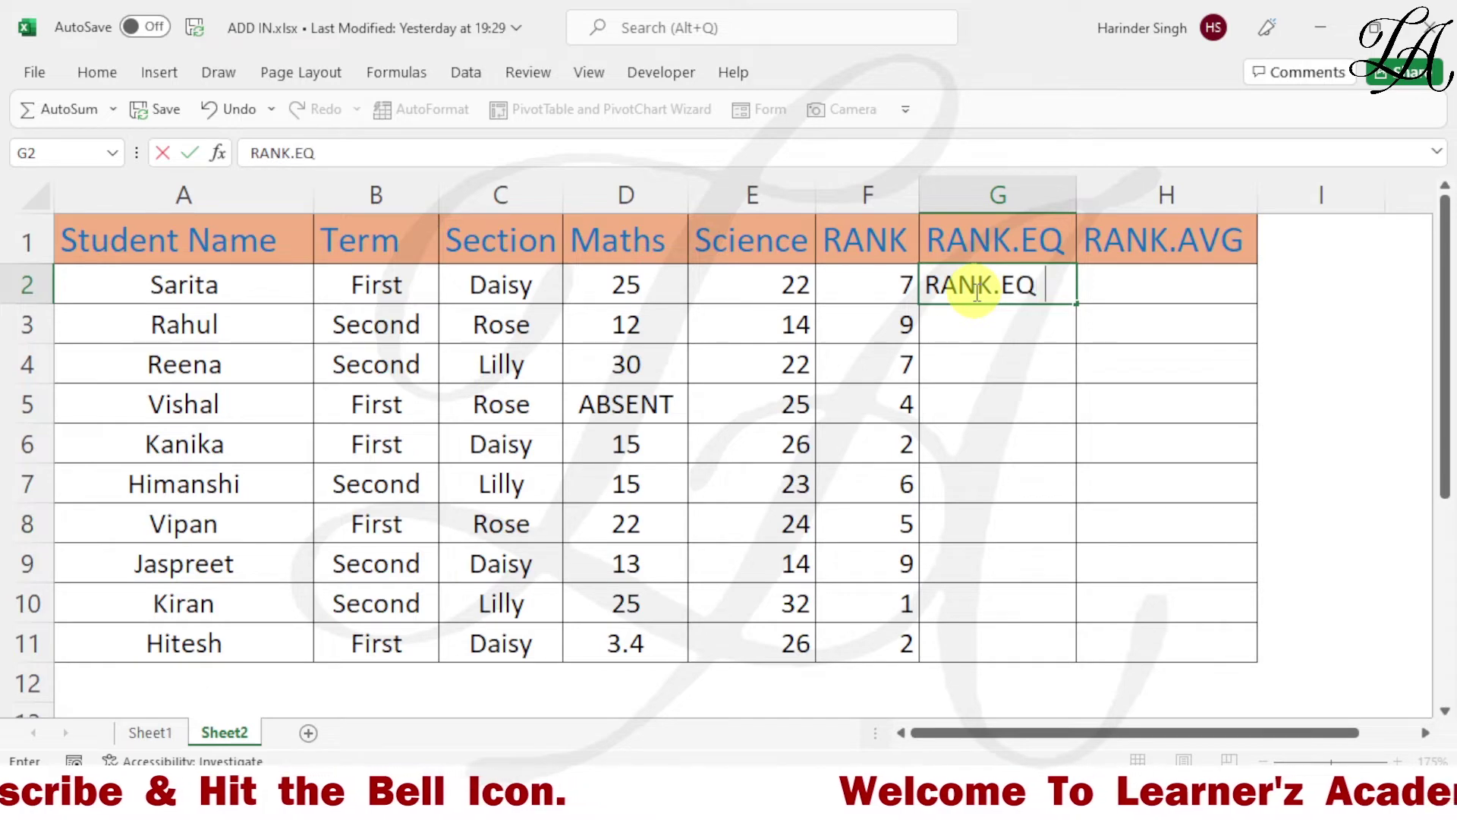
{"action": "type", "text": "("}
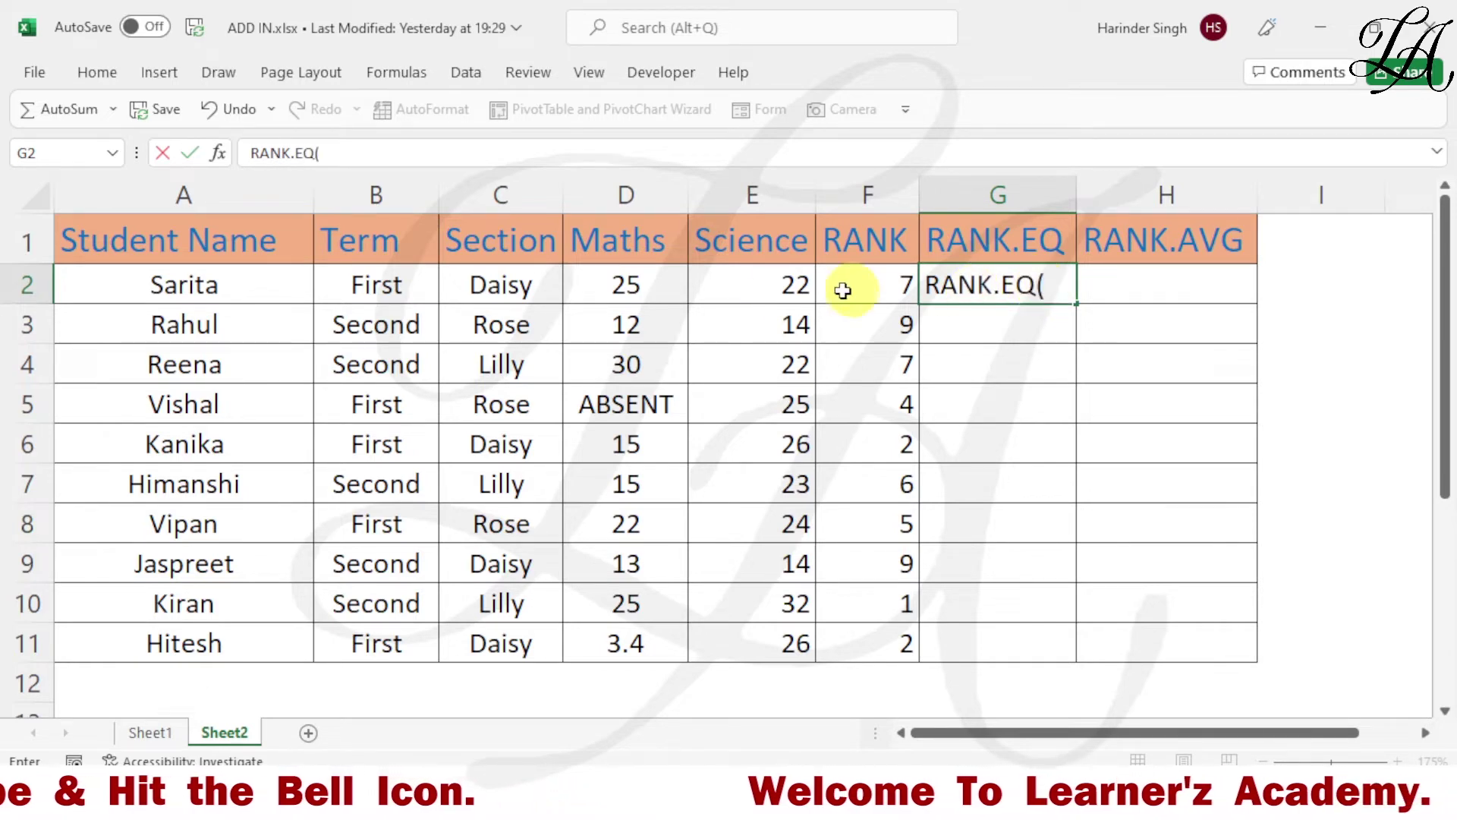
{"action": "left_click", "coordinate": [923, 284]}
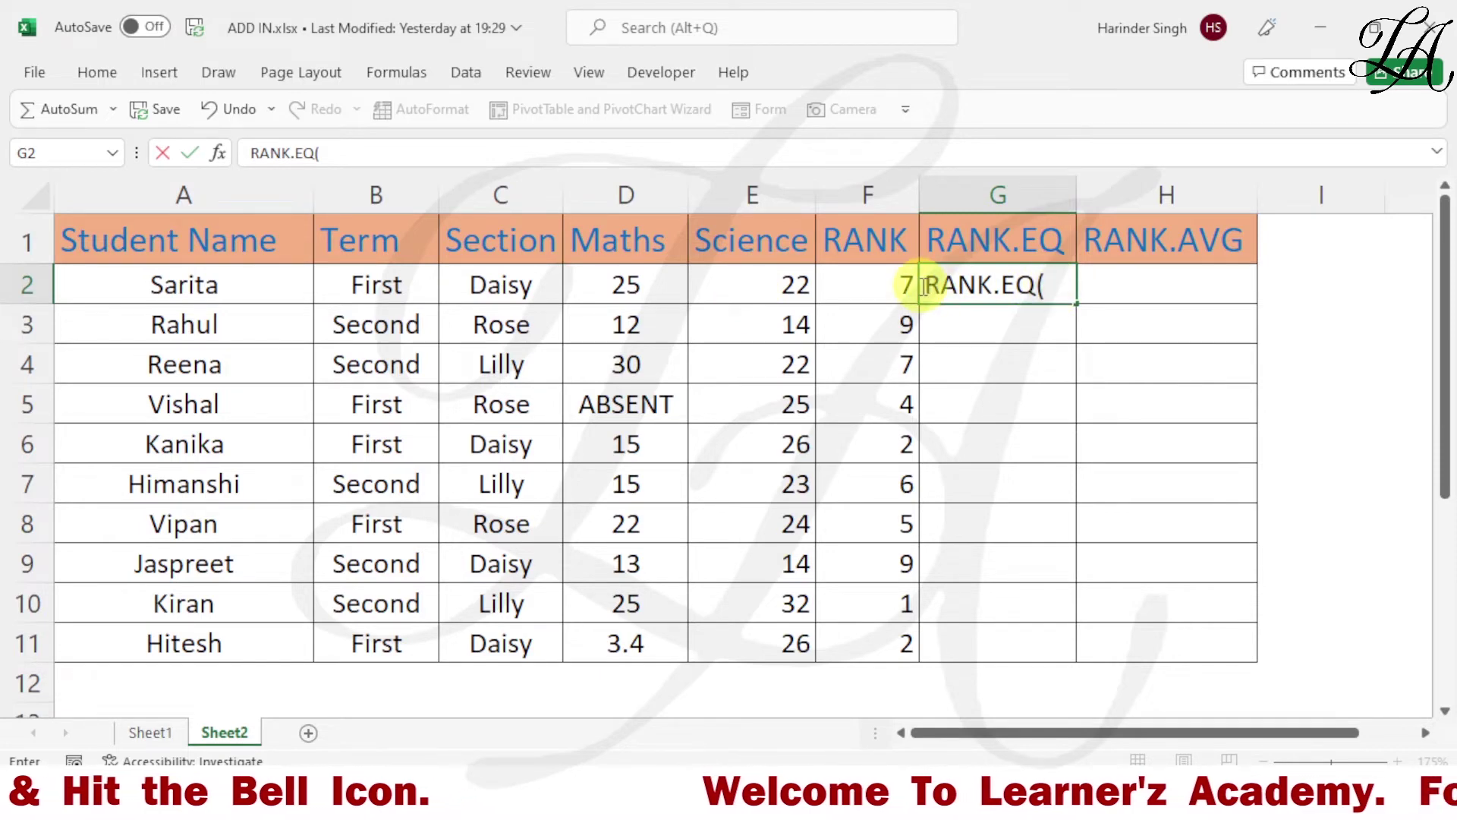
{"action": "type", "text": "="}
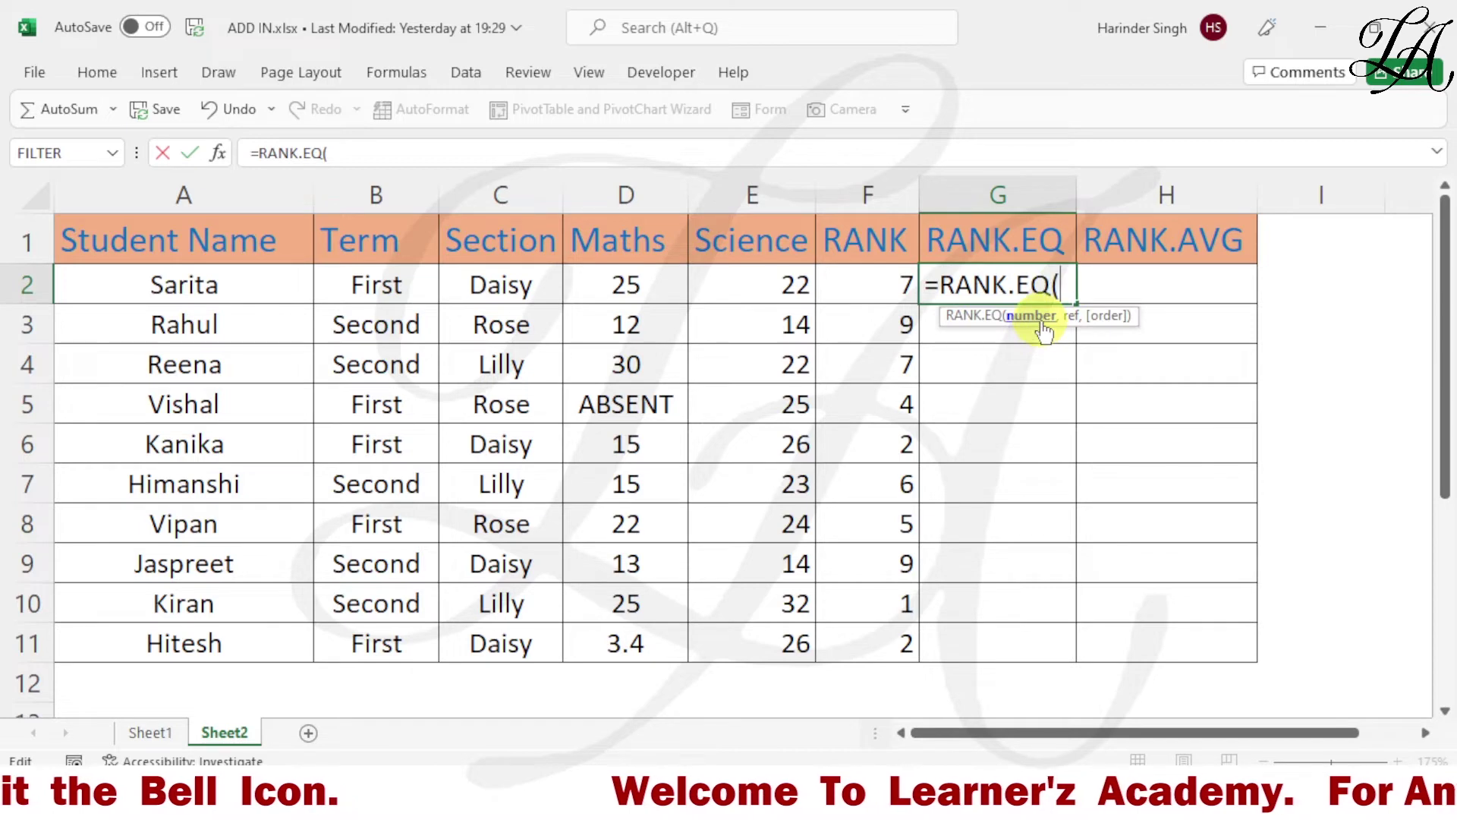
{"action": "left_click", "coordinate": [780, 292]}
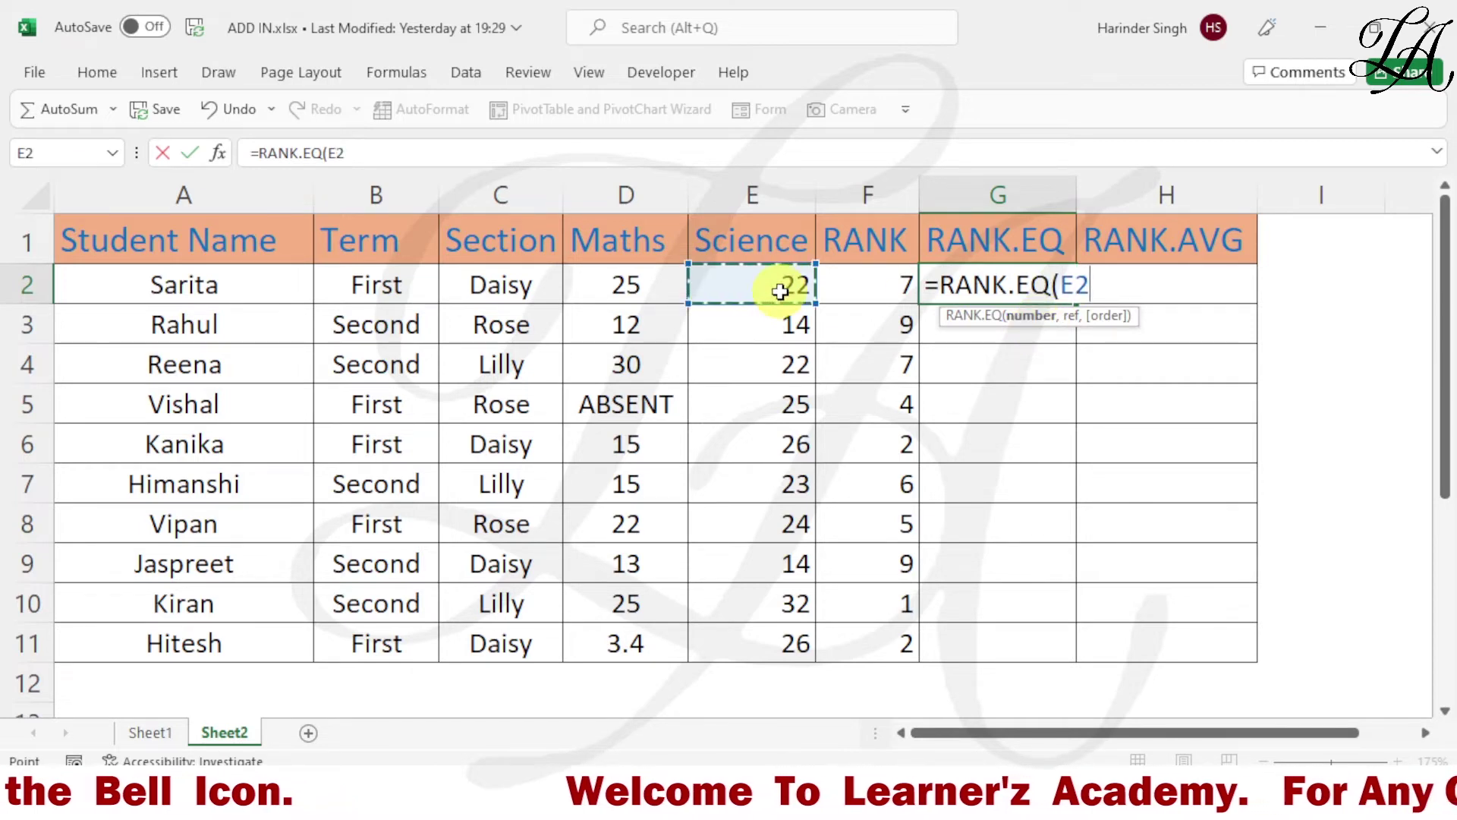
{"action": "type", "text": ","}
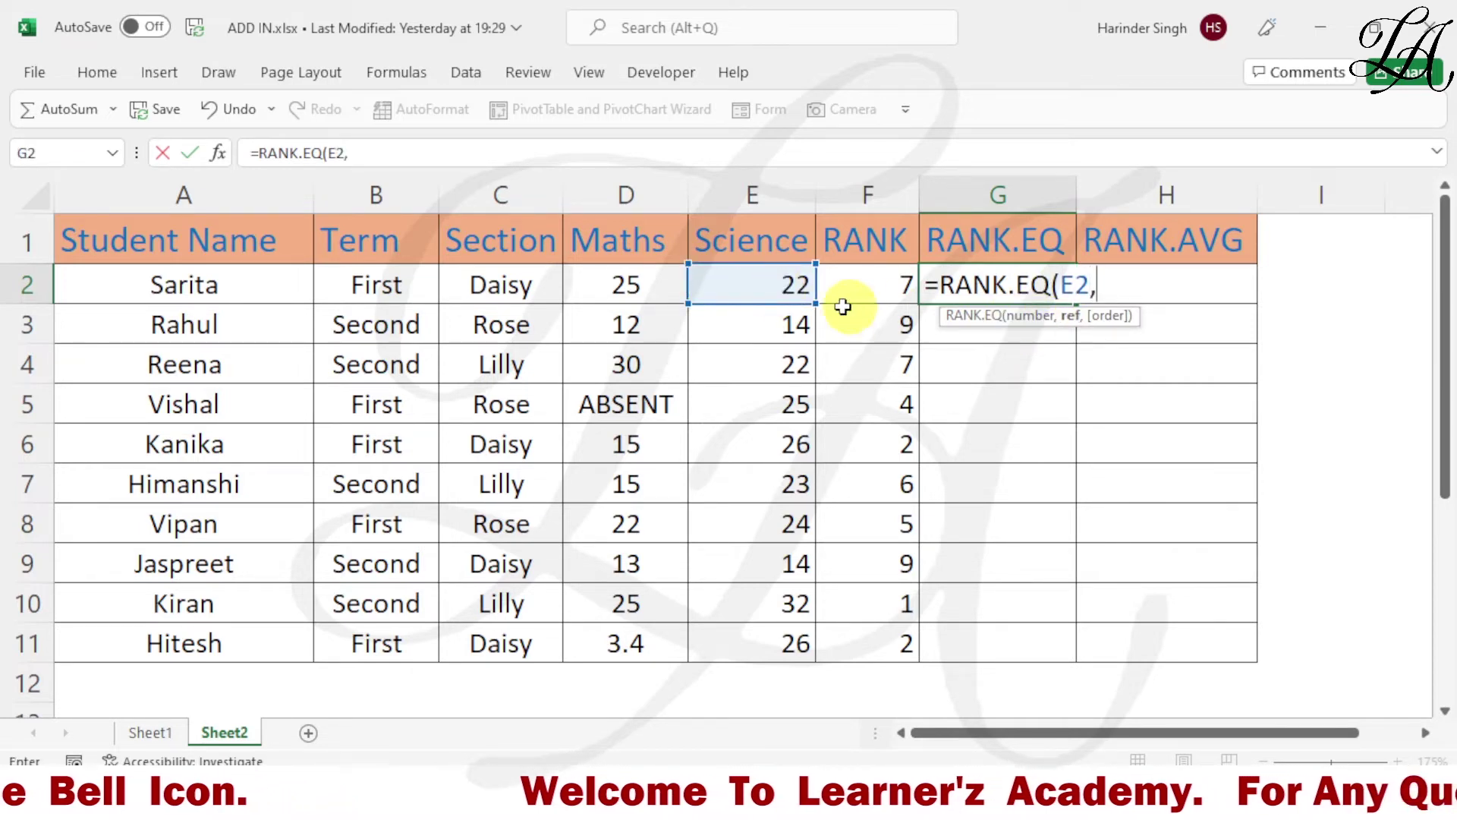
{"action": "left_click_drag", "start_coordinate": [780, 288], "coordinate": [757, 628]}
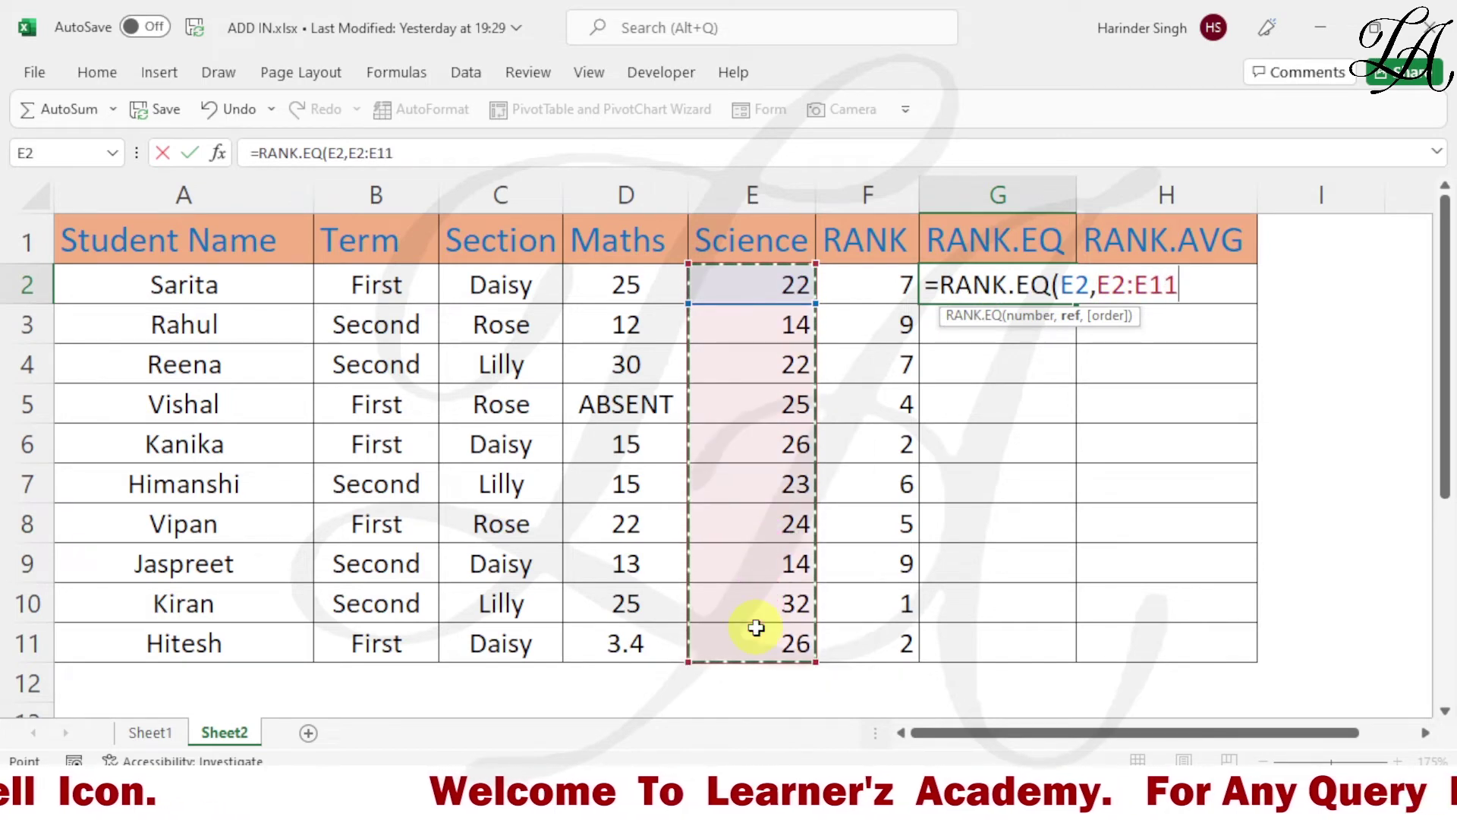
{"action": "type", "text": ")"}
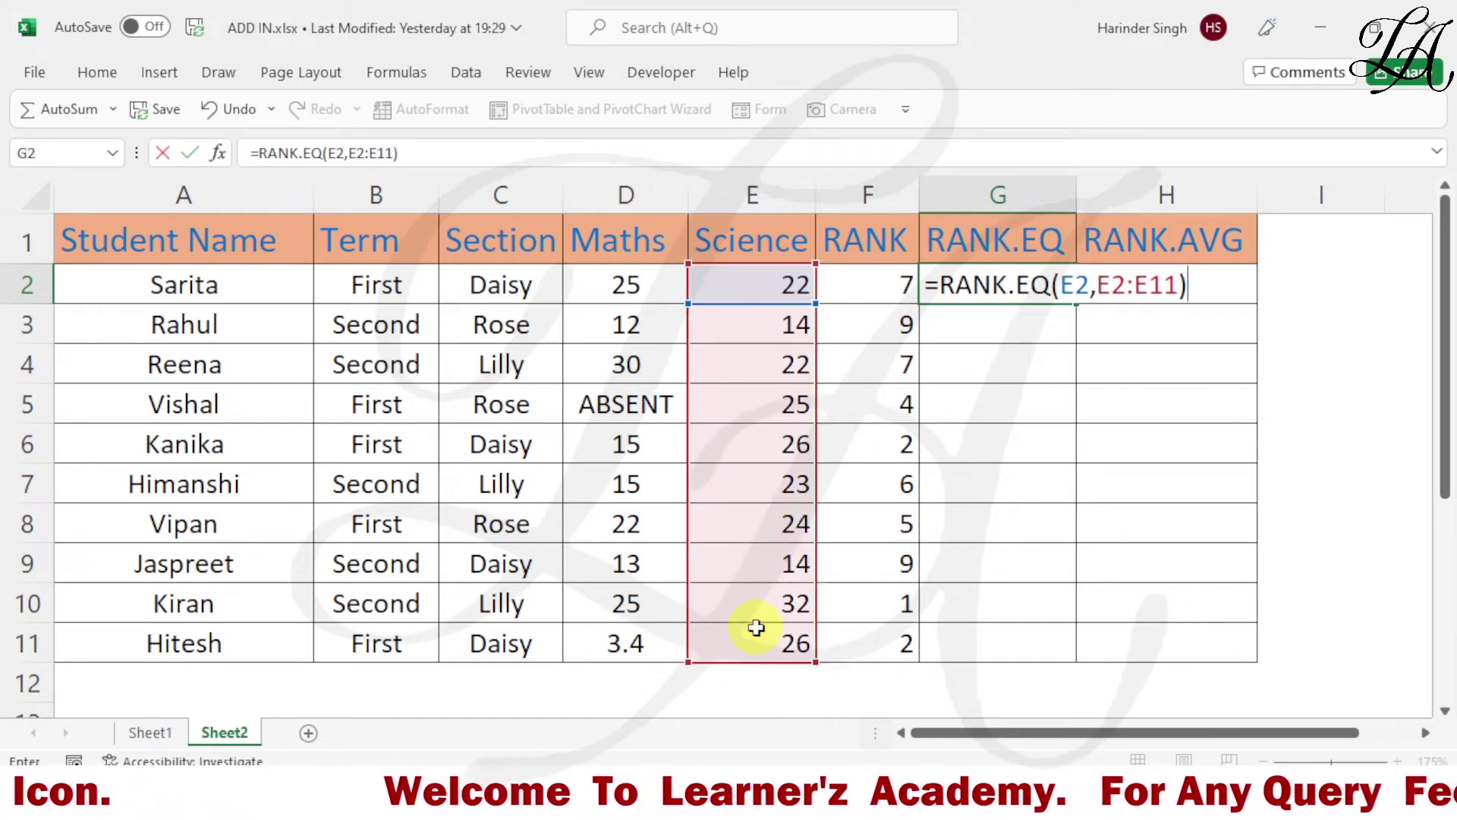
{"action": "key", "text": "Return"}
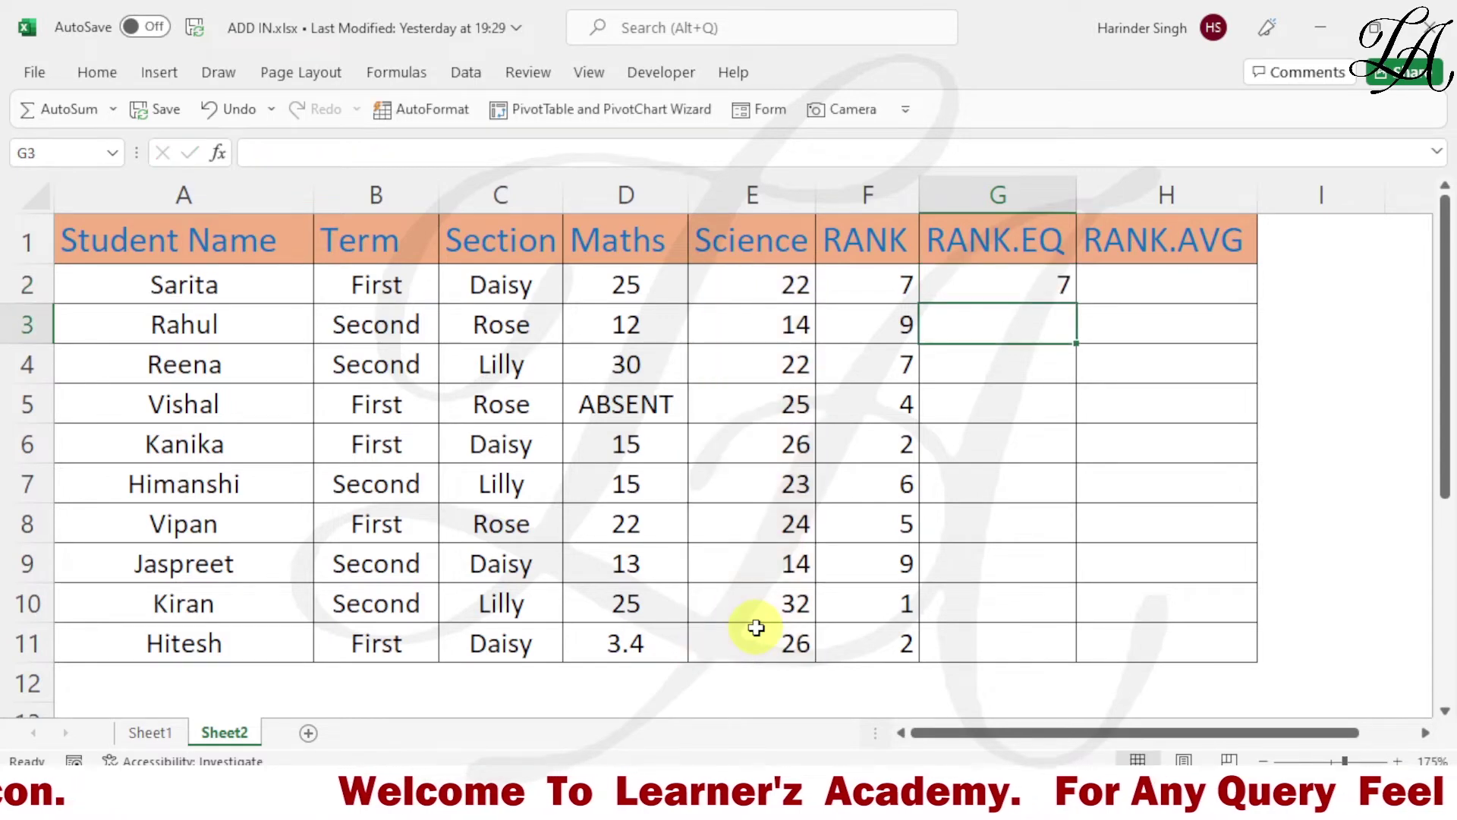
- Make G2's range absolute so it reads =RANK.EQ(E2,$E$2:$E$11)
{"action": "left_click", "coordinate": [1024, 297]}
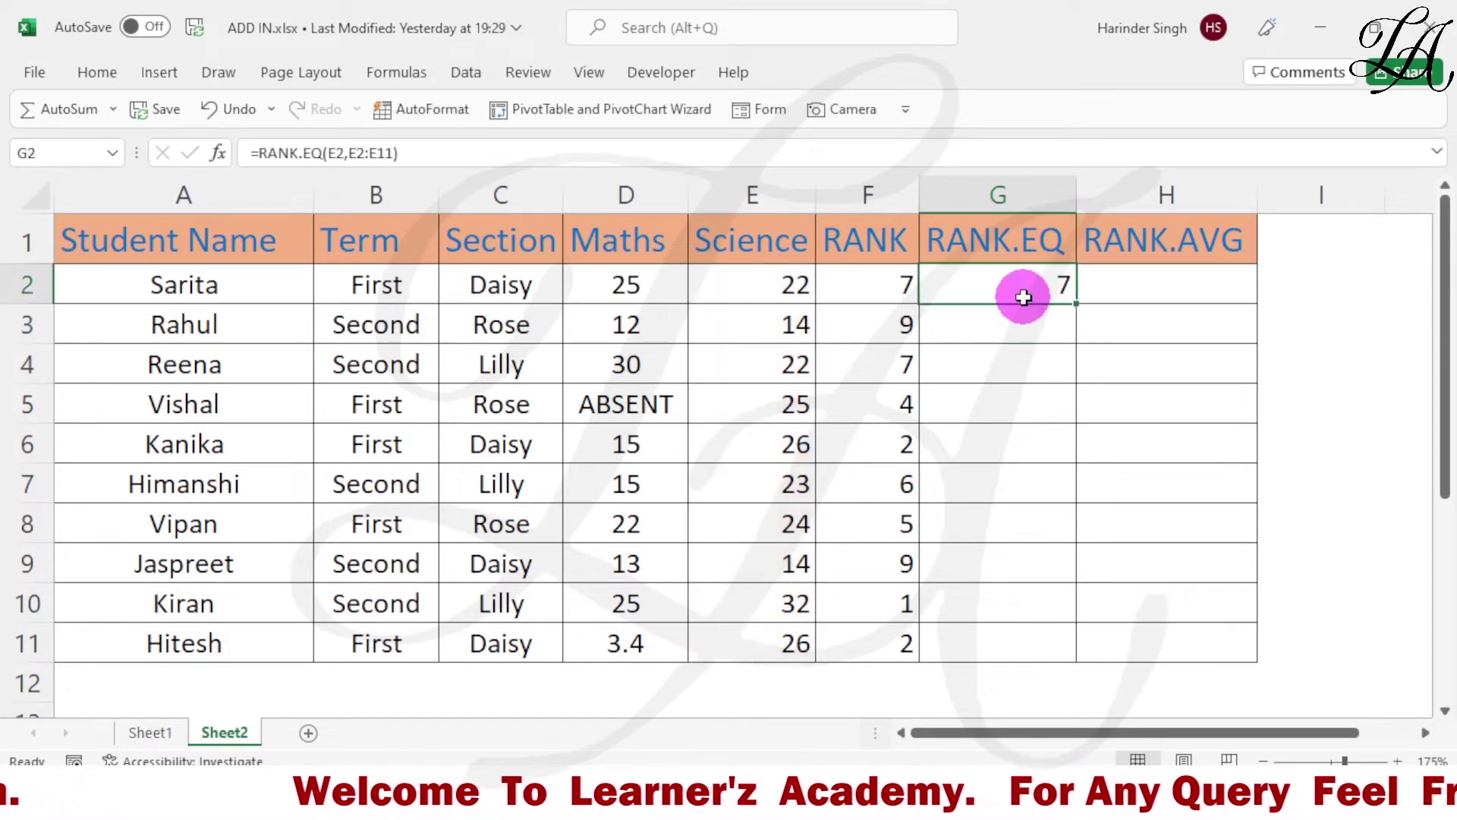
{"action": "double_click", "coordinate": [1024, 298]}
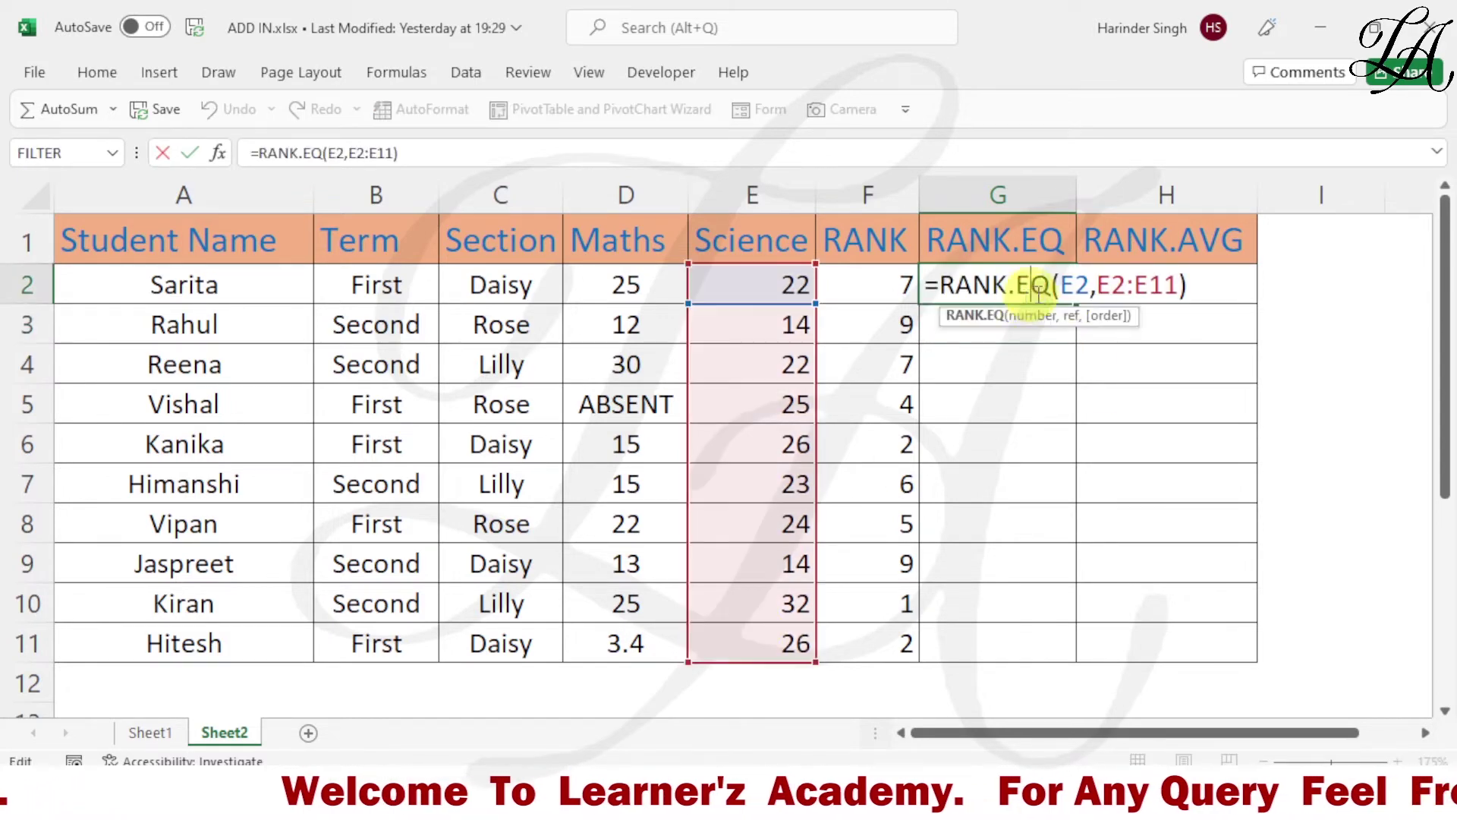
{"action": "left_click", "coordinate": [1099, 283]}
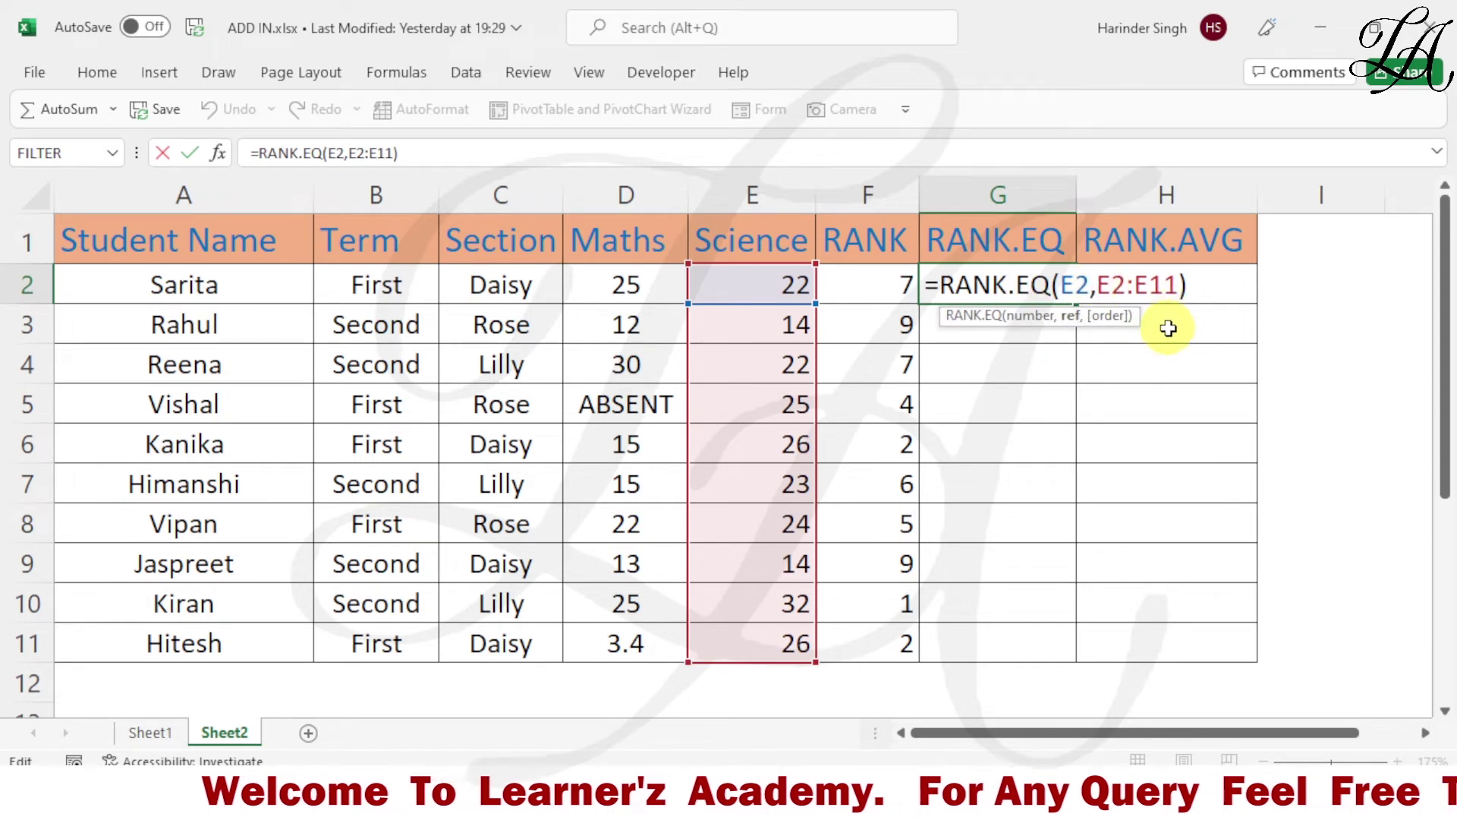
{"action": "key", "text": "F4"}
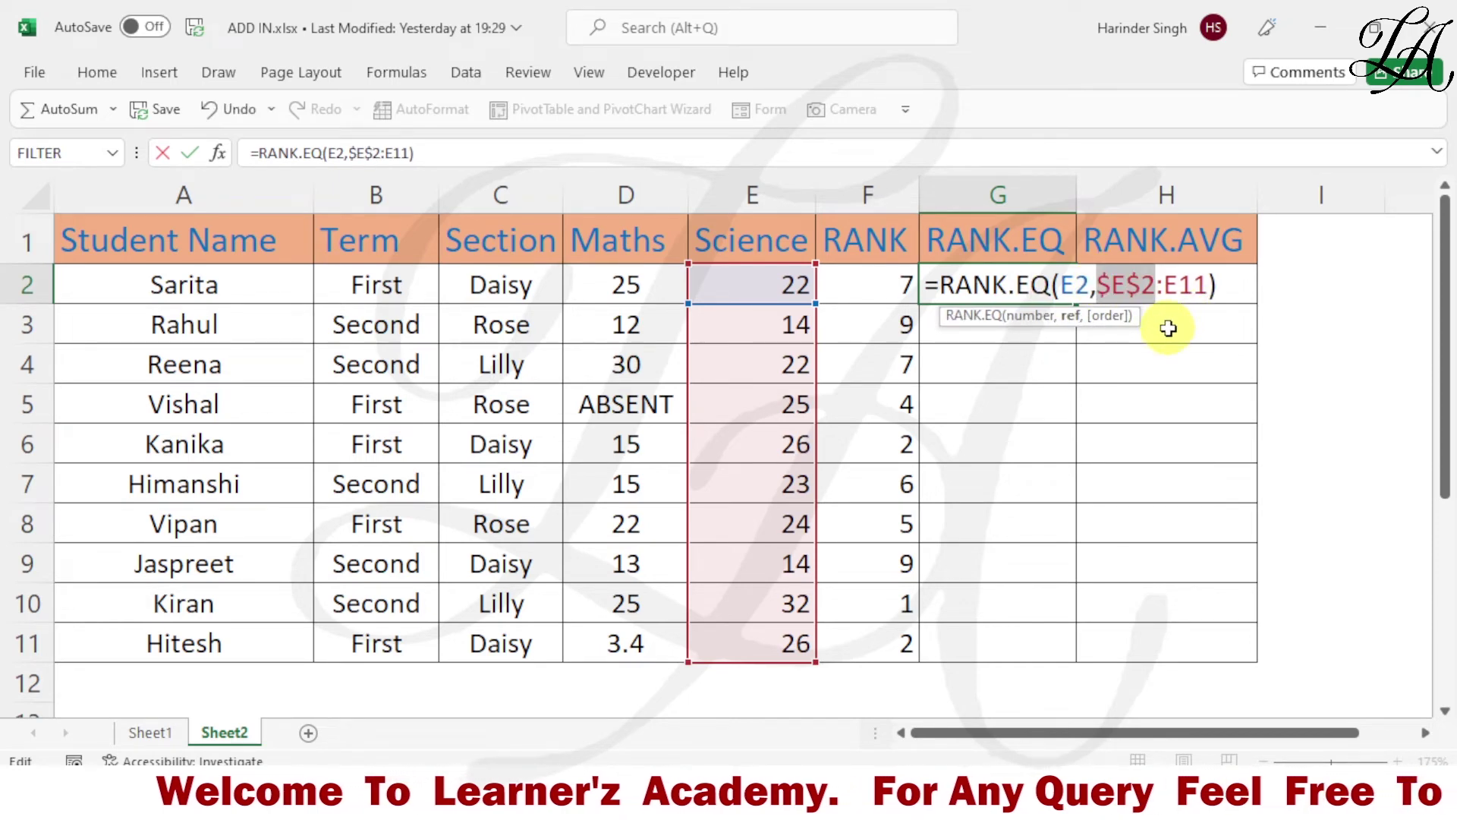
{"action": "left_click", "coordinate": [1165, 287]}
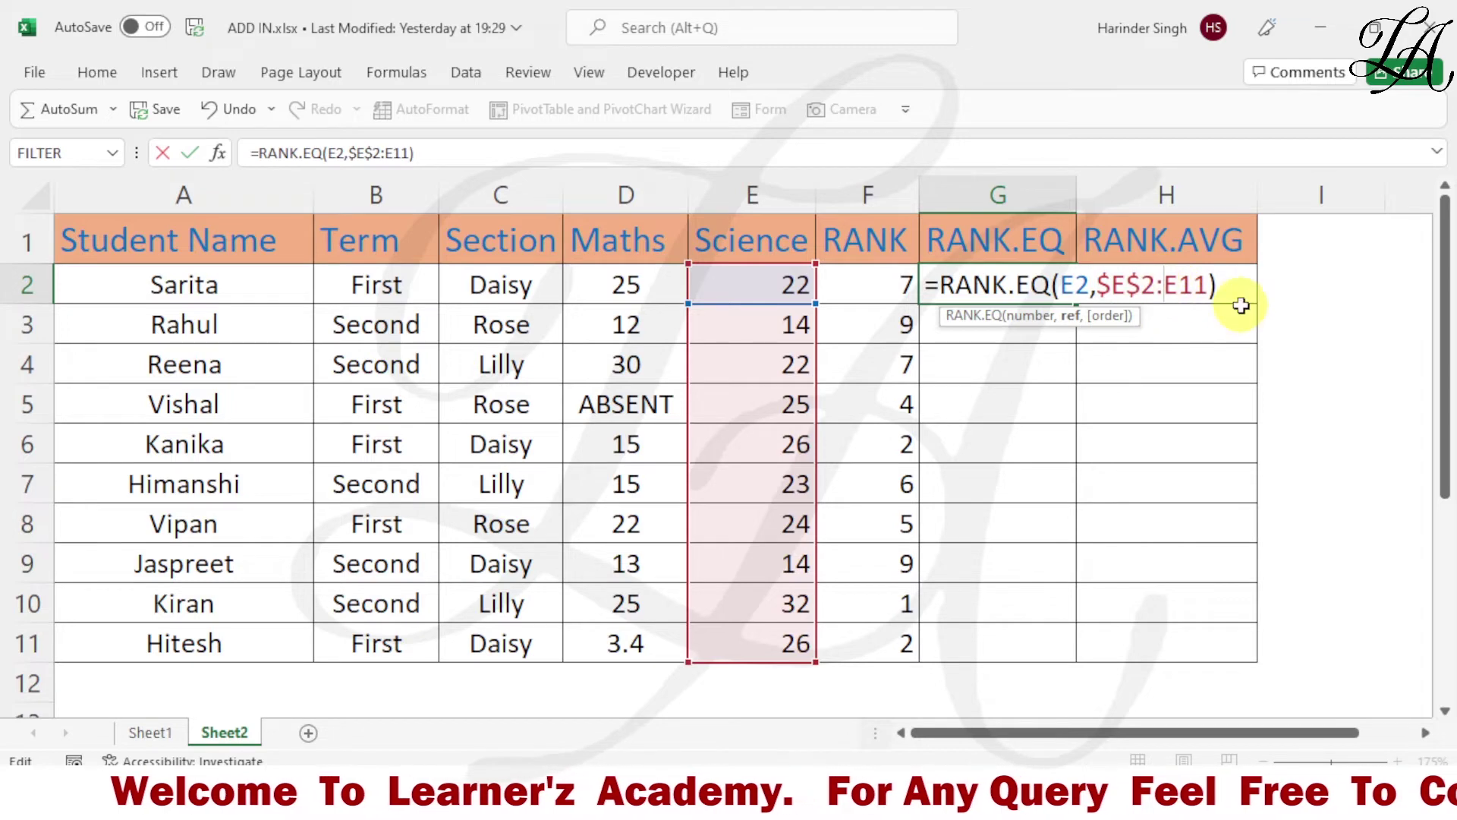
{"action": "key", "text": "F4"}
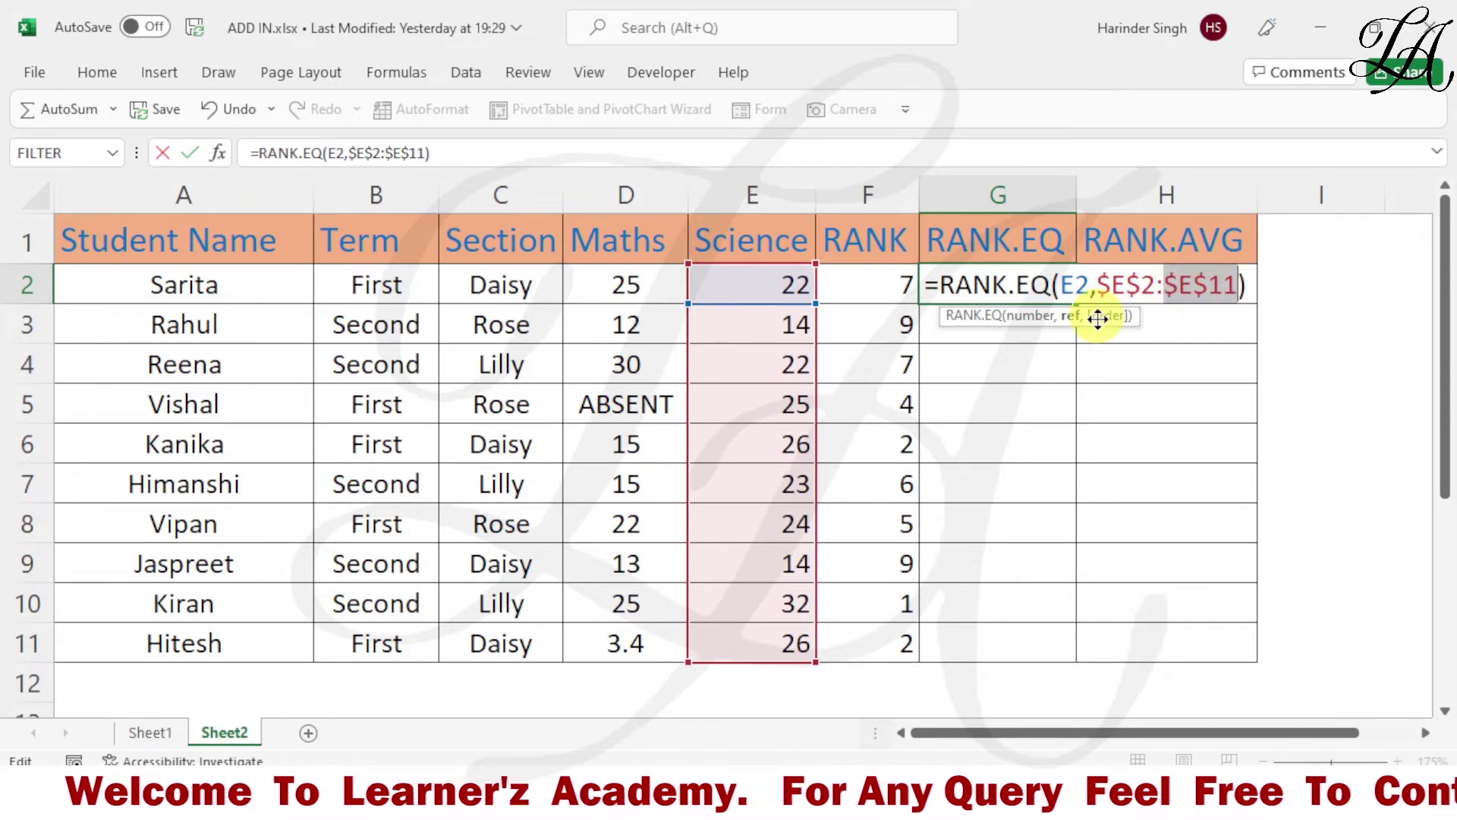
{"action": "key", "text": "Return"}
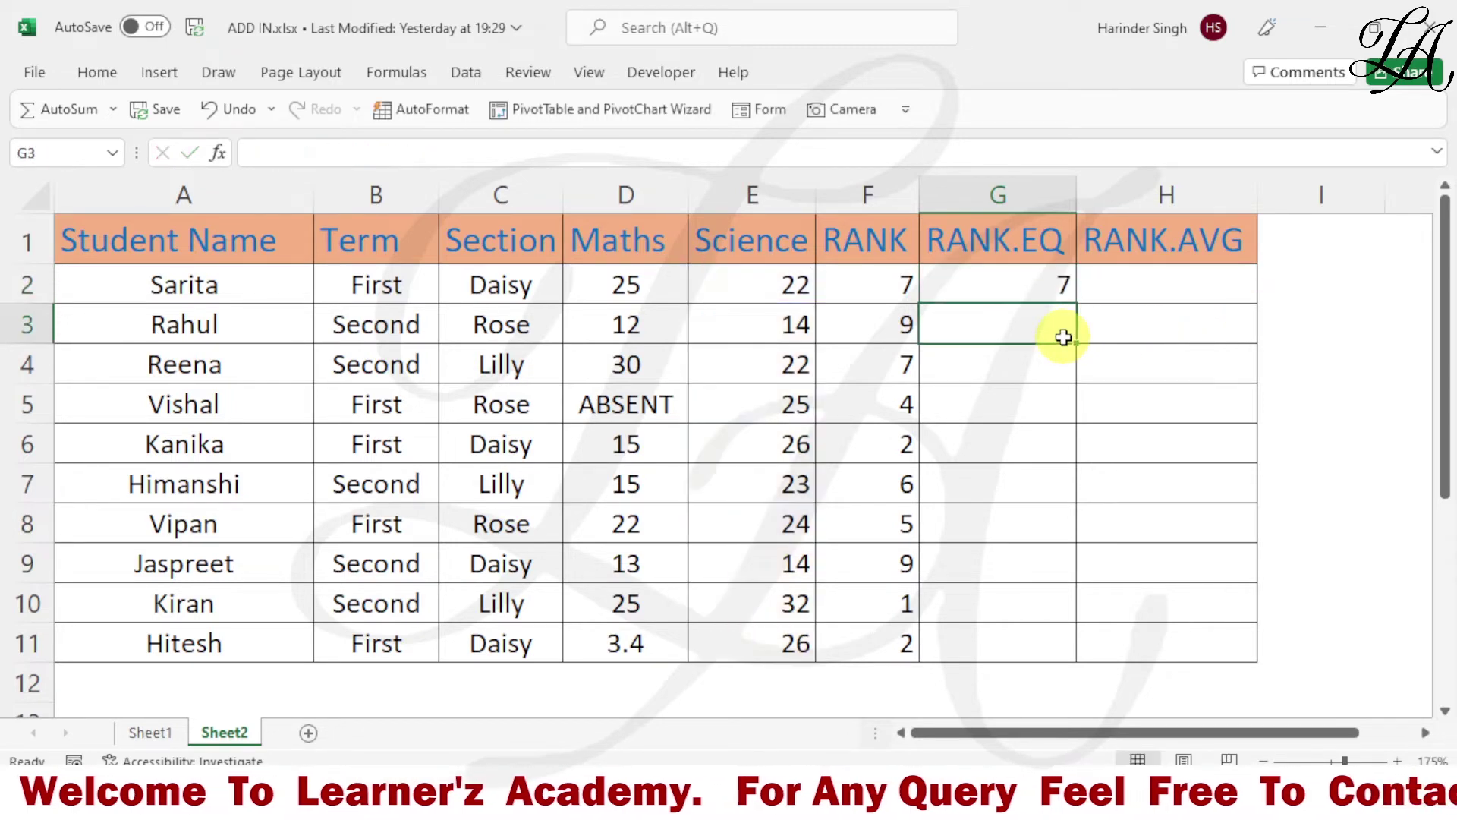
{"action": "left_click", "coordinate": [1055, 286]}
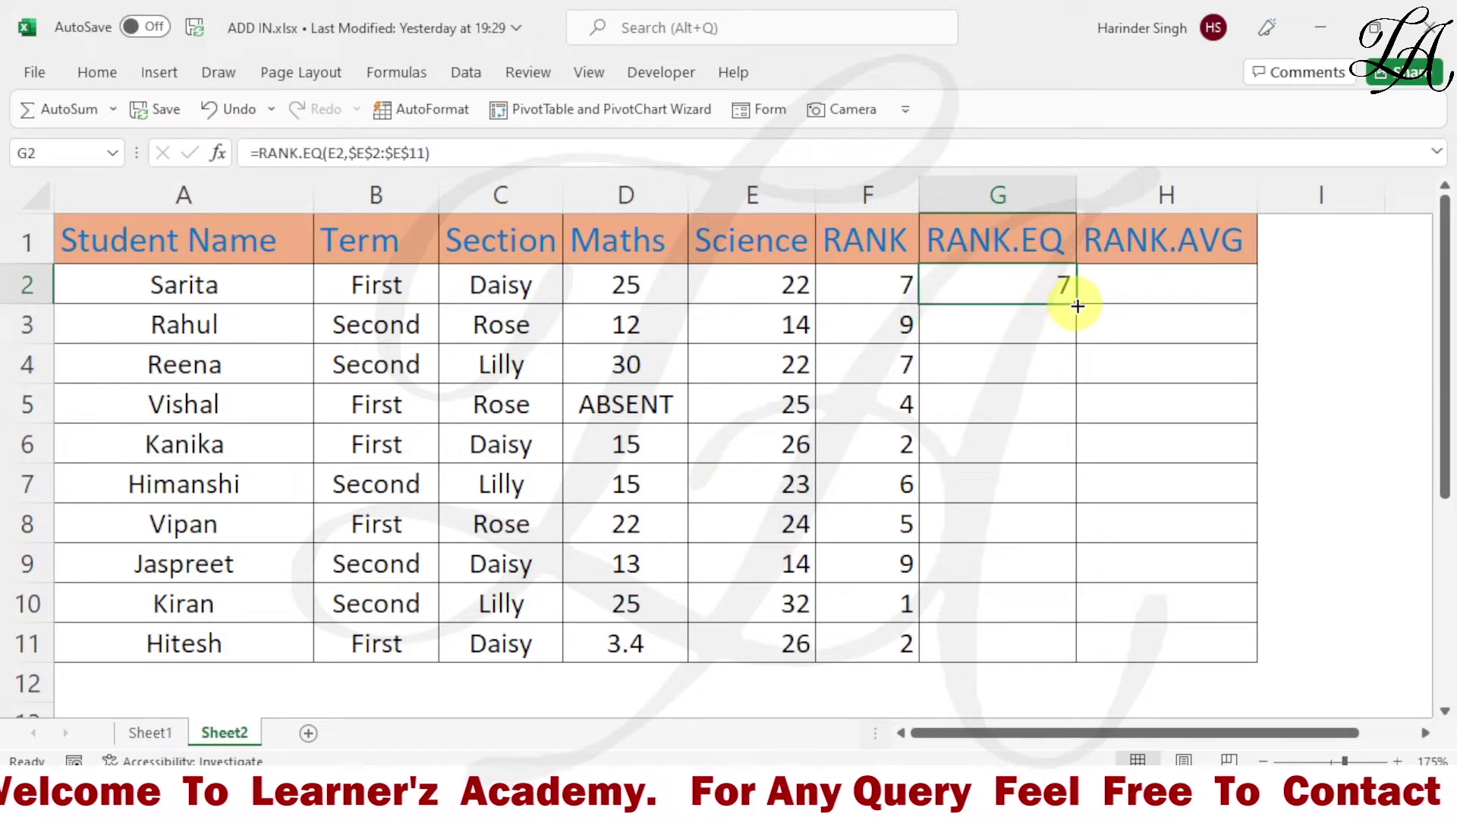
{"action": "left_click_drag", "start_coordinate": [1074, 305], "coordinate": [1074, 653]}
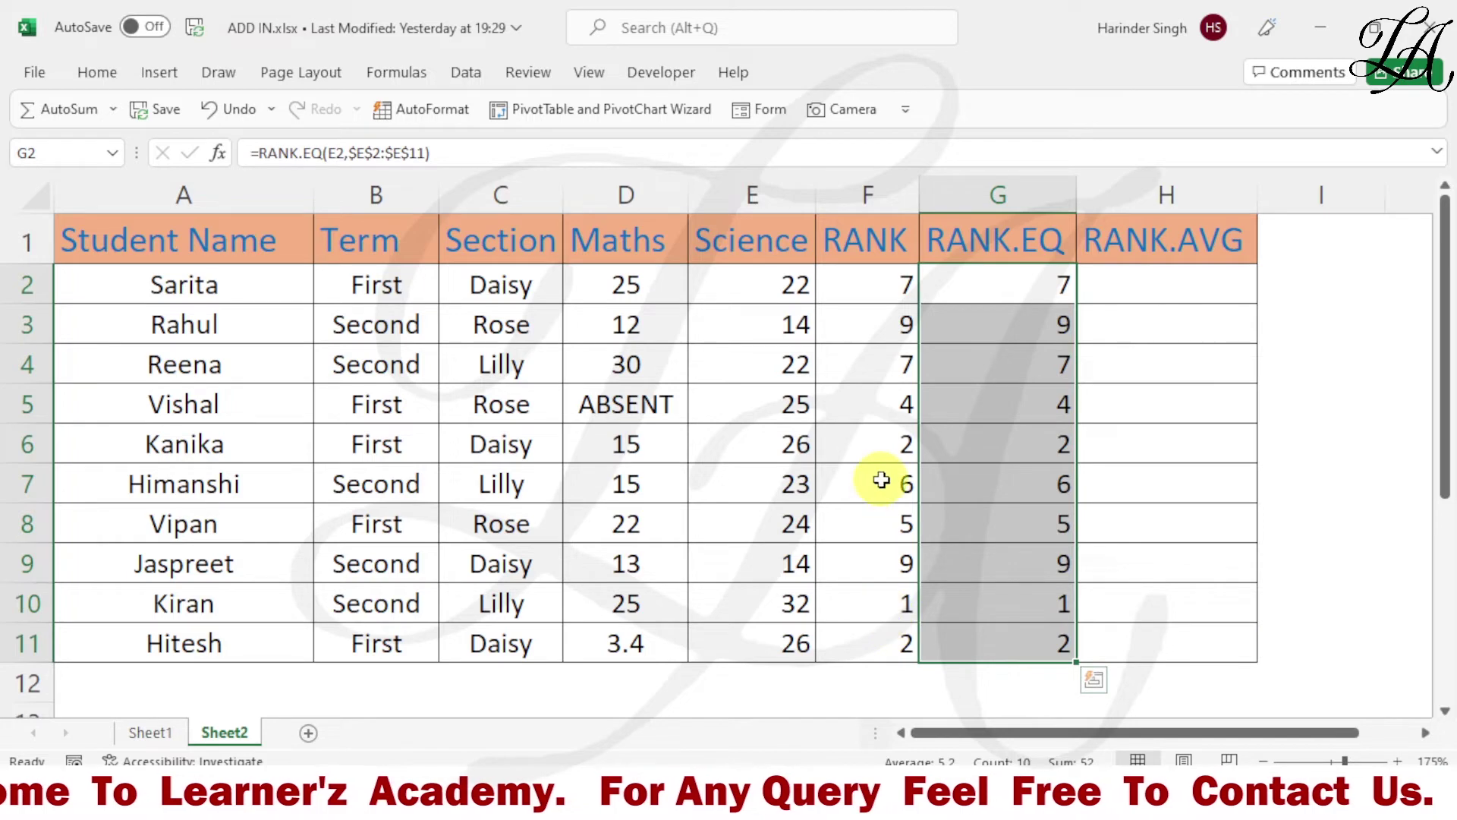
{"action": "left_click", "coordinate": [862, 270]}
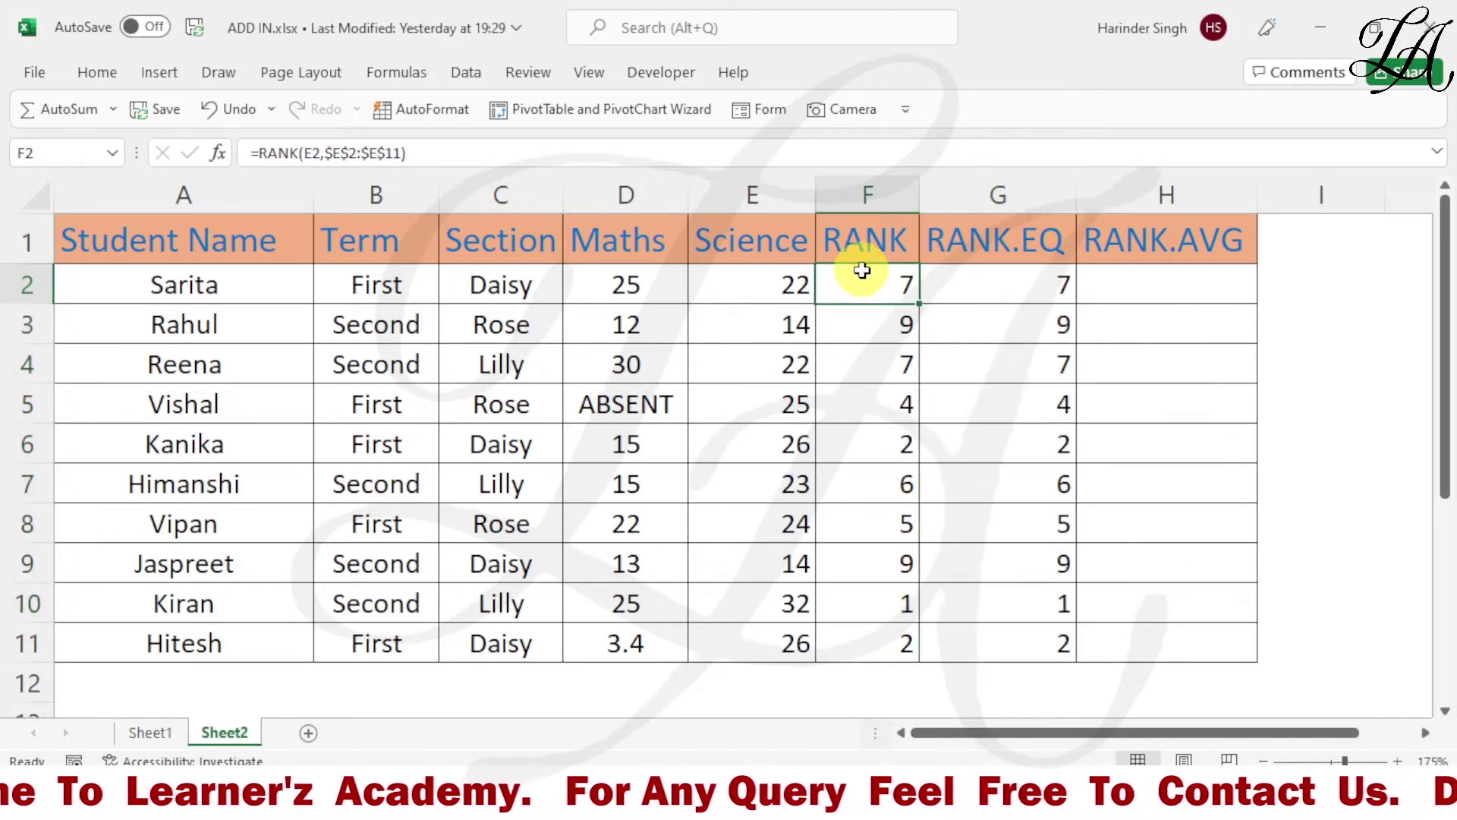
{"action": "left_click", "coordinate": [1015, 258]}
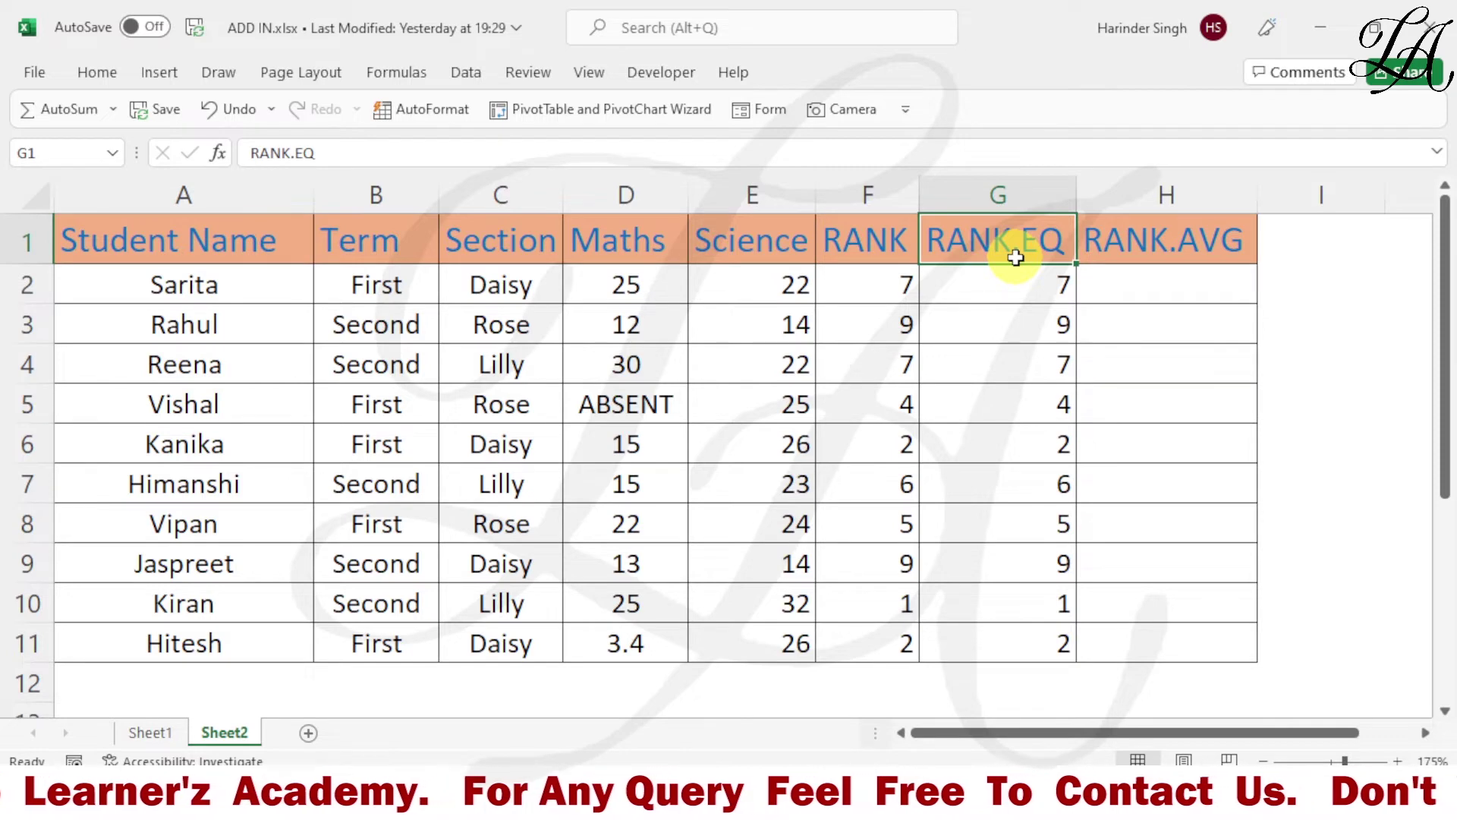
- Change G2 to =RANK.EQ(E2,$E$2:$E$11,1) for ascending order and fill it down to G11
{"action": "double_click", "coordinate": [1029, 287]}
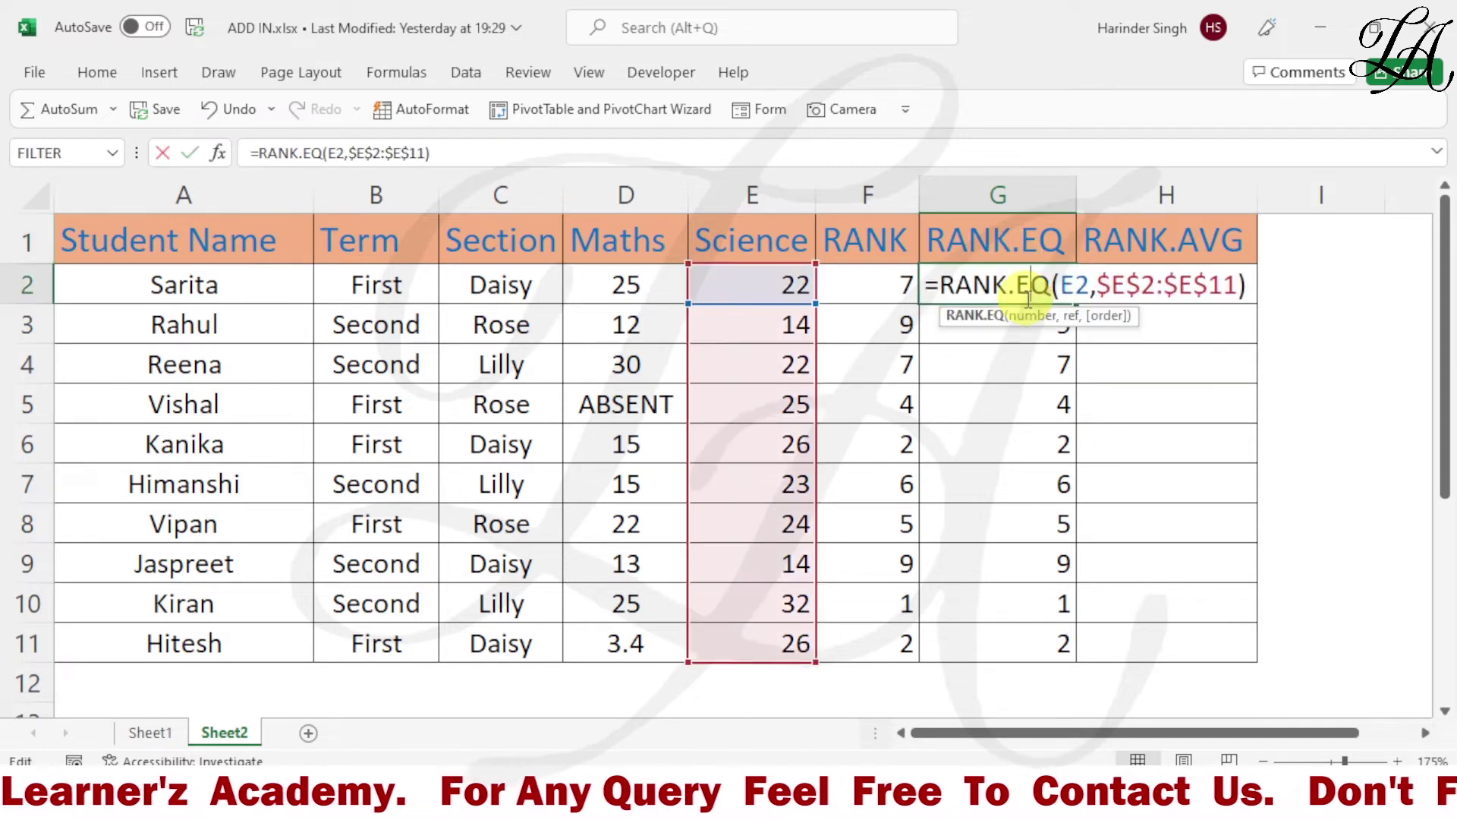
{"action": "left_click", "coordinate": [1229, 285]}
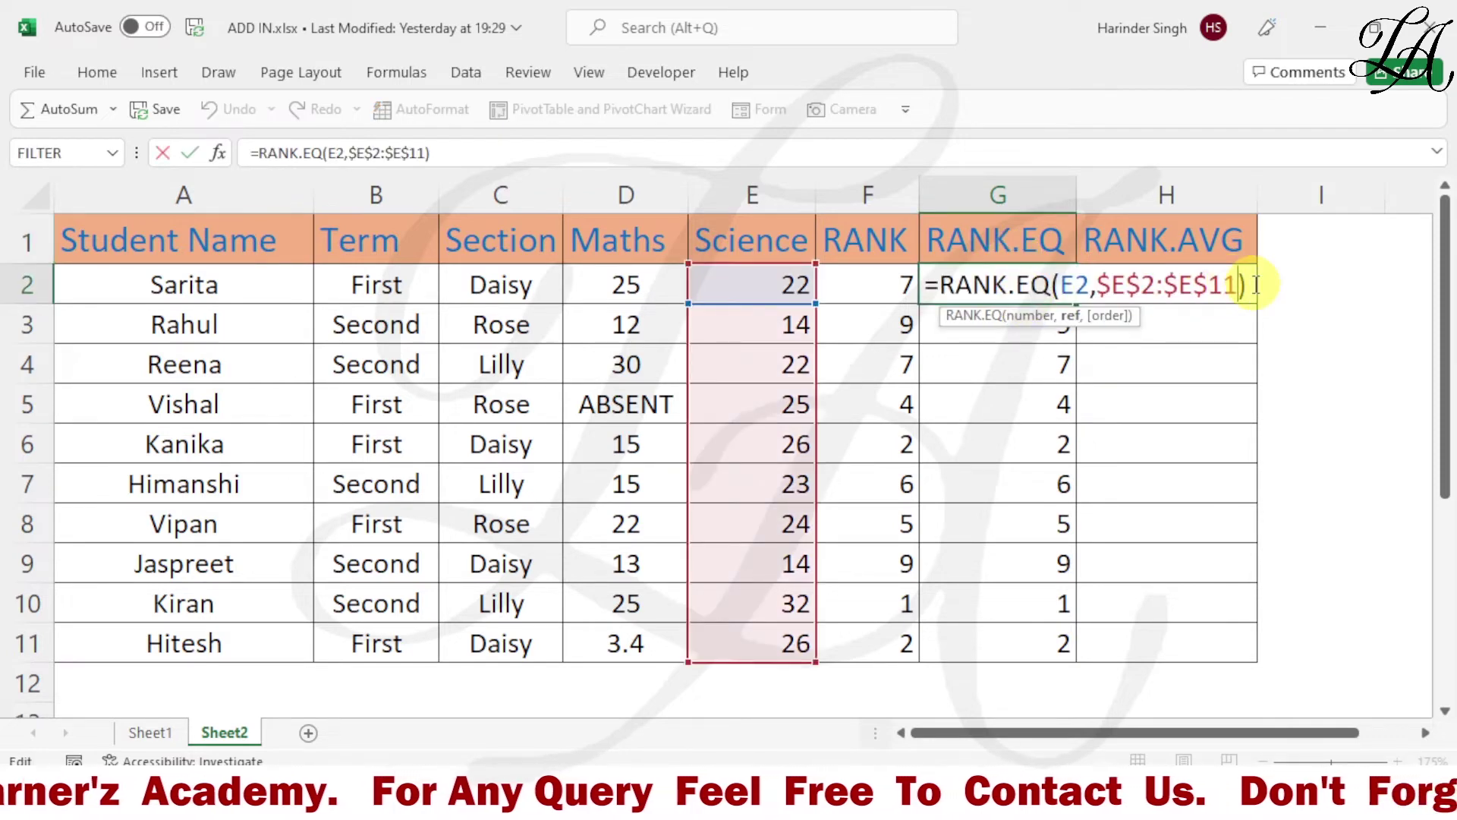
{"action": "type", "text": ","}
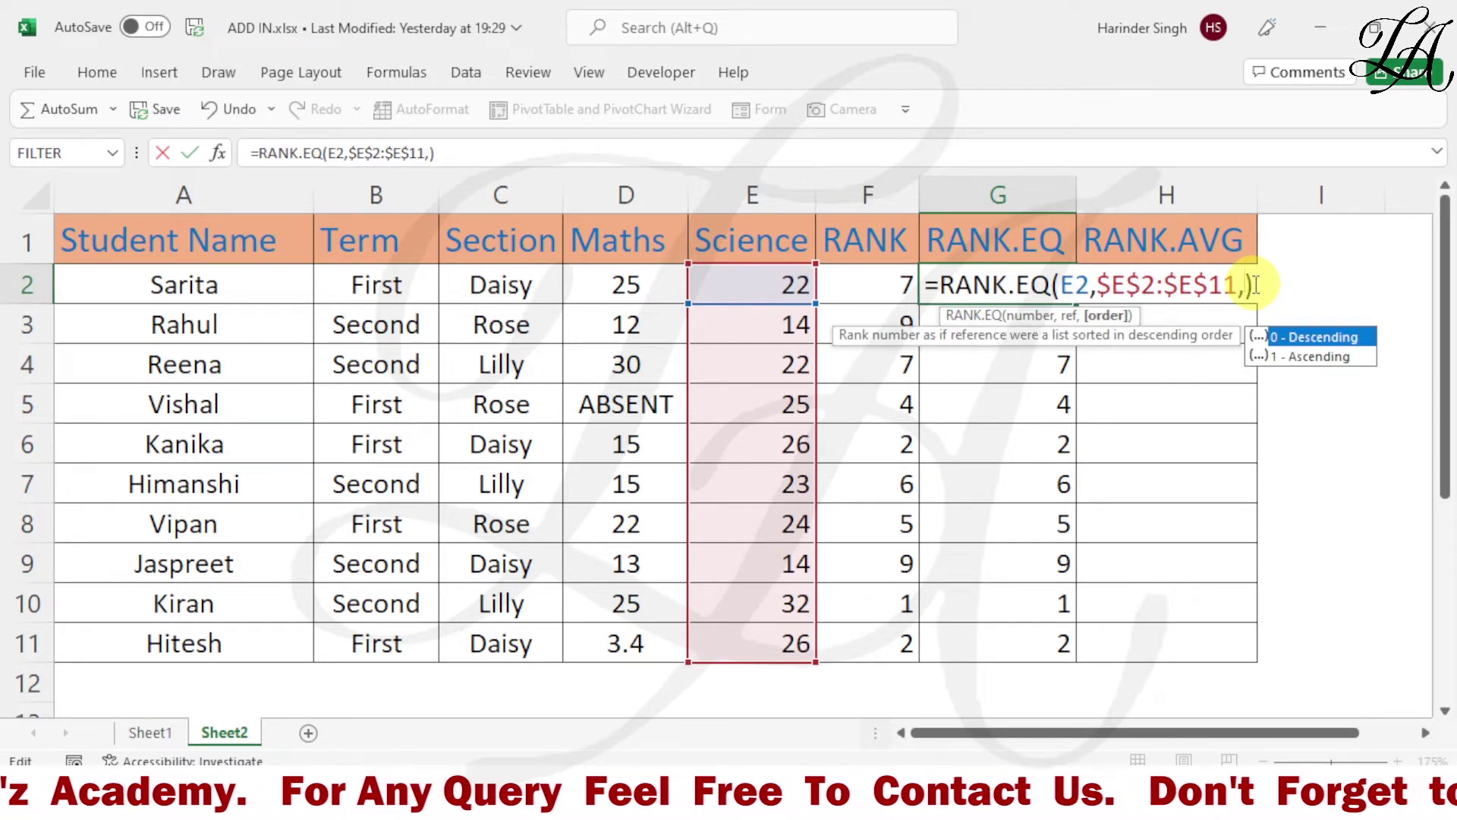
{"action": "double_click", "coordinate": [1306, 357]}
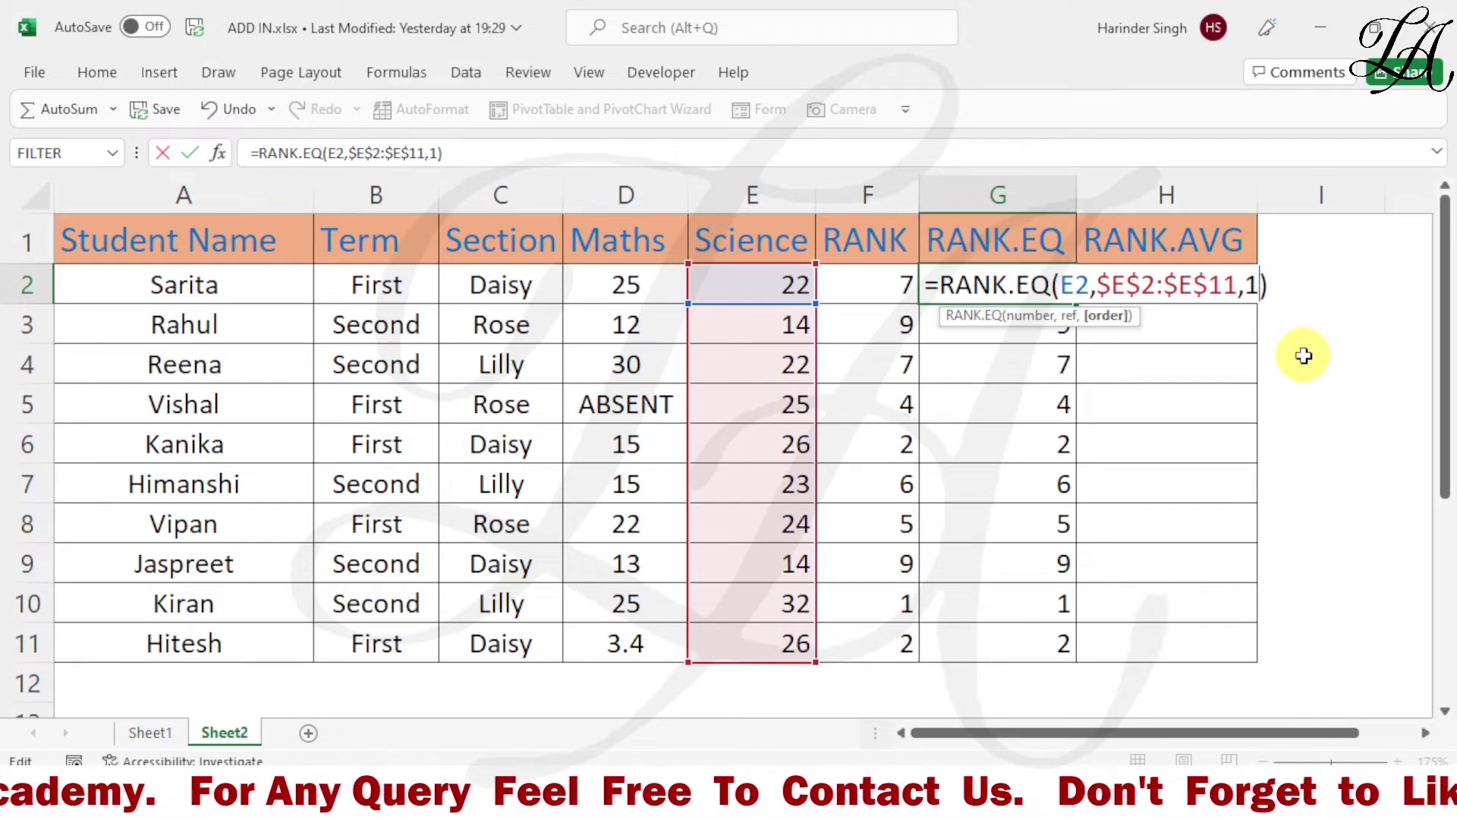
{"action": "key", "text": "Return"}
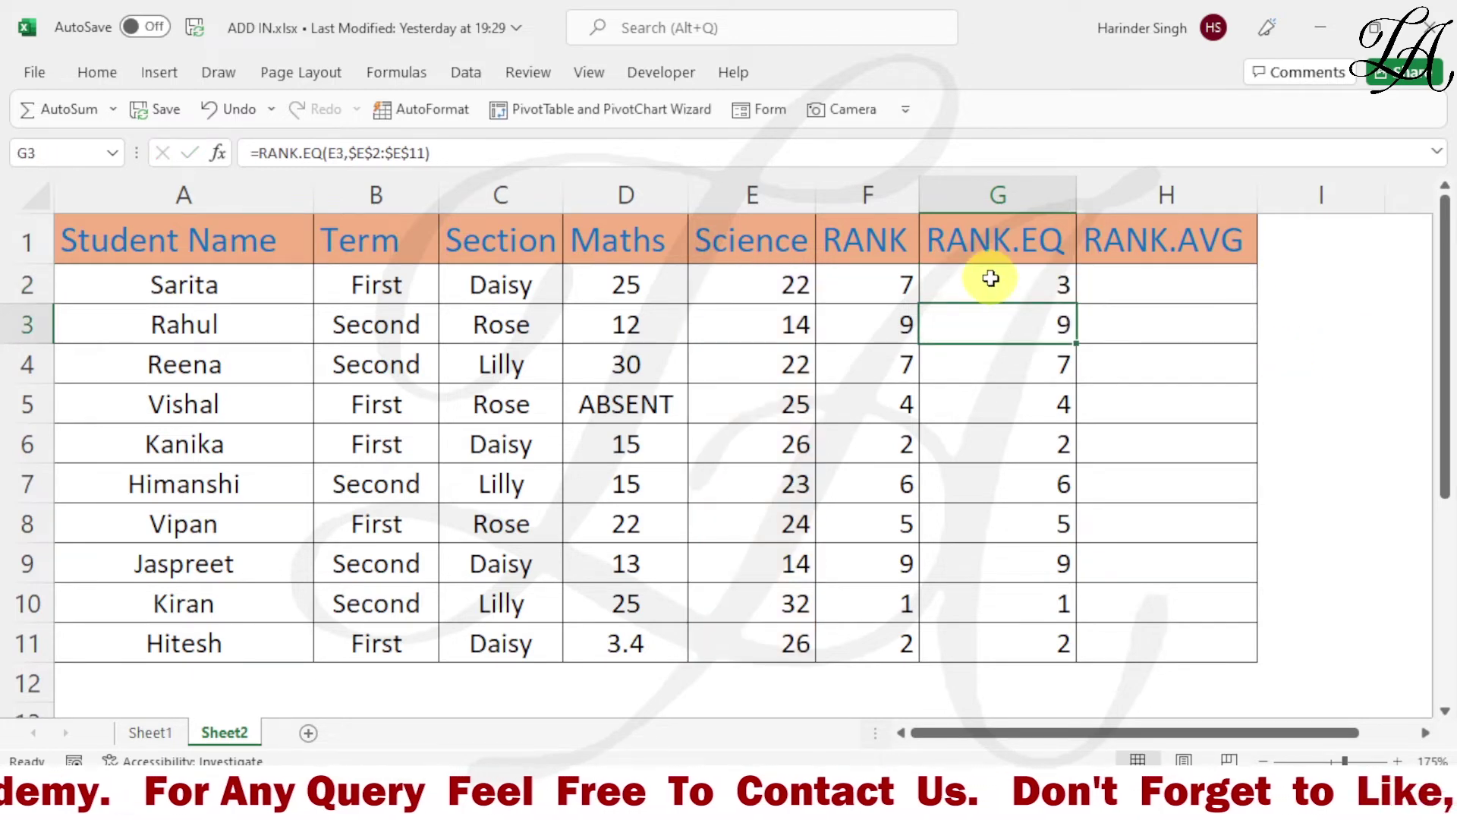
{"action": "left_click", "coordinate": [1001, 287]}
{"action": "left_click_drag", "start_coordinate": [1076, 303], "coordinate": [1057, 649]}
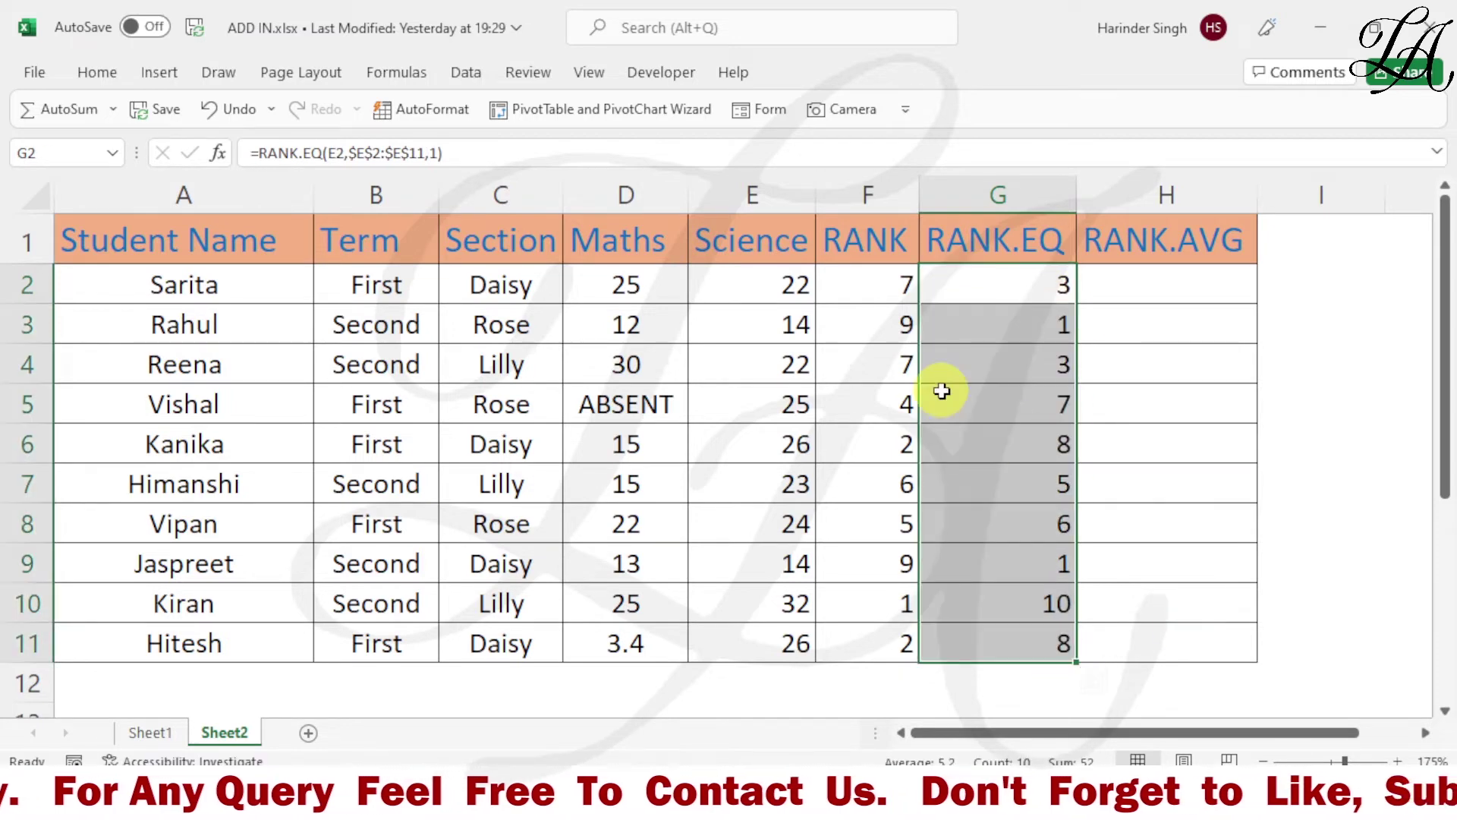
{"action": "left_click", "coordinate": [1001, 326]}
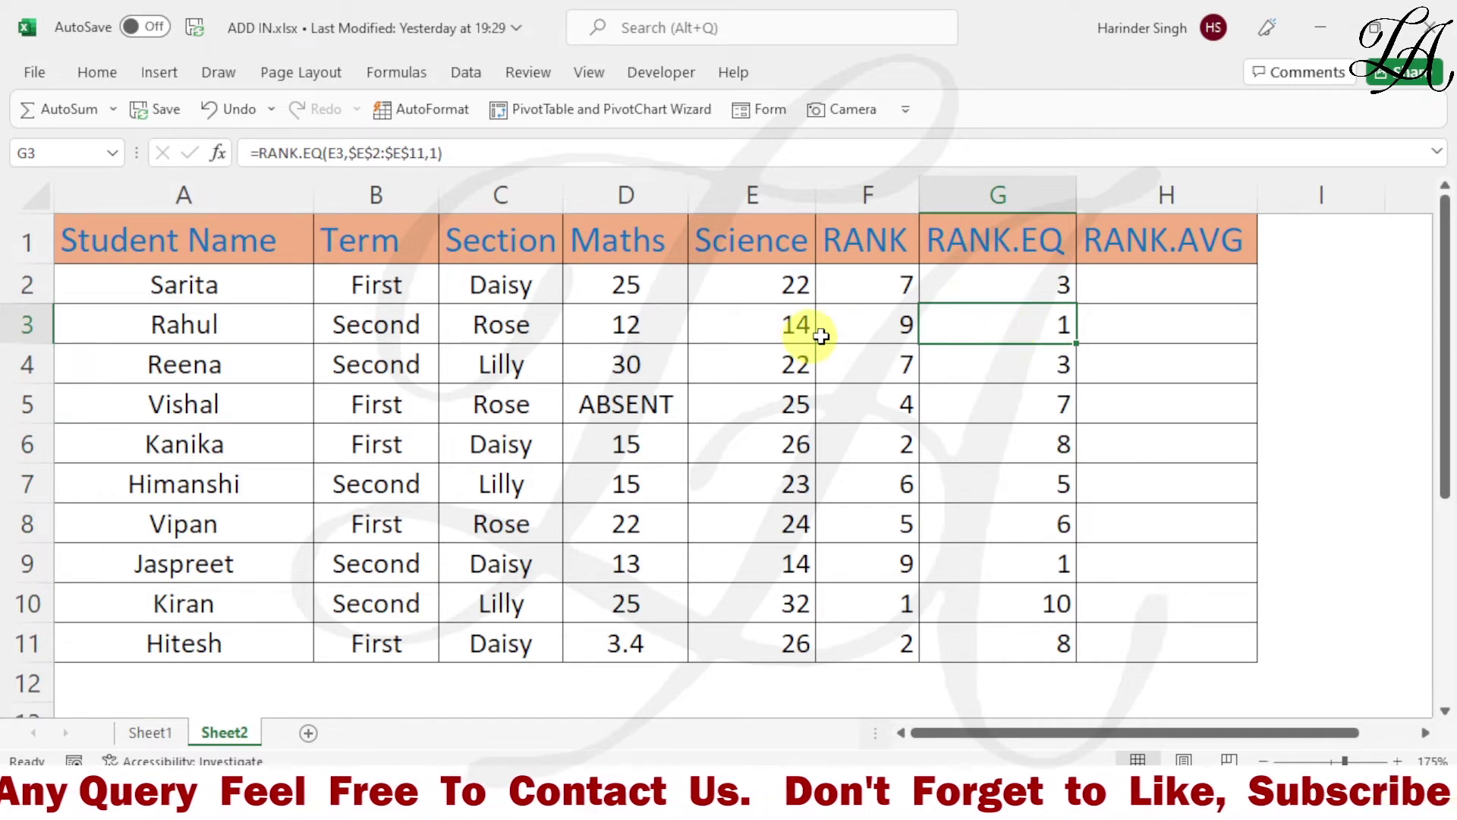
{"action": "left_click", "coordinate": [770, 332]}
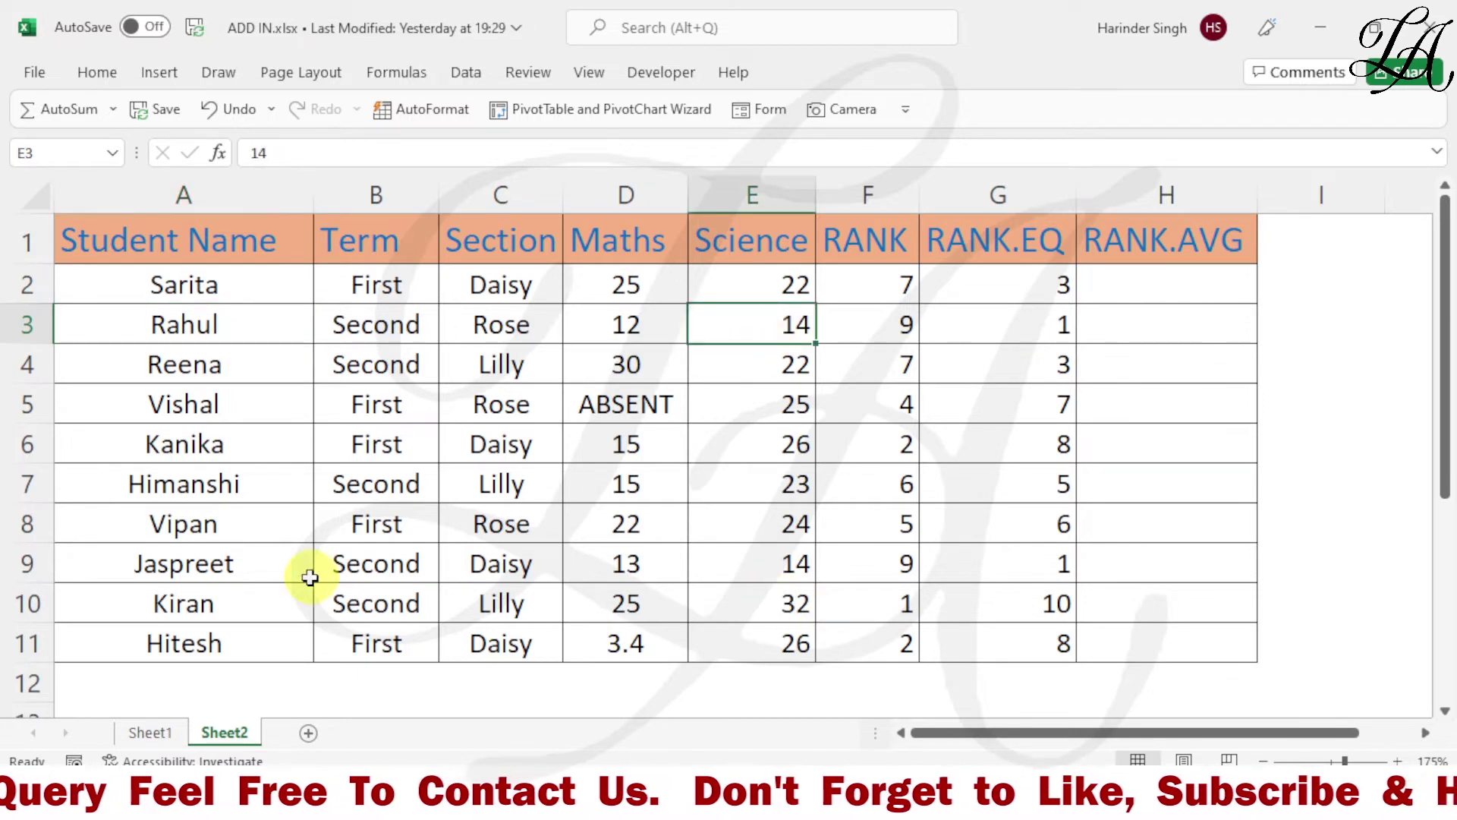
{"action": "left_click", "coordinate": [229, 576]}
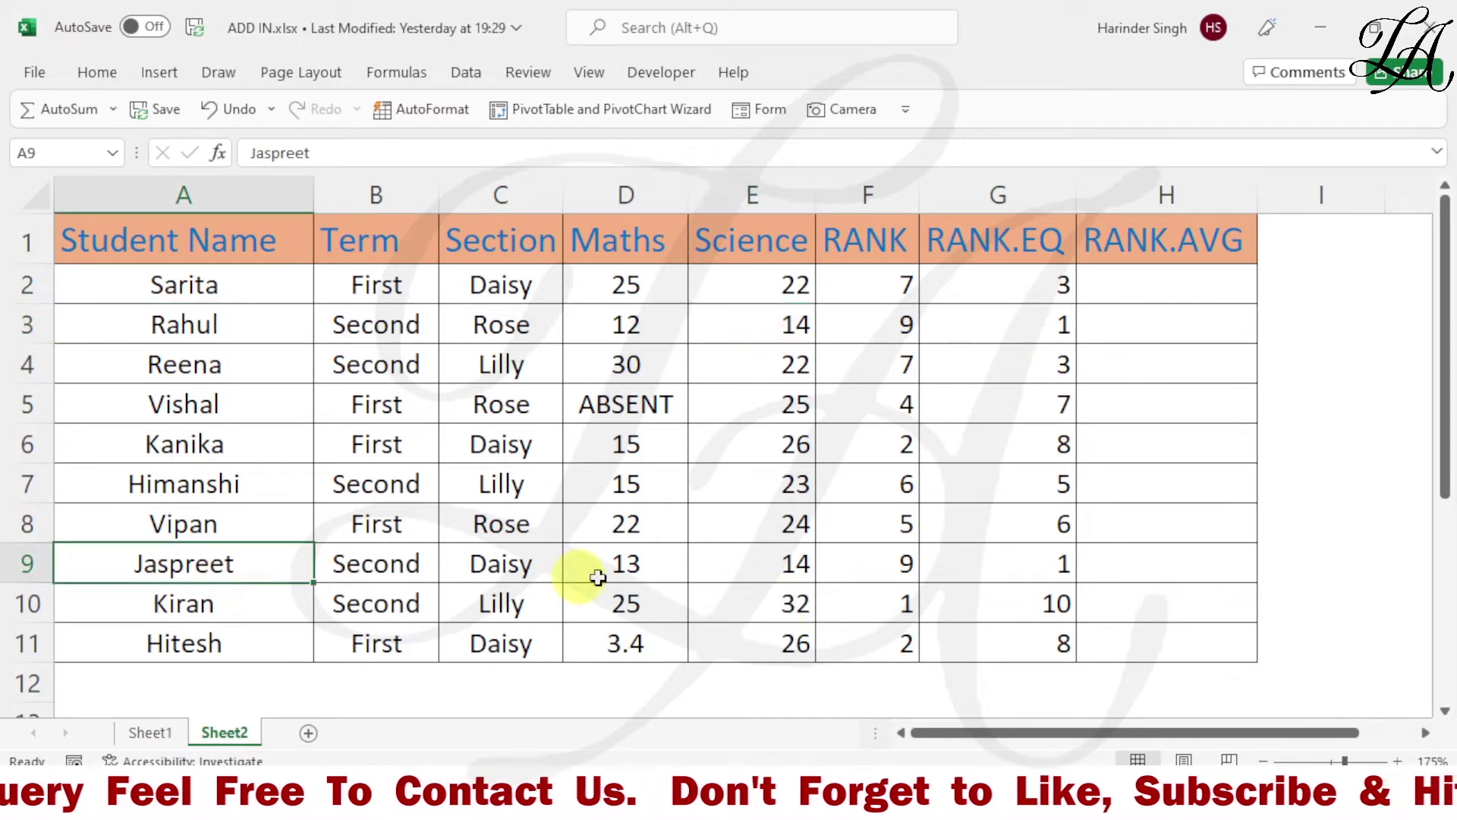
{"action": "left_click", "coordinate": [773, 569]}
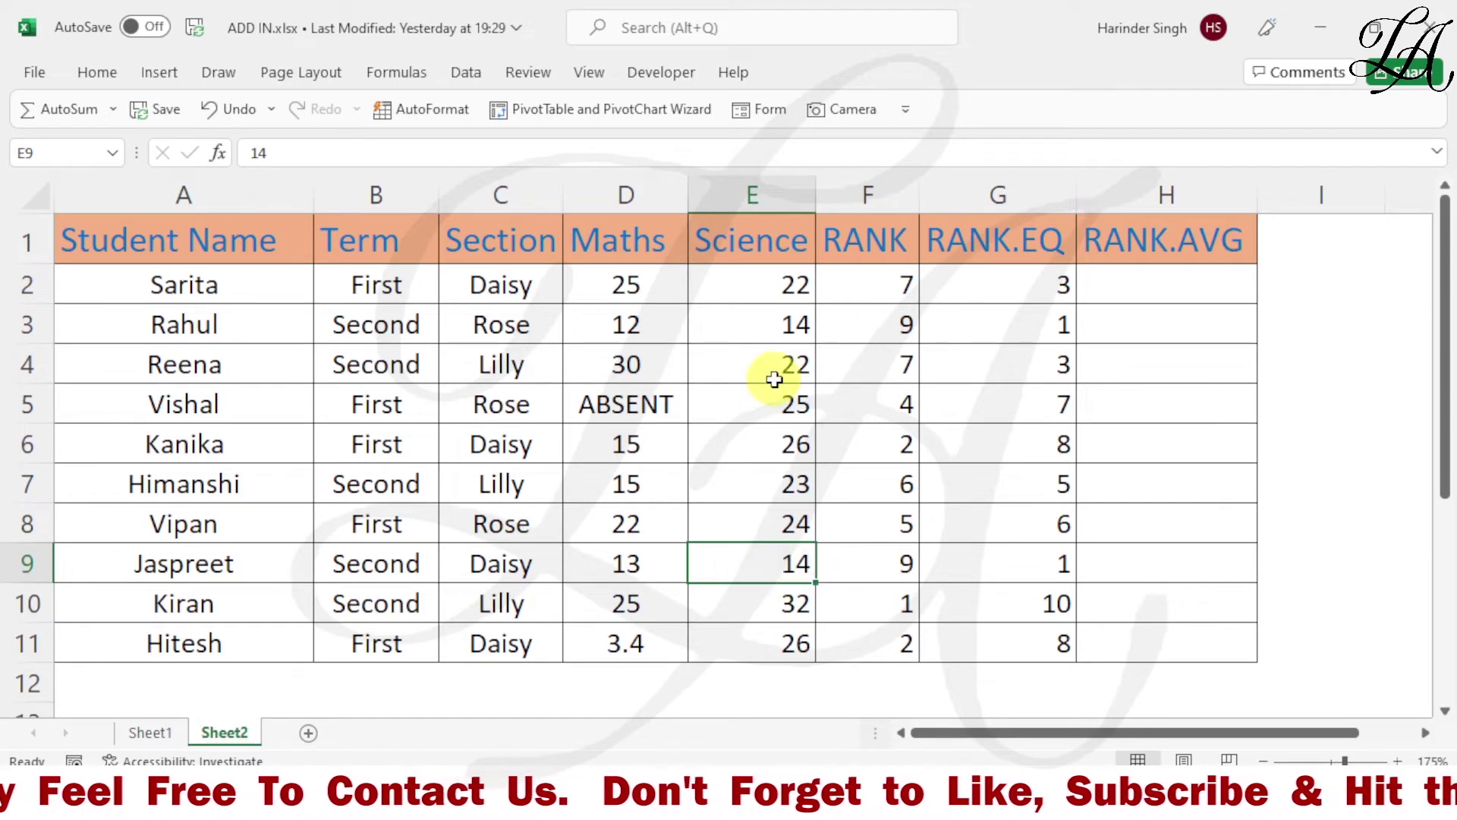
{"action": "left_click", "coordinate": [1050, 325]}
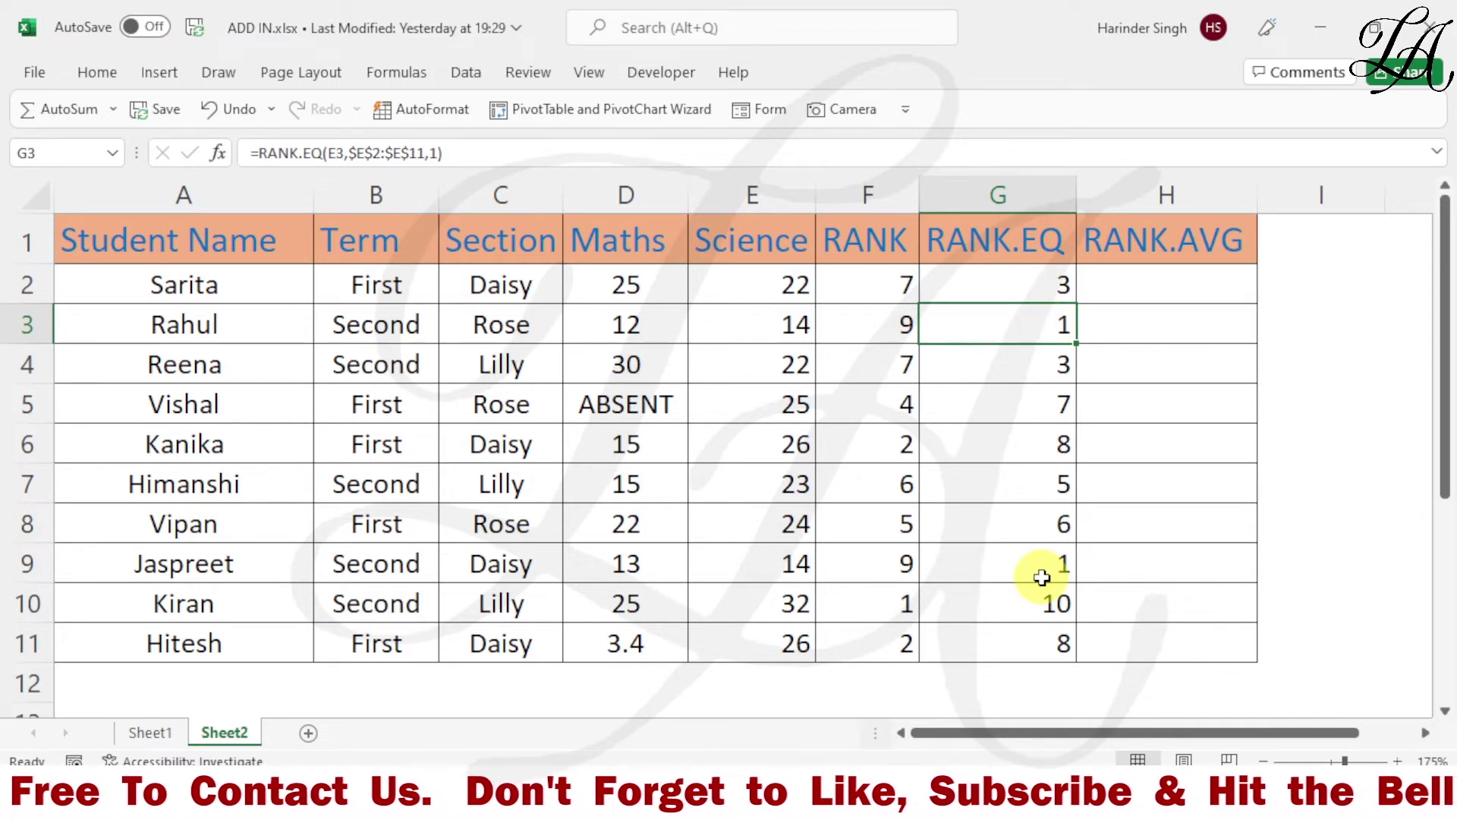
{"action": "left_click", "coordinate": [1042, 577]}
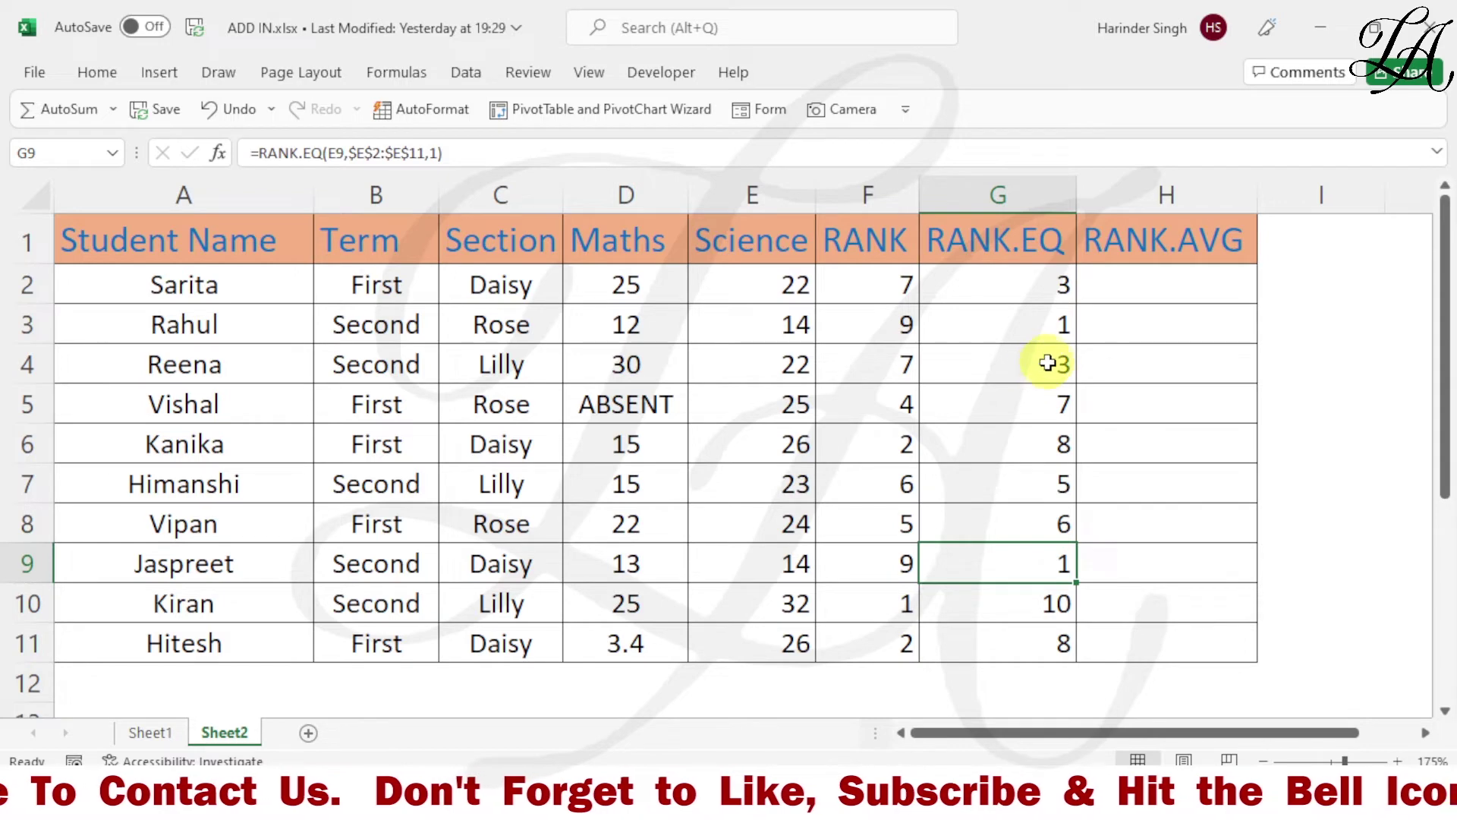
{"action": "left_click", "coordinate": [789, 371]}
{"action": "left_click", "coordinate": [794, 285]}
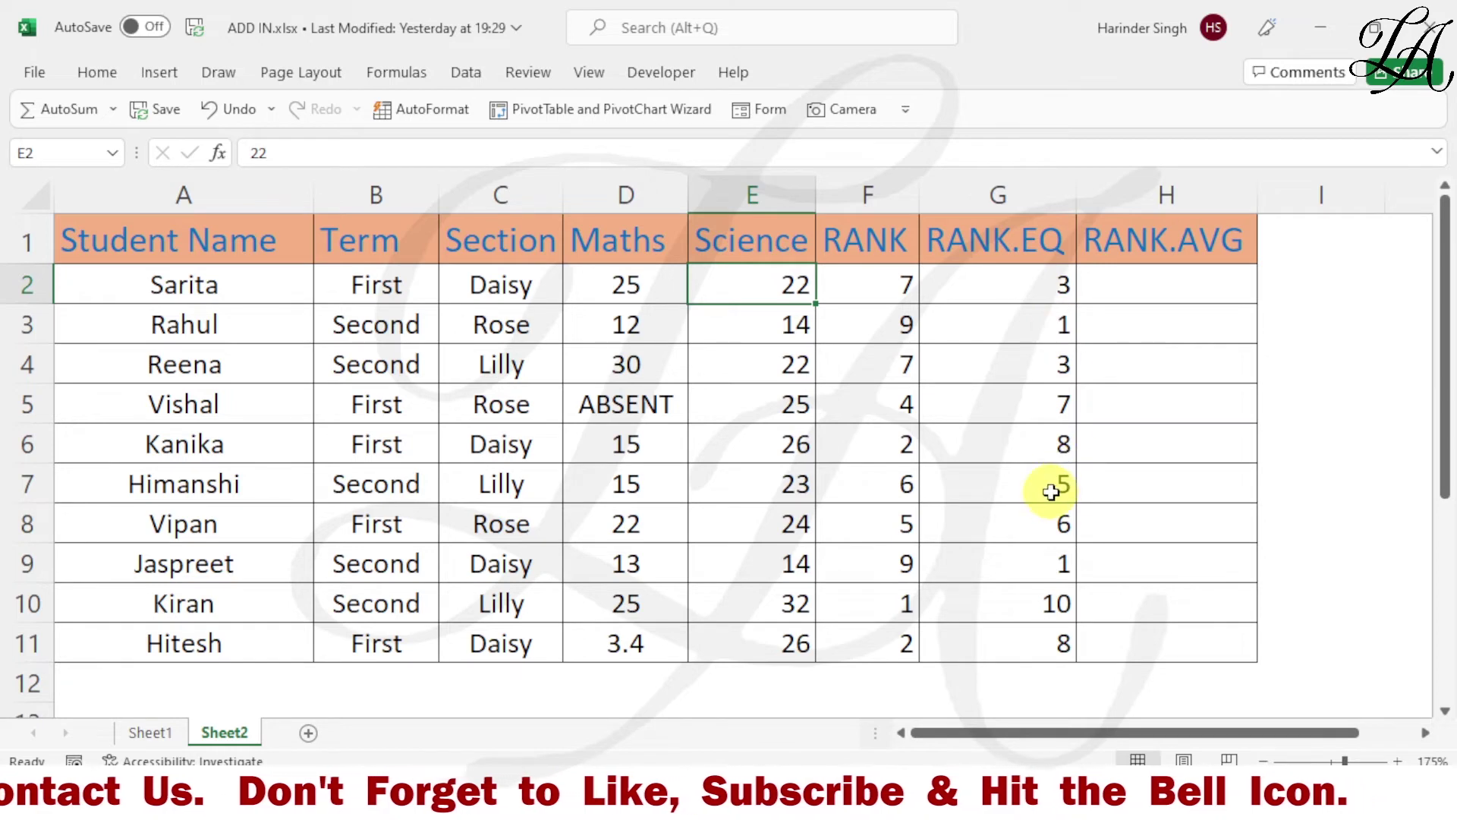
{"action": "left_click", "coordinate": [771, 488]}
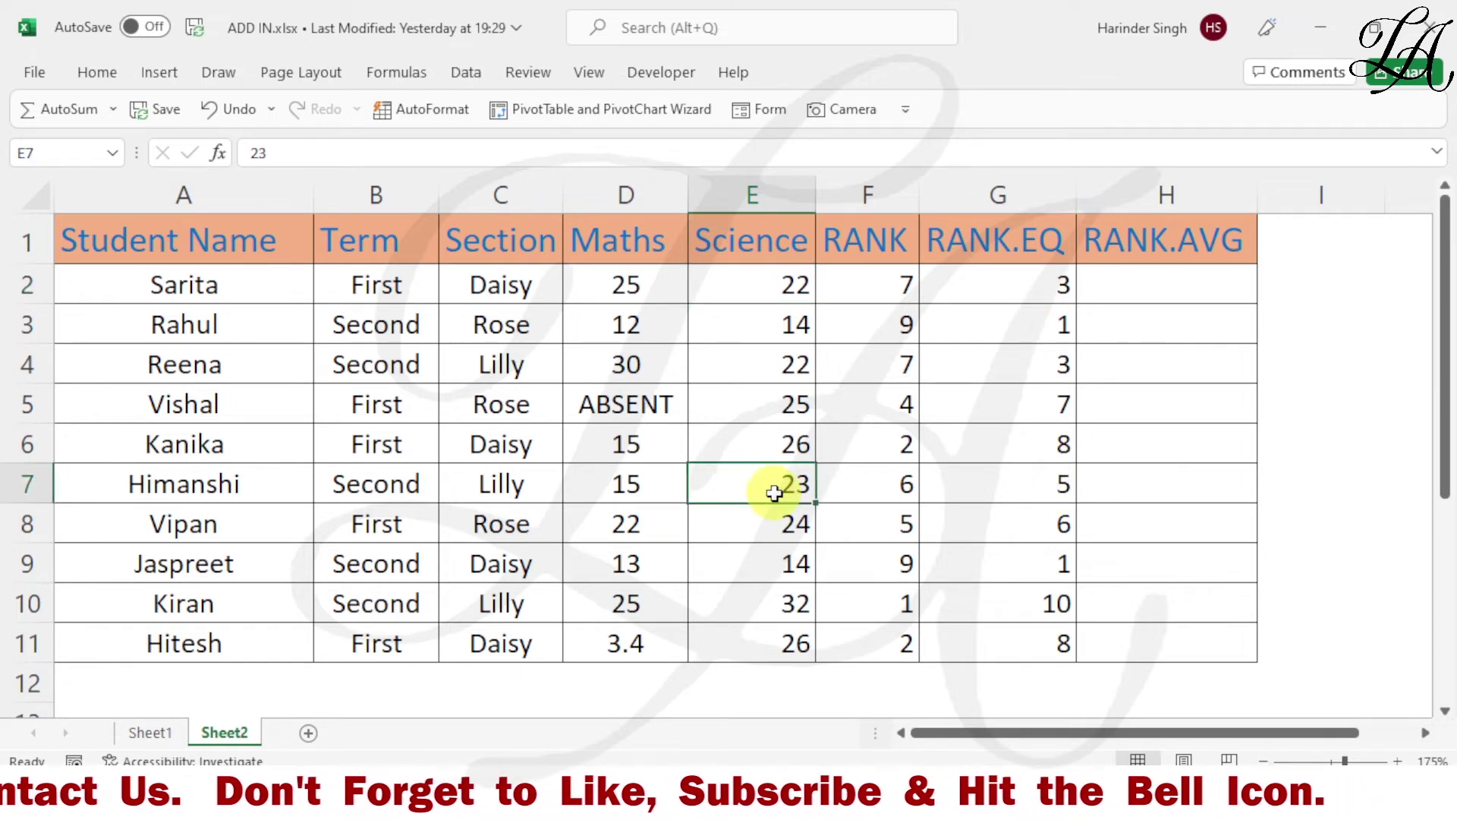
{"action": "left_click", "coordinate": [1036, 494]}
{"action": "left_click", "coordinate": [1040, 524]}
{"action": "left_click", "coordinate": [1051, 402]}
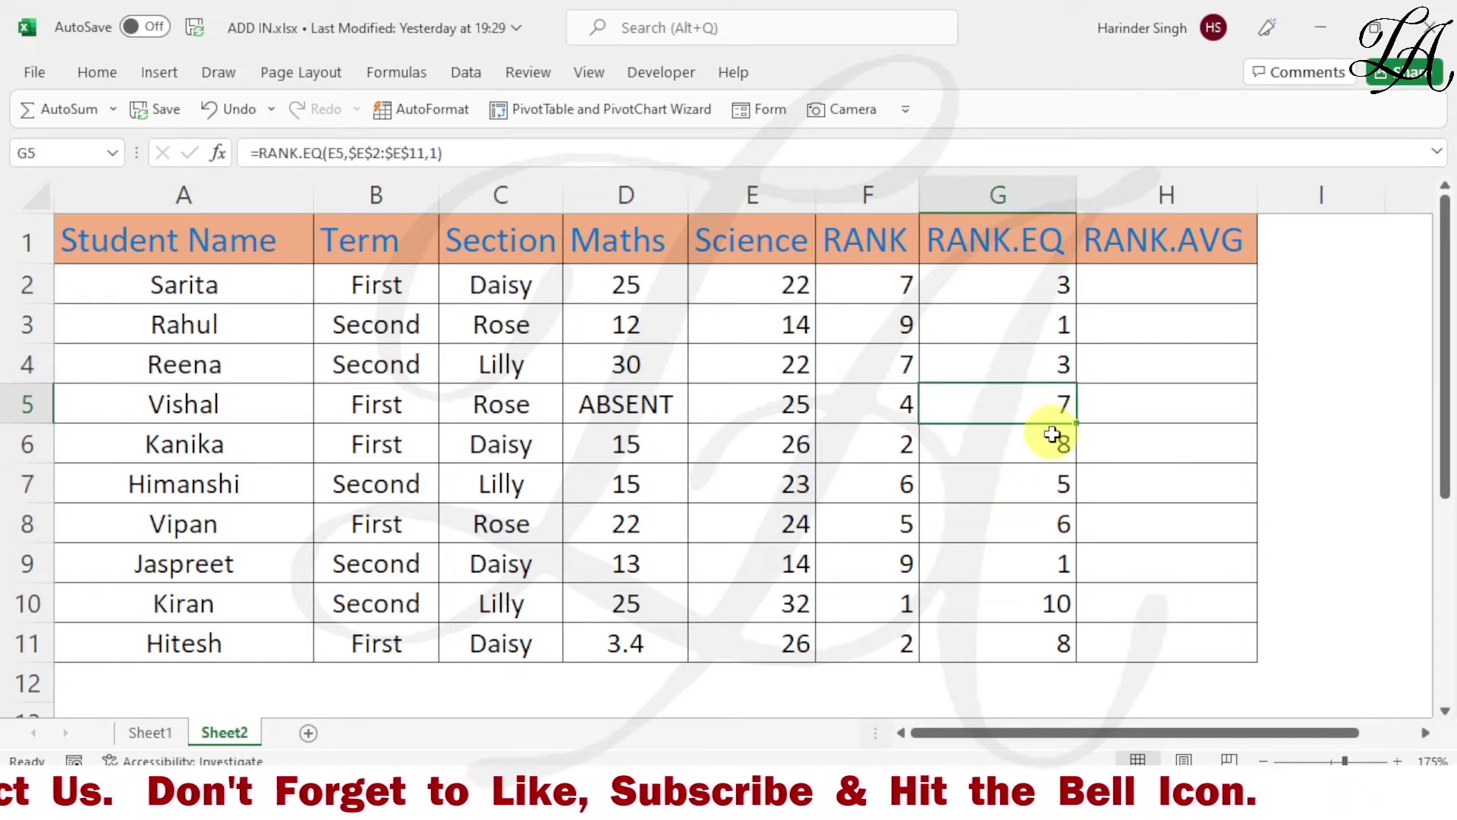
{"action": "left_click", "coordinate": [1049, 448]}
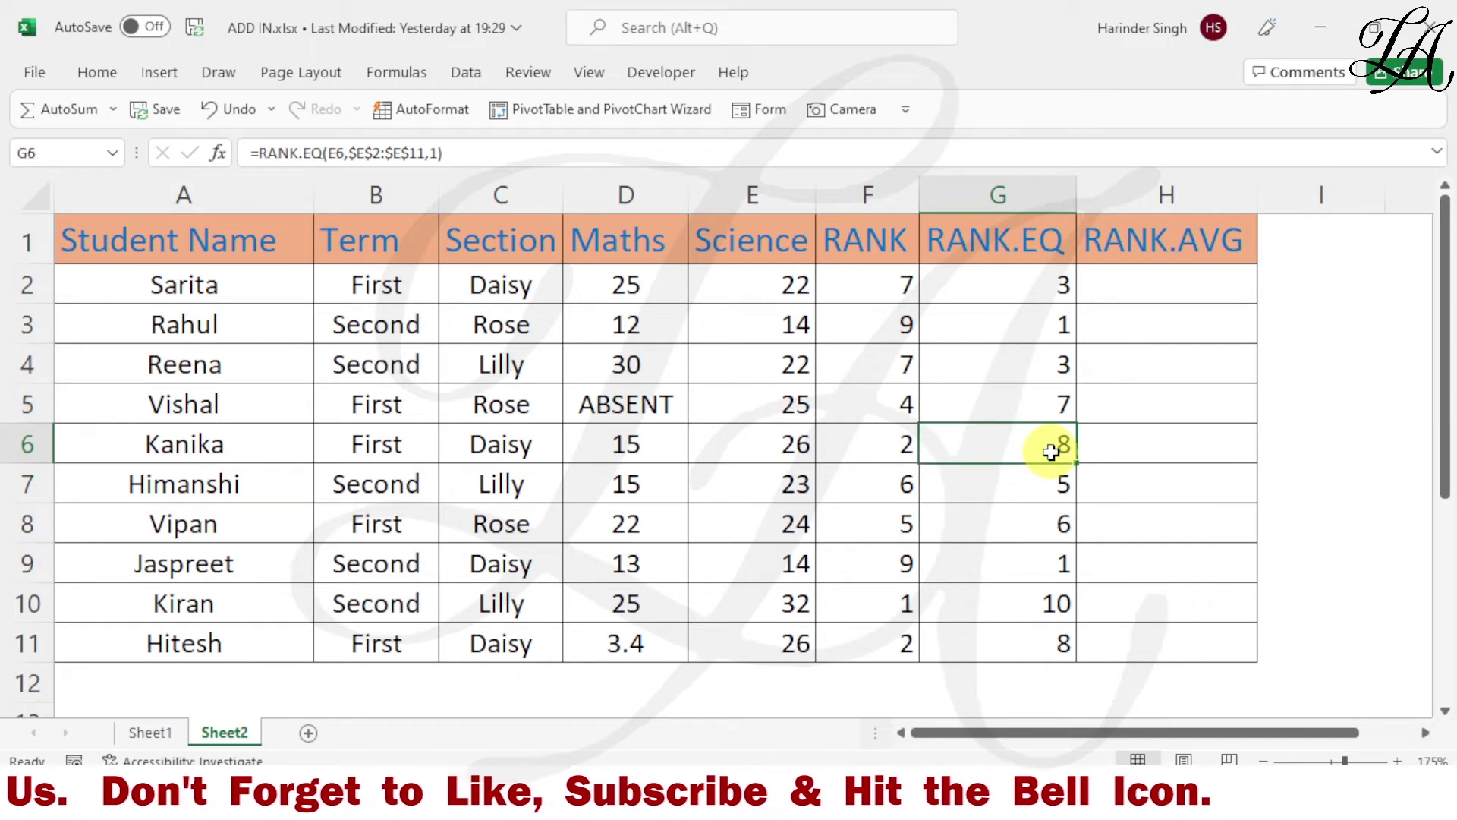
{"action": "left_click", "coordinate": [743, 453]}
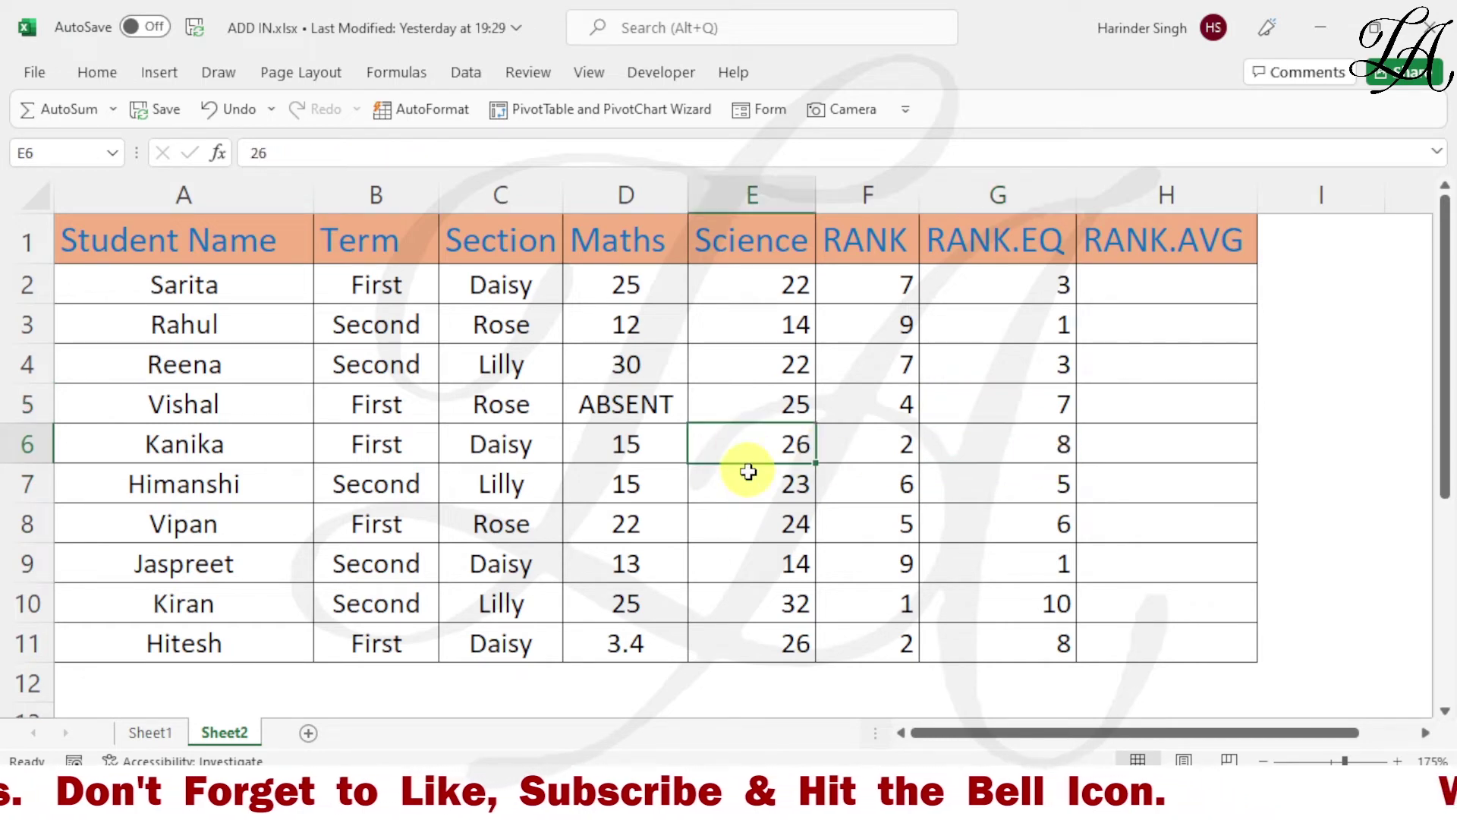
{"action": "left_click", "coordinate": [769, 657]}
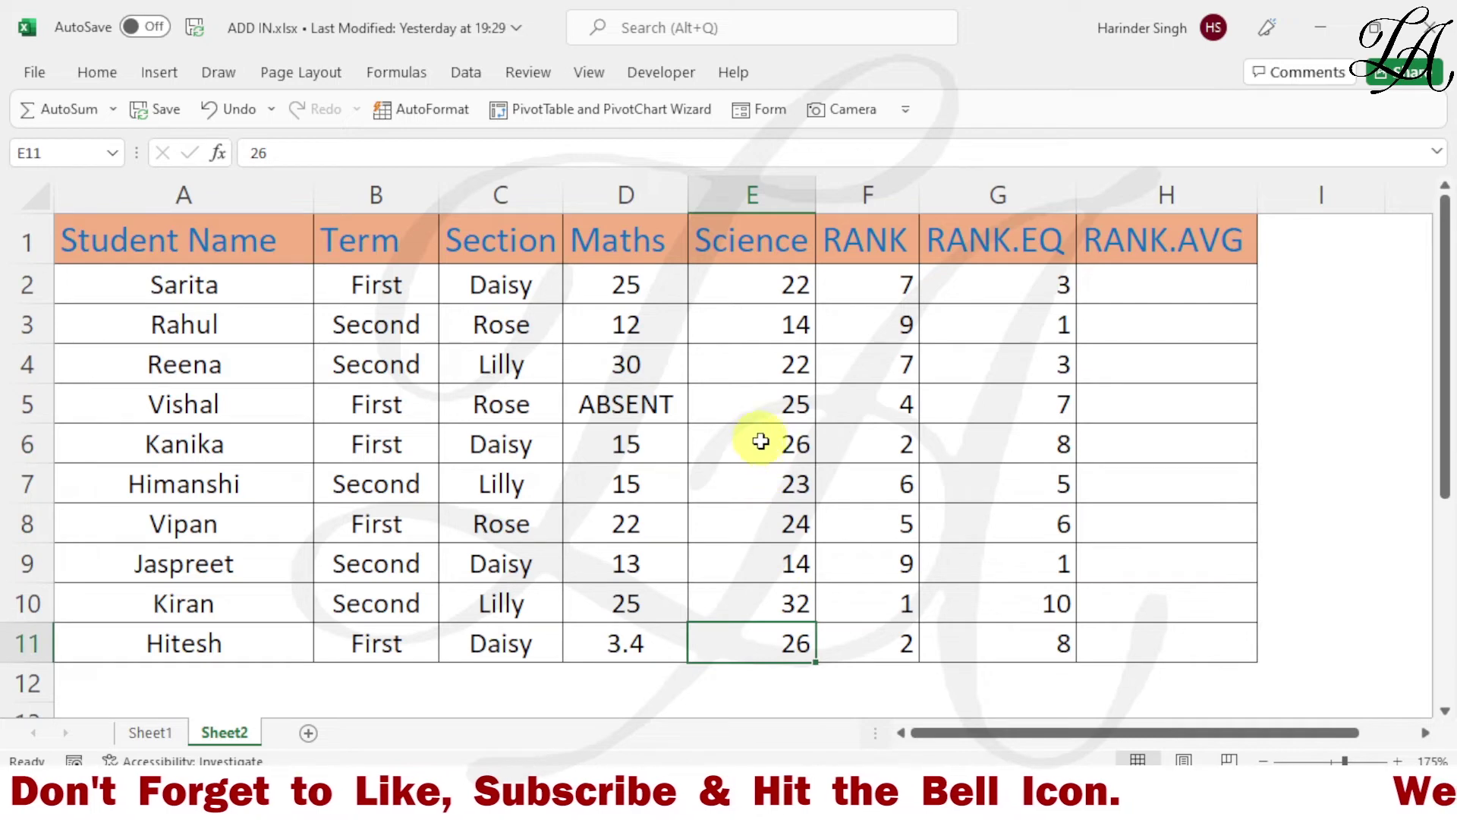
{"action": "left_click", "coordinate": [758, 446]}
{"action": "left_click", "coordinate": [792, 641]}
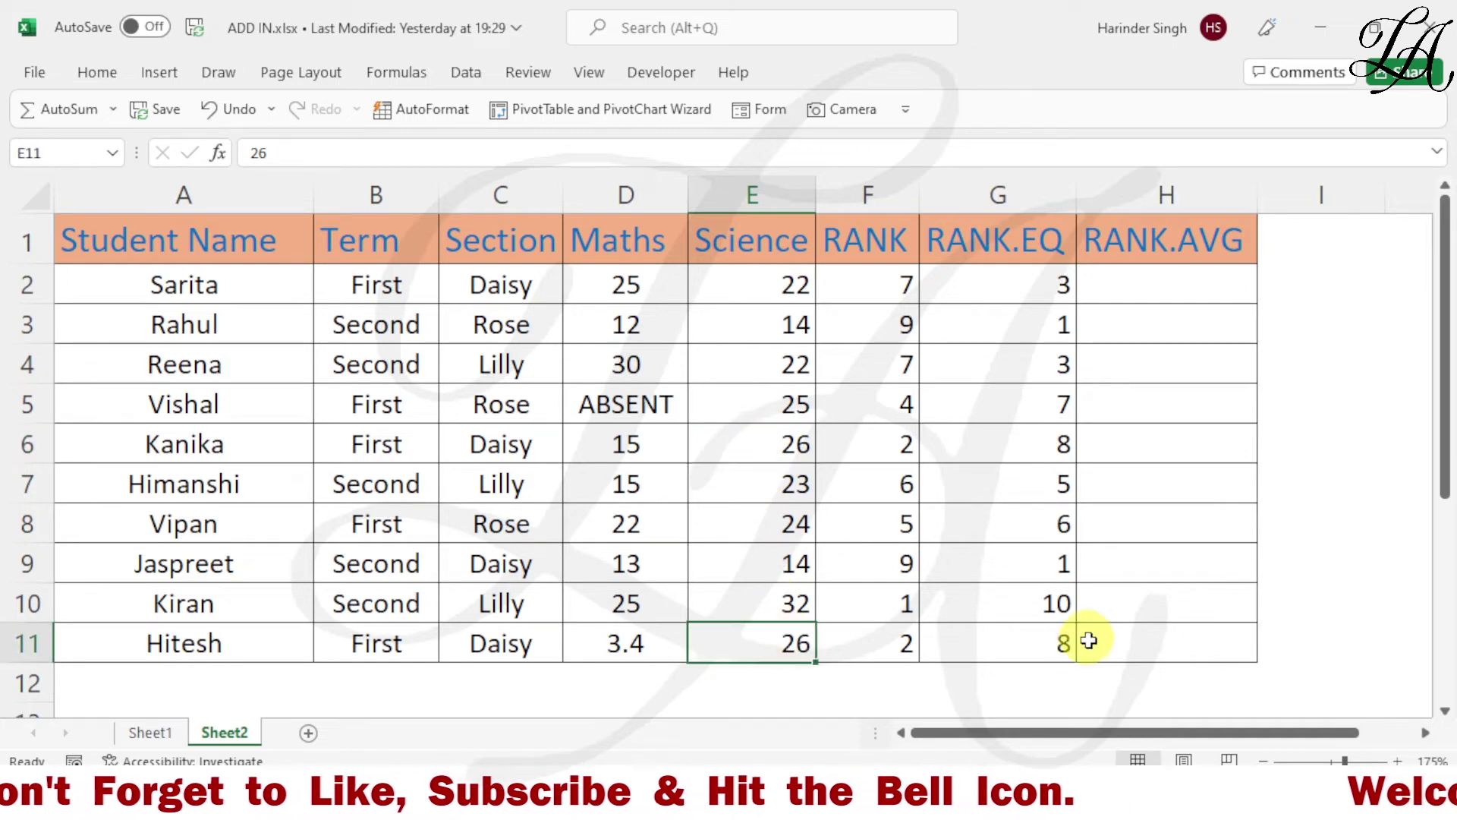
{"action": "left_click", "coordinate": [1053, 607]}
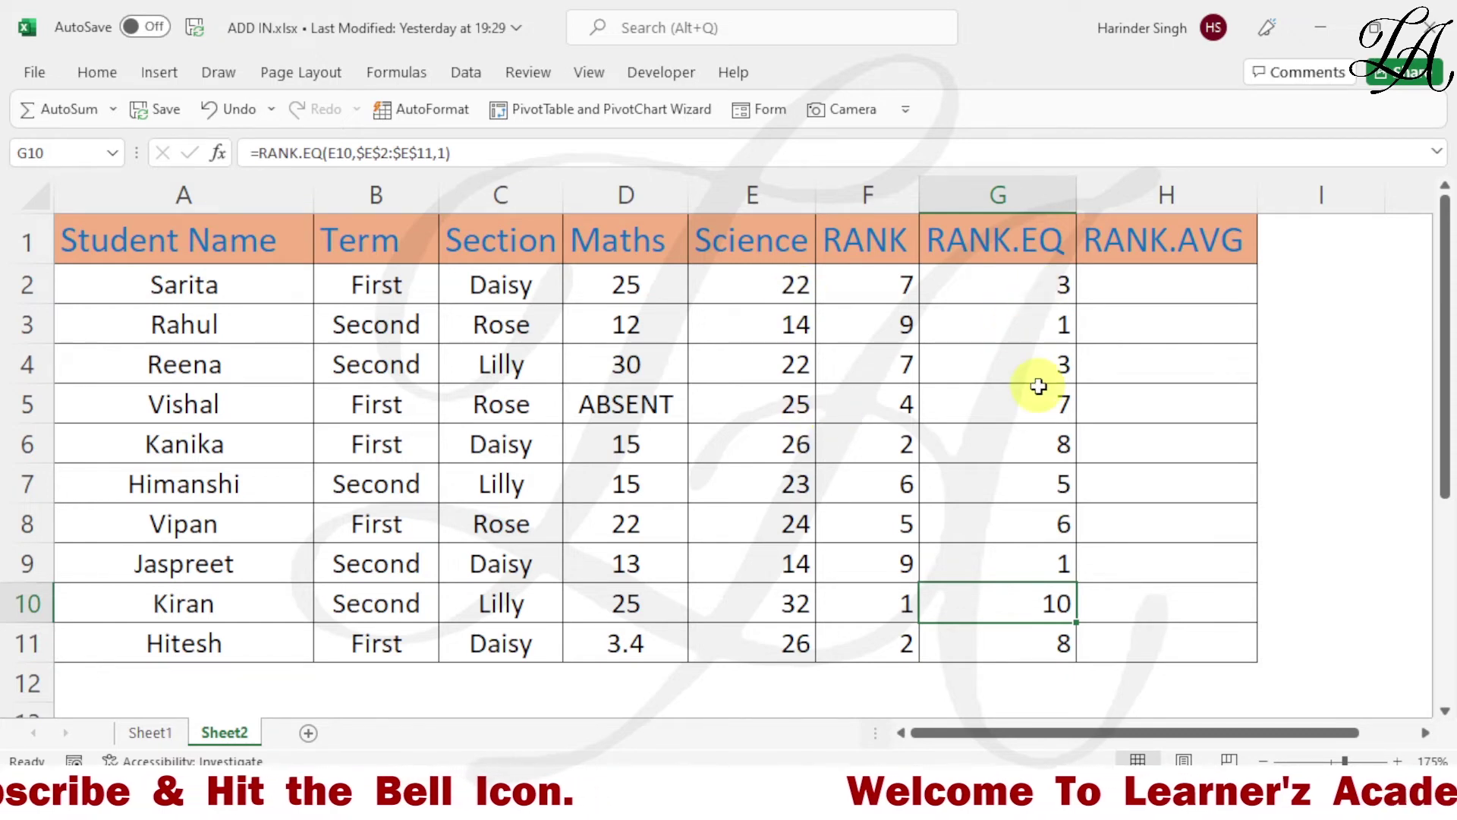
- Enter =RANK.AVG(E2,$E$2:$E$11) in H2, returning 7.5 for the tied 22s
{"action": "left_click", "coordinate": [1143, 289]}
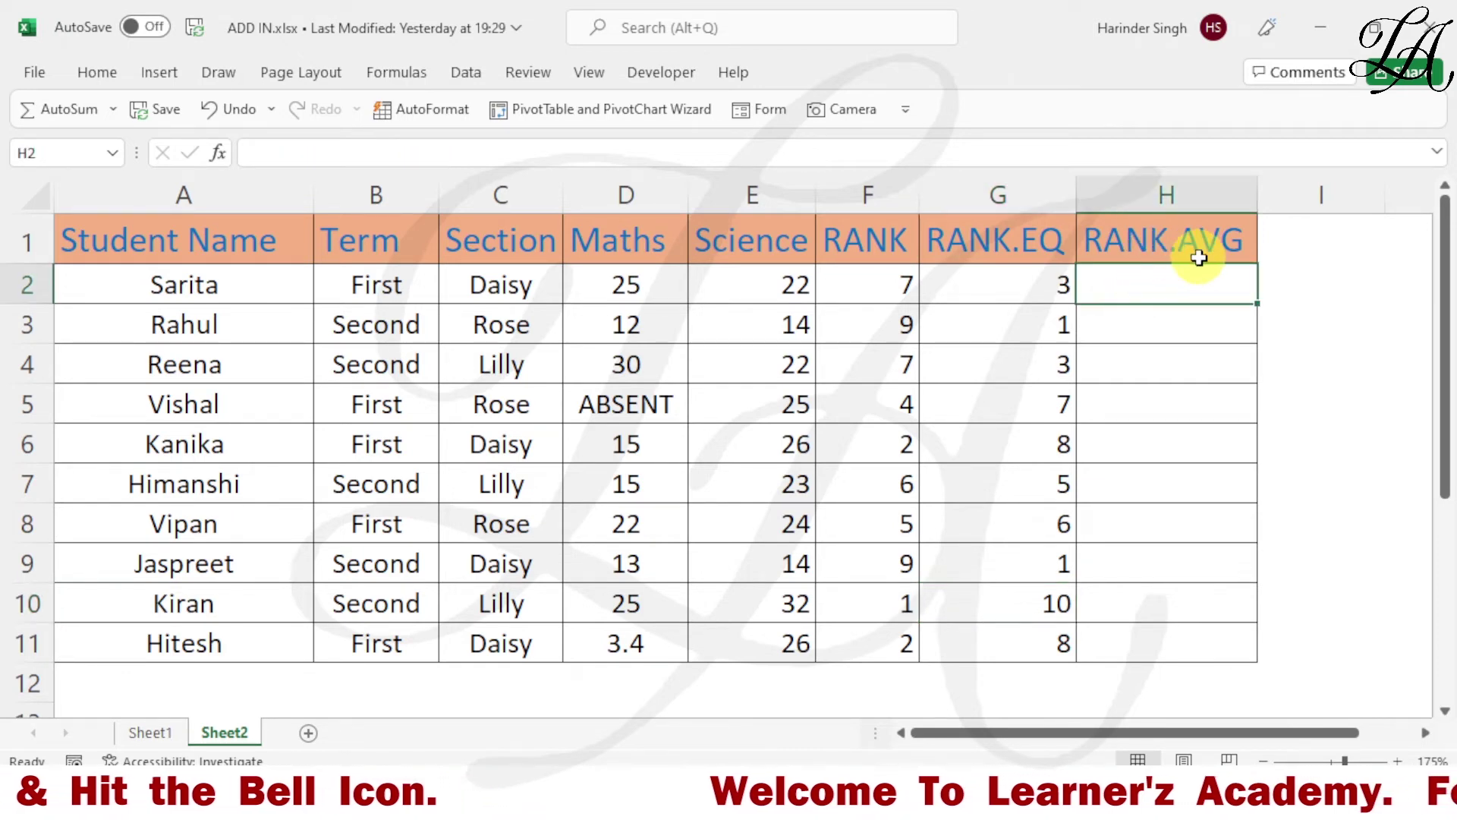
{"action": "left_click", "coordinate": [1177, 285]}
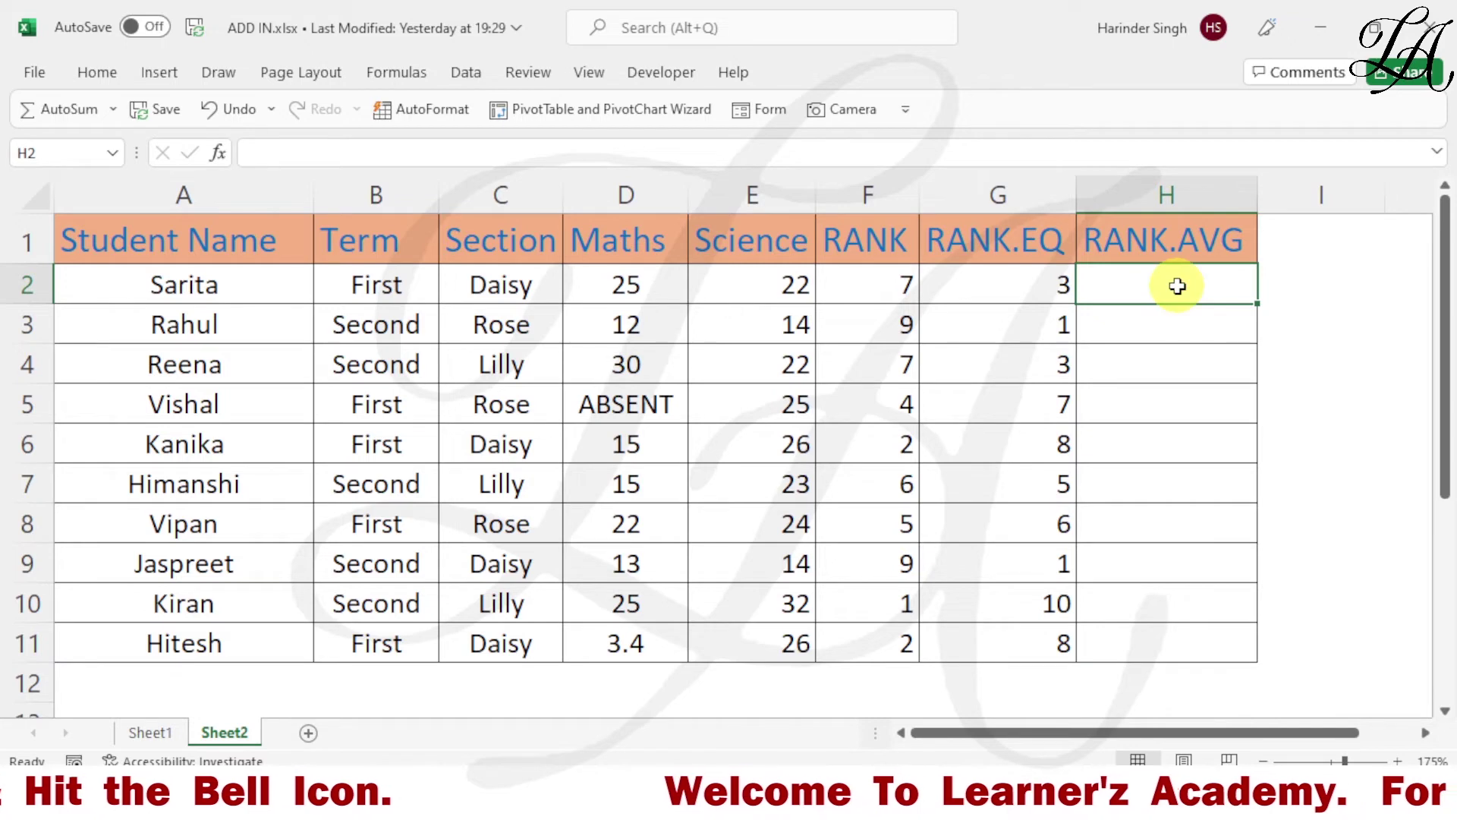
{"action": "type", "text": "="}
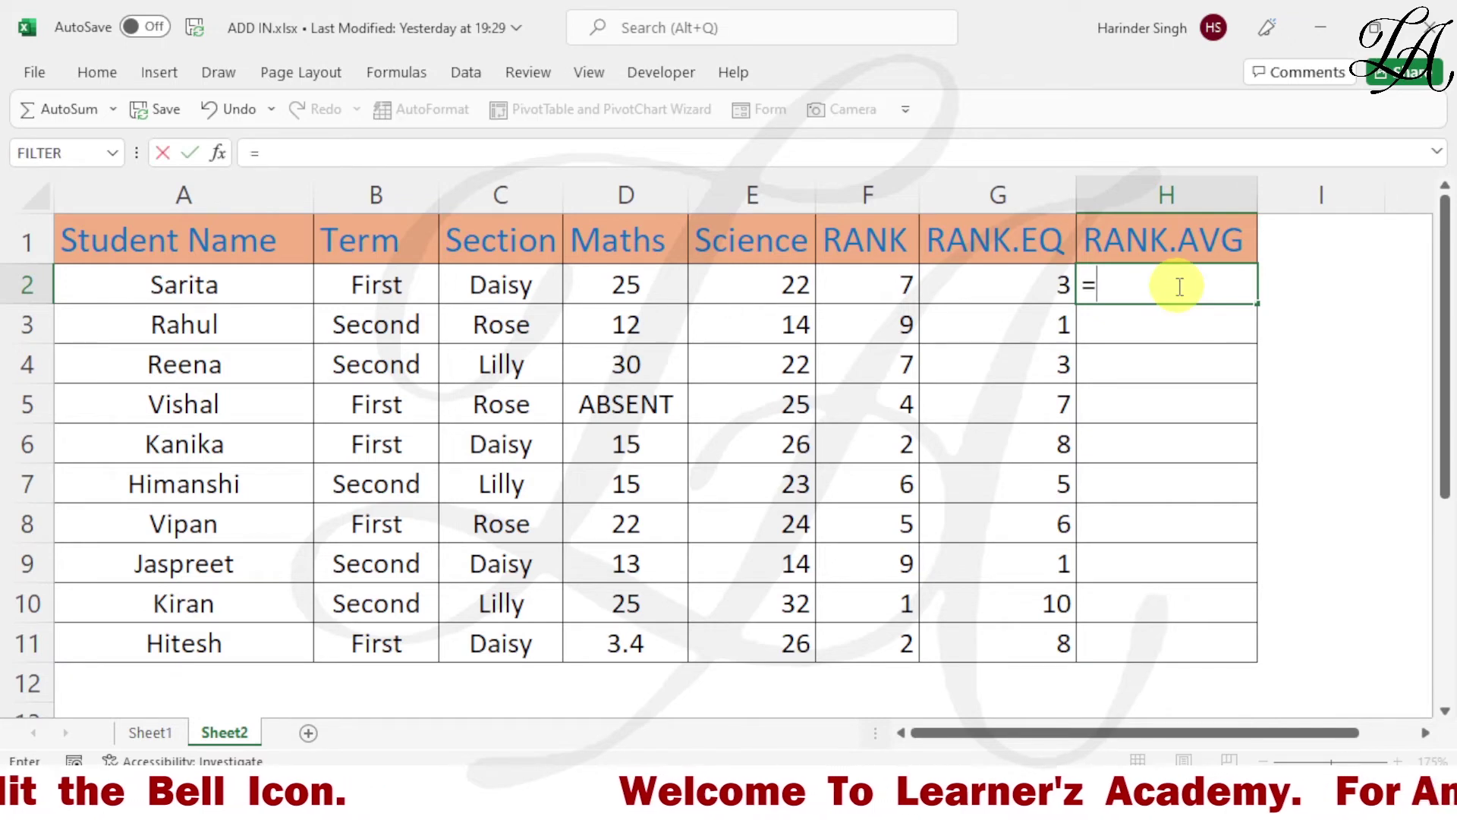
{"action": "type", "text": "RANK"}
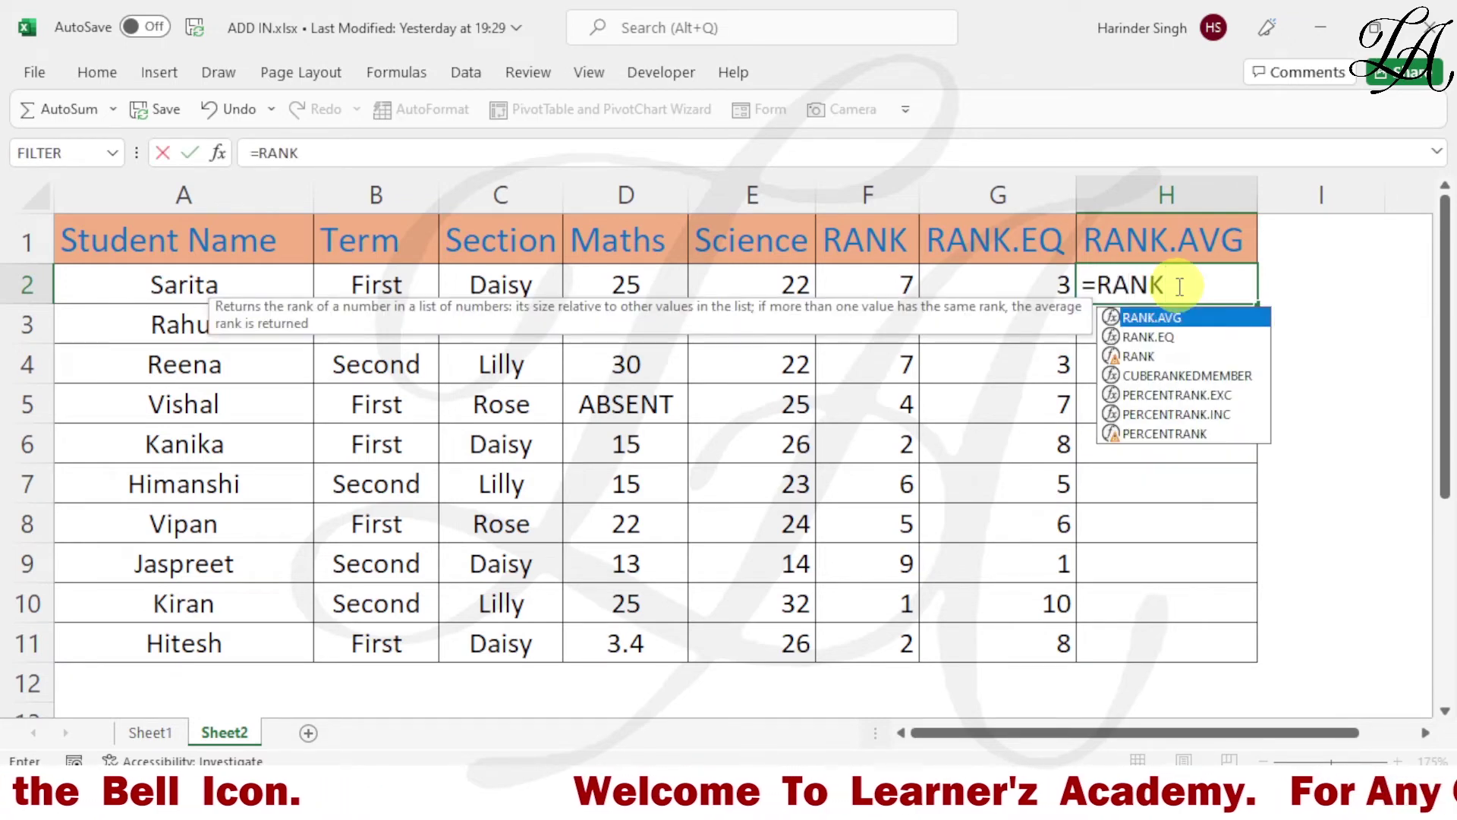
{"action": "type", "text": ".AVG"}
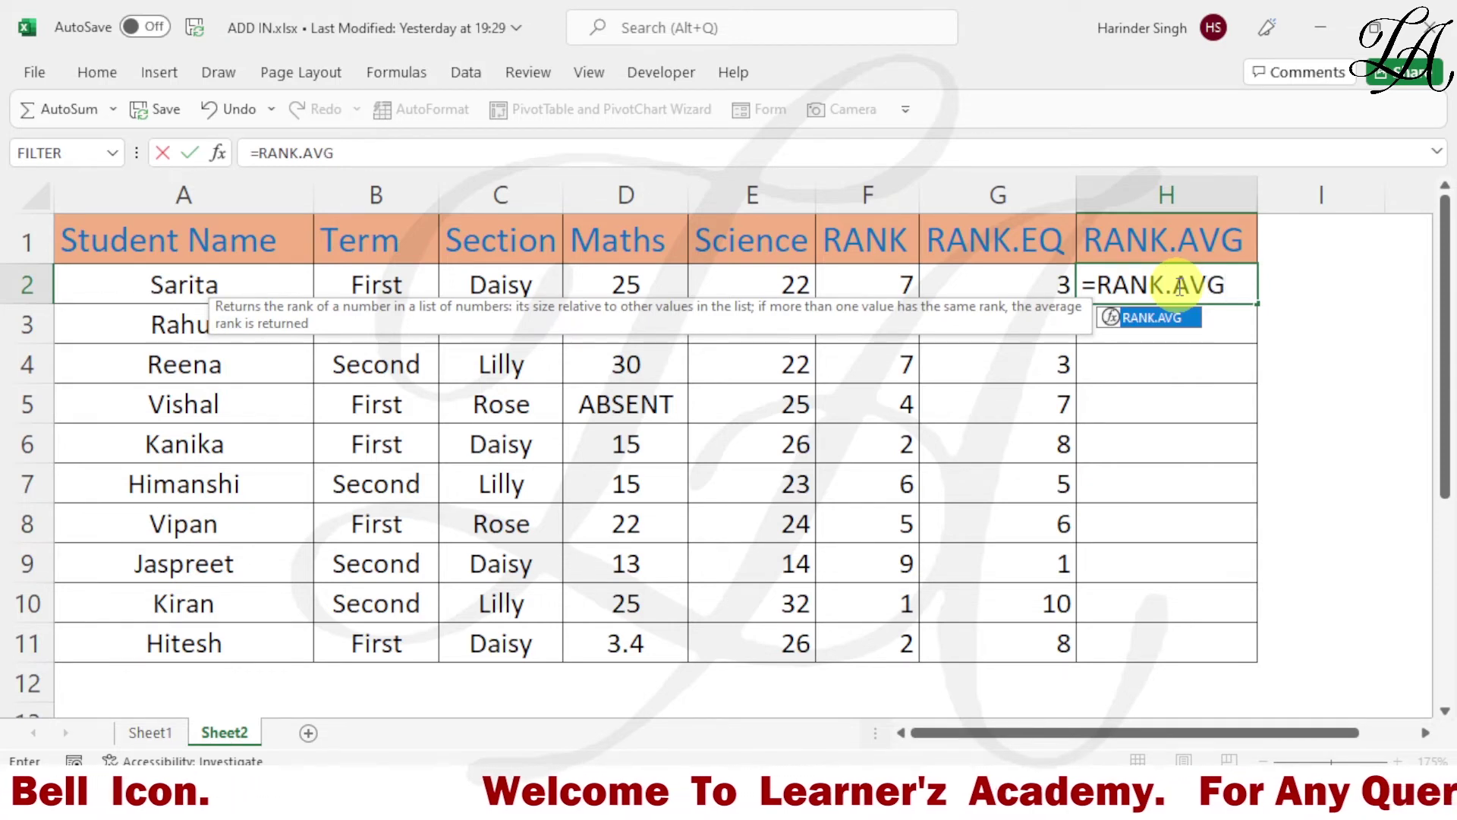
{"action": "type", "text": "("}
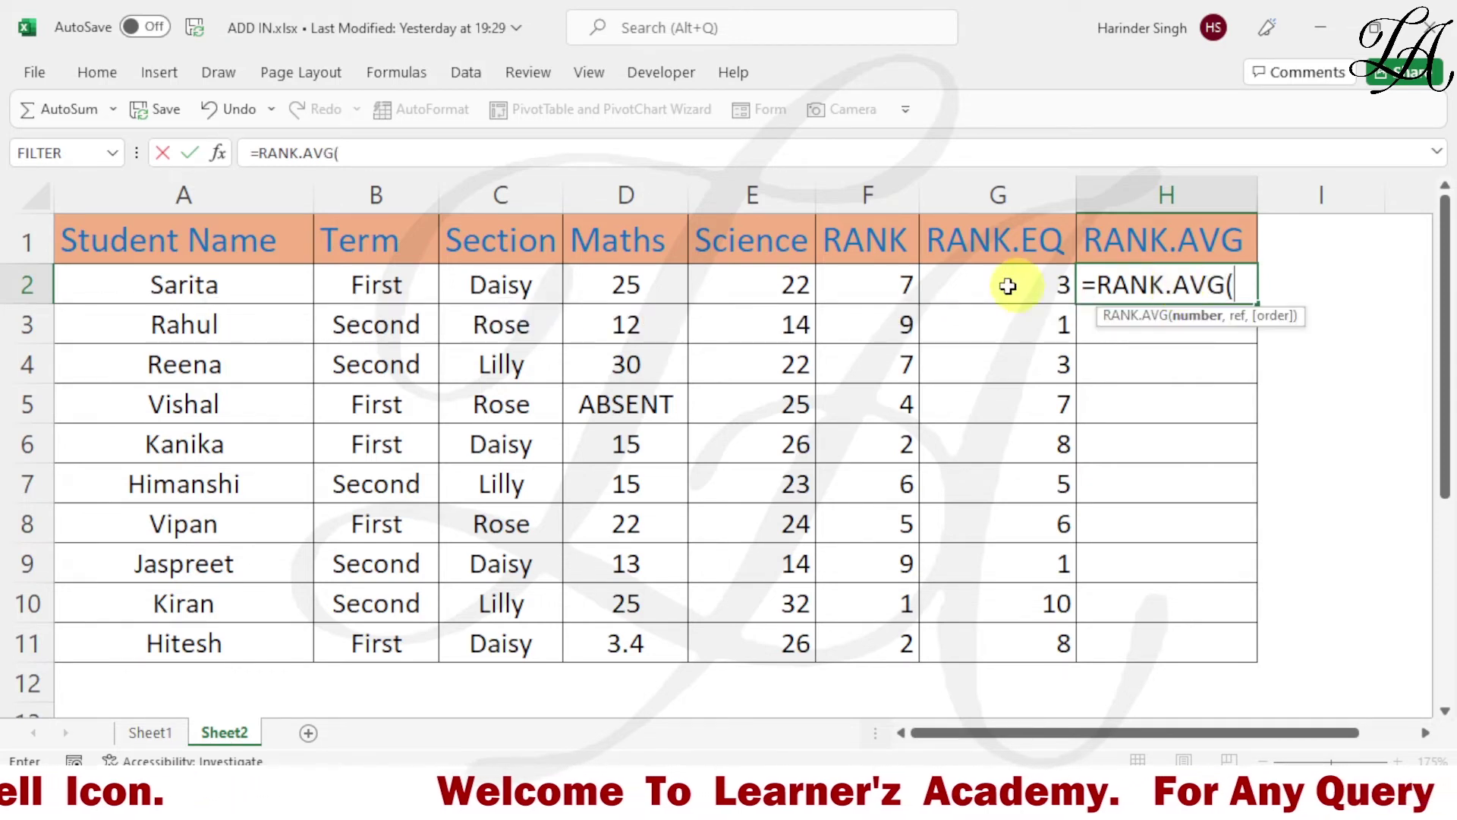
{"action": "left_click", "coordinate": [742, 288]}
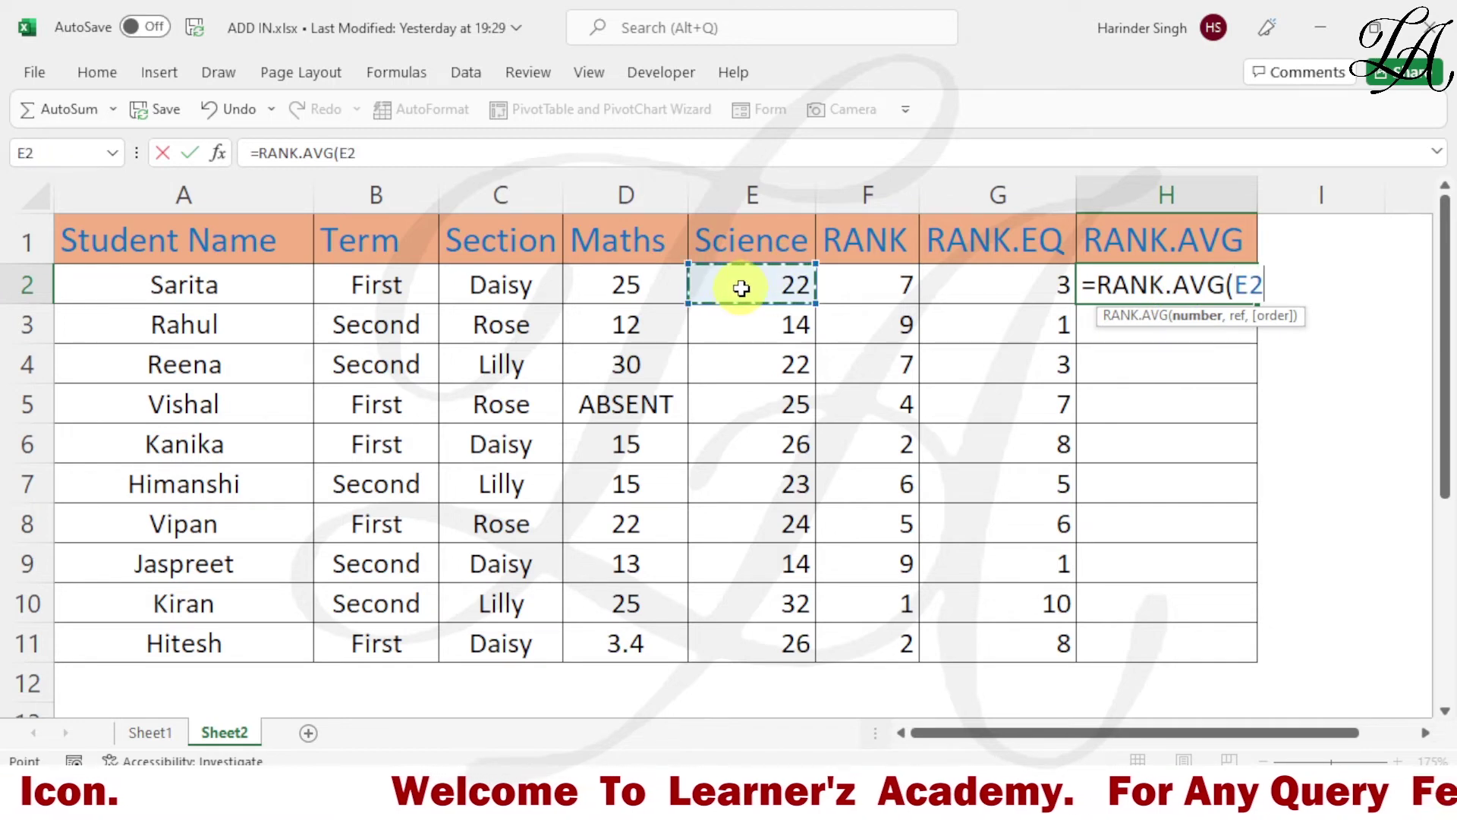
{"action": "type", "text": ","}
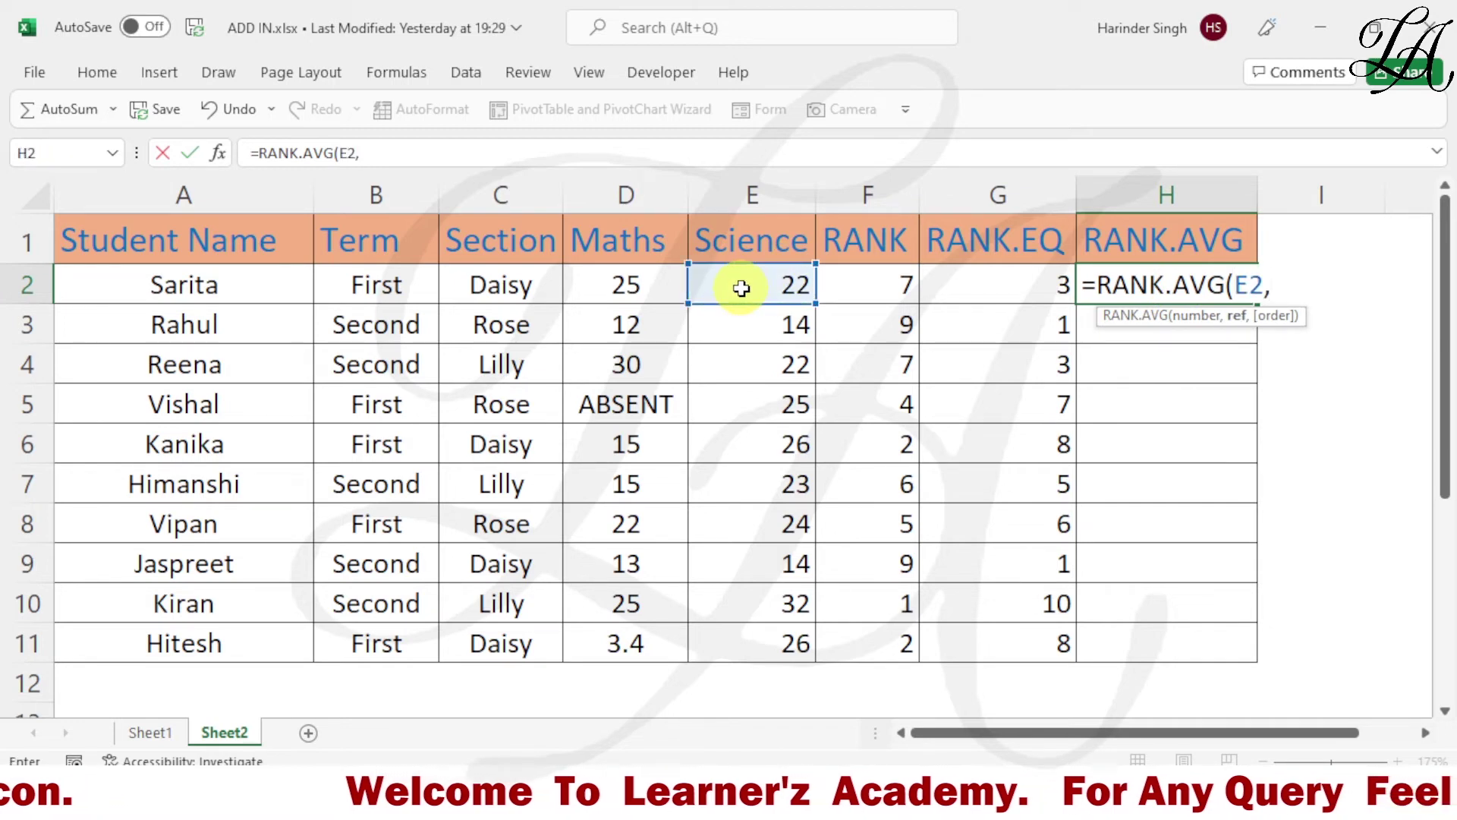
{"action": "left_click_drag", "start_coordinate": [741, 288], "coordinate": [726, 648]}
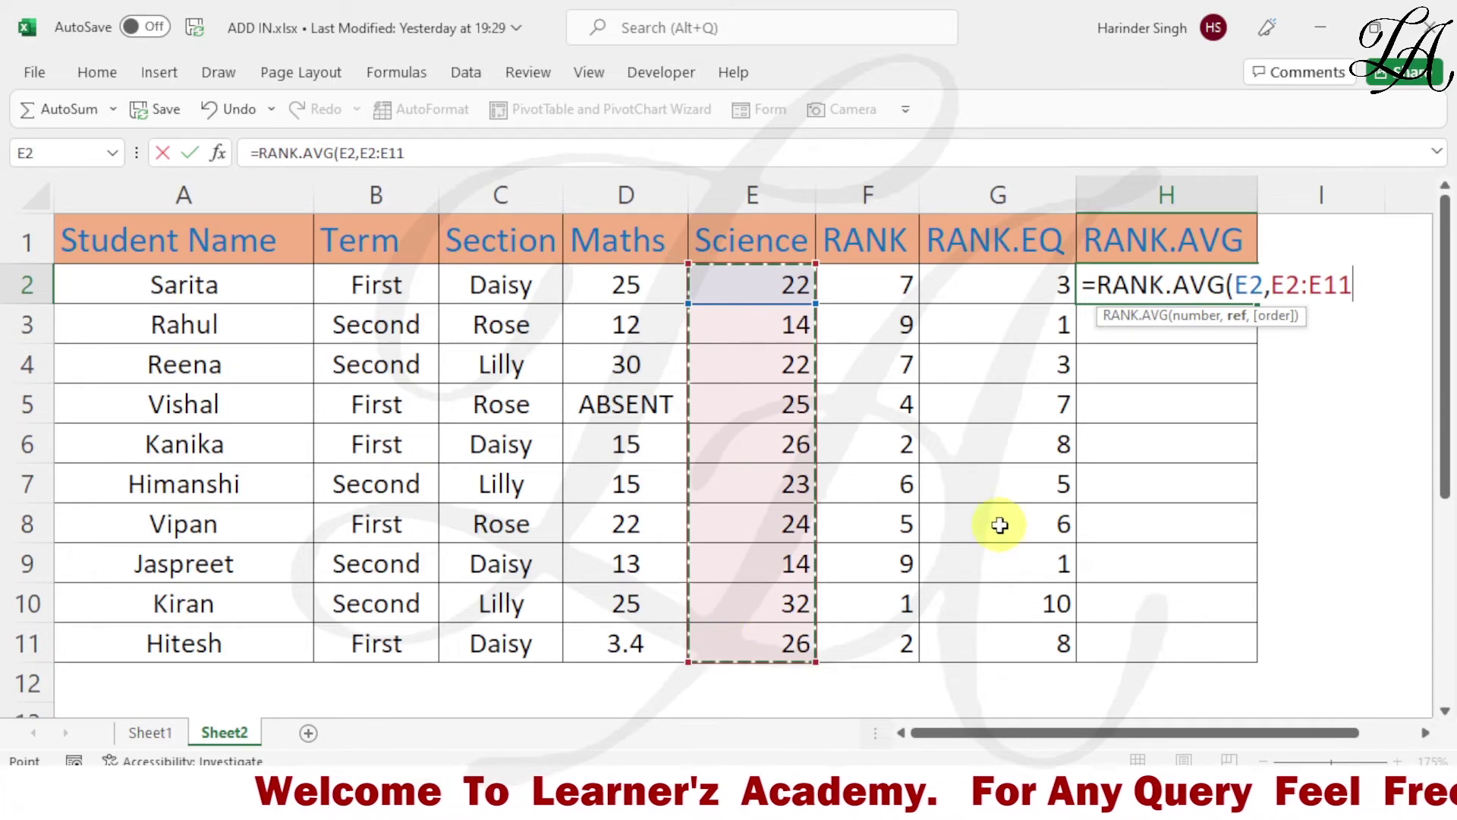
{"action": "key", "text": "F4"}
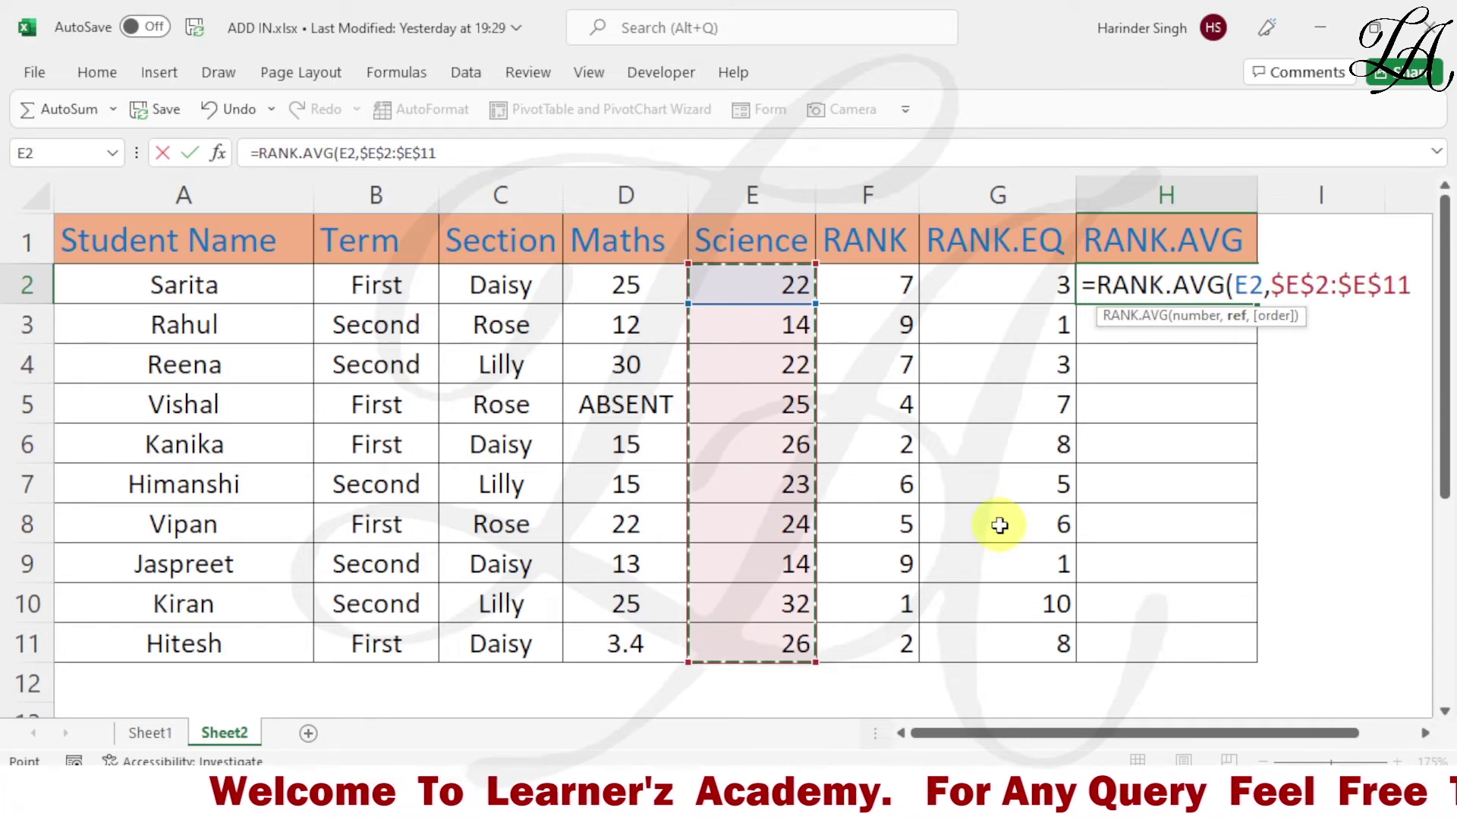
{"action": "type", "text": ")"}
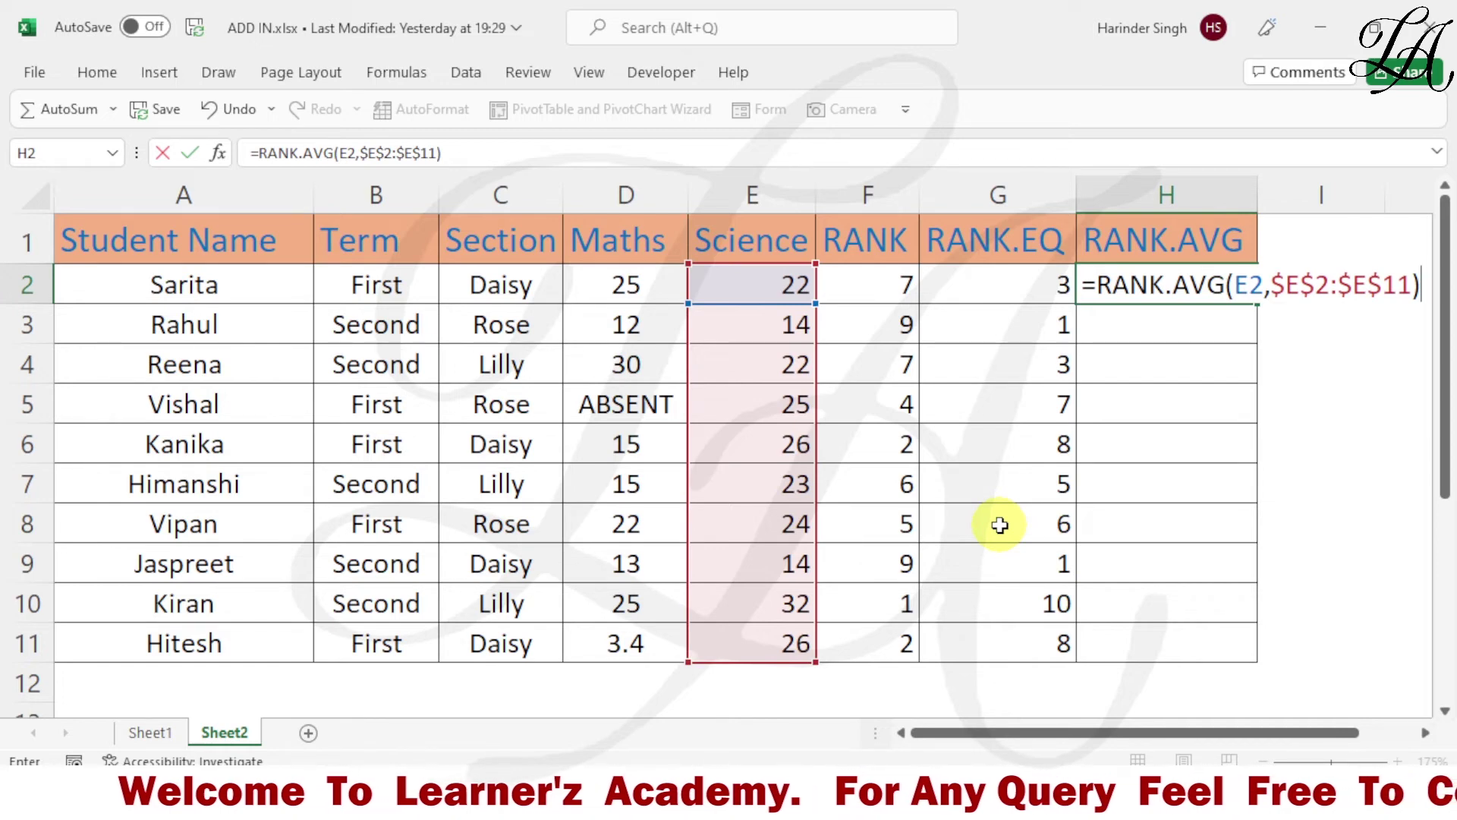
{"action": "key", "text": "Return"}
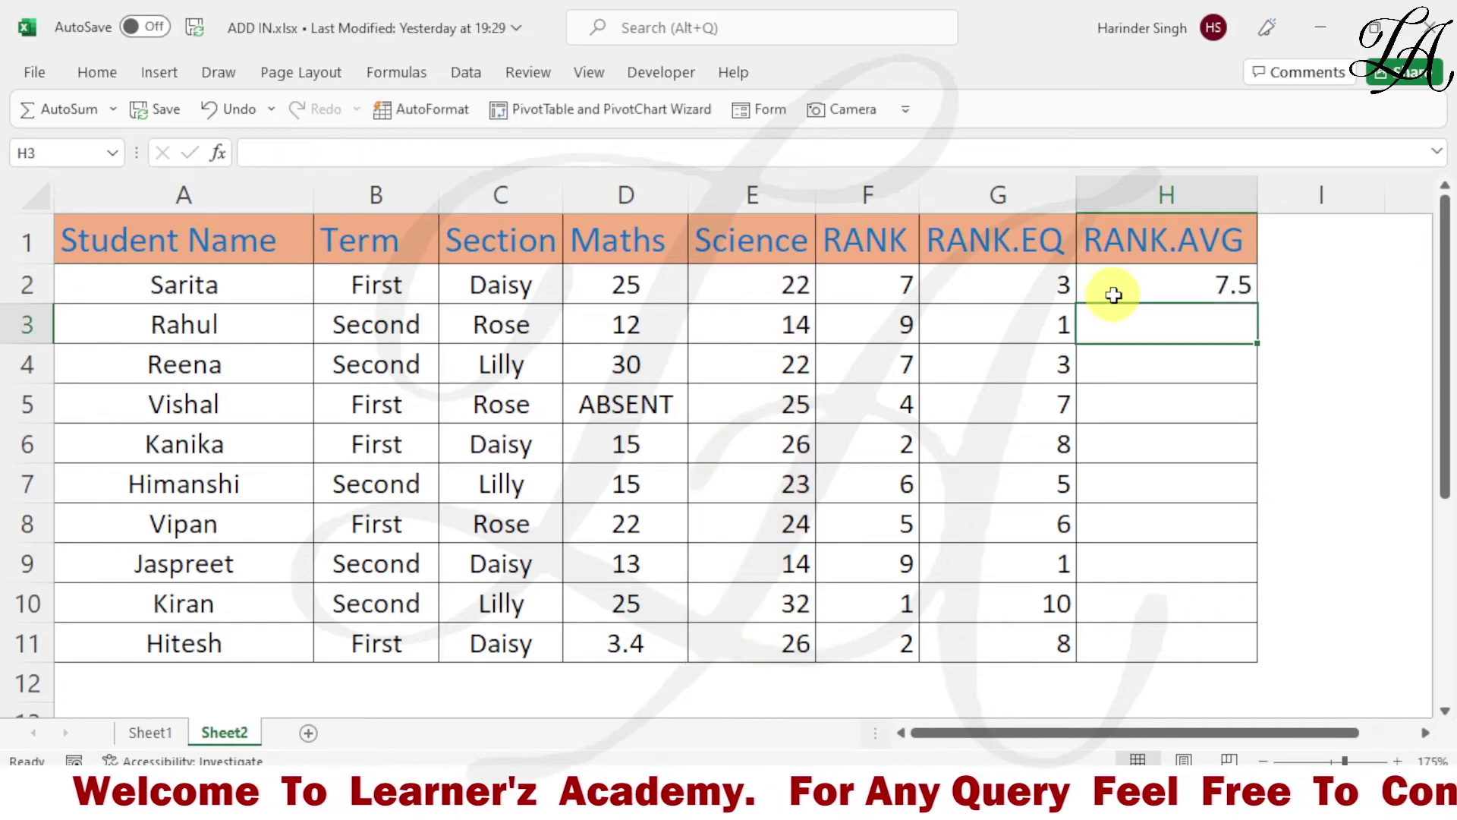
- Fill RANK.AVG down to H11 and compare the tied marks: the 26s get 2.5, the 14s get 9.5
{"action": "left_click", "coordinate": [1116, 287]}
{"action": "left_click_drag", "start_coordinate": [1256, 304], "coordinate": [1247, 658]}
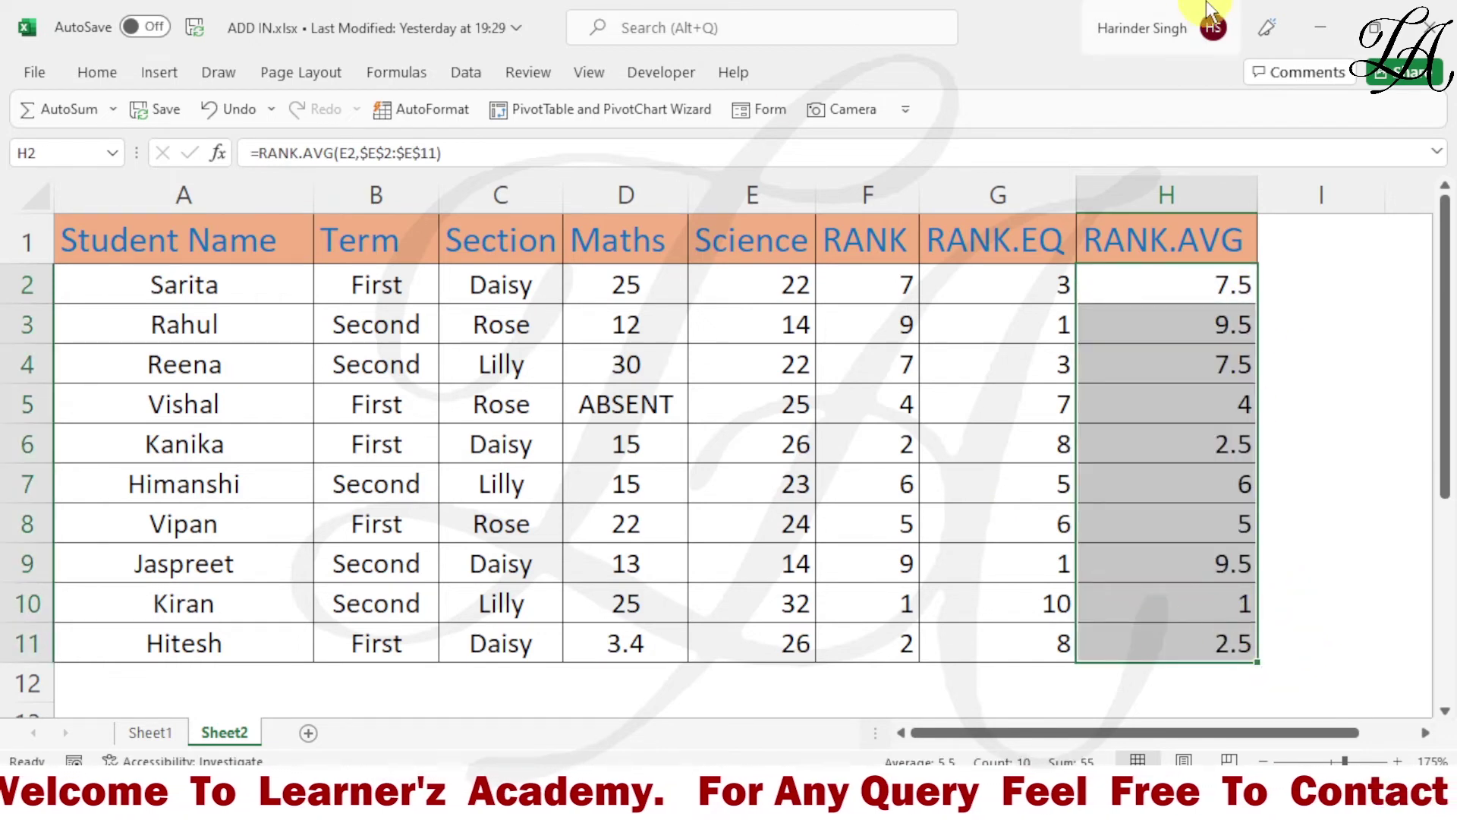
{"action": "left_click", "coordinate": [1224, 607]}
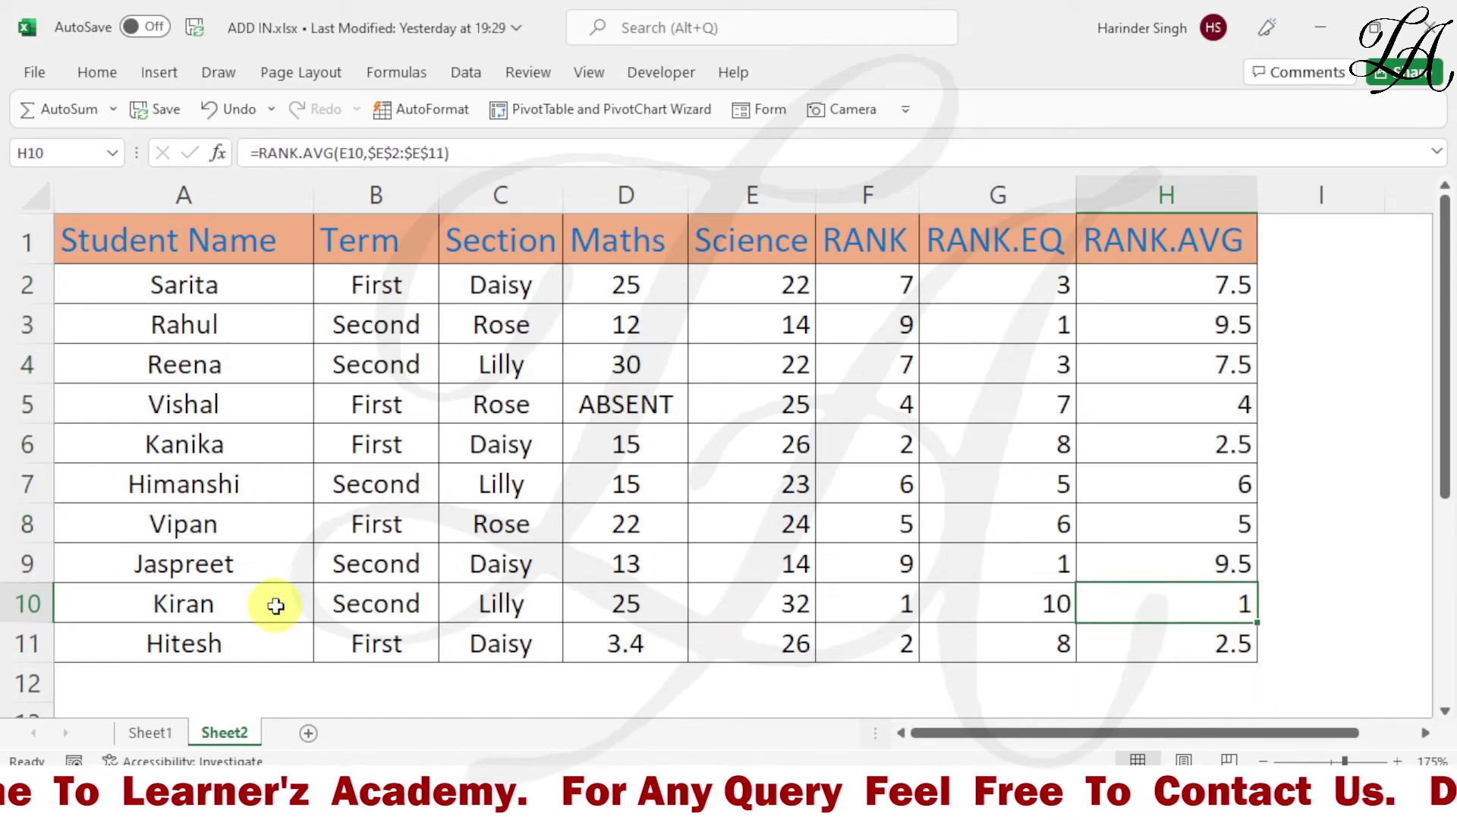
{"action": "left_click", "coordinate": [747, 605]}
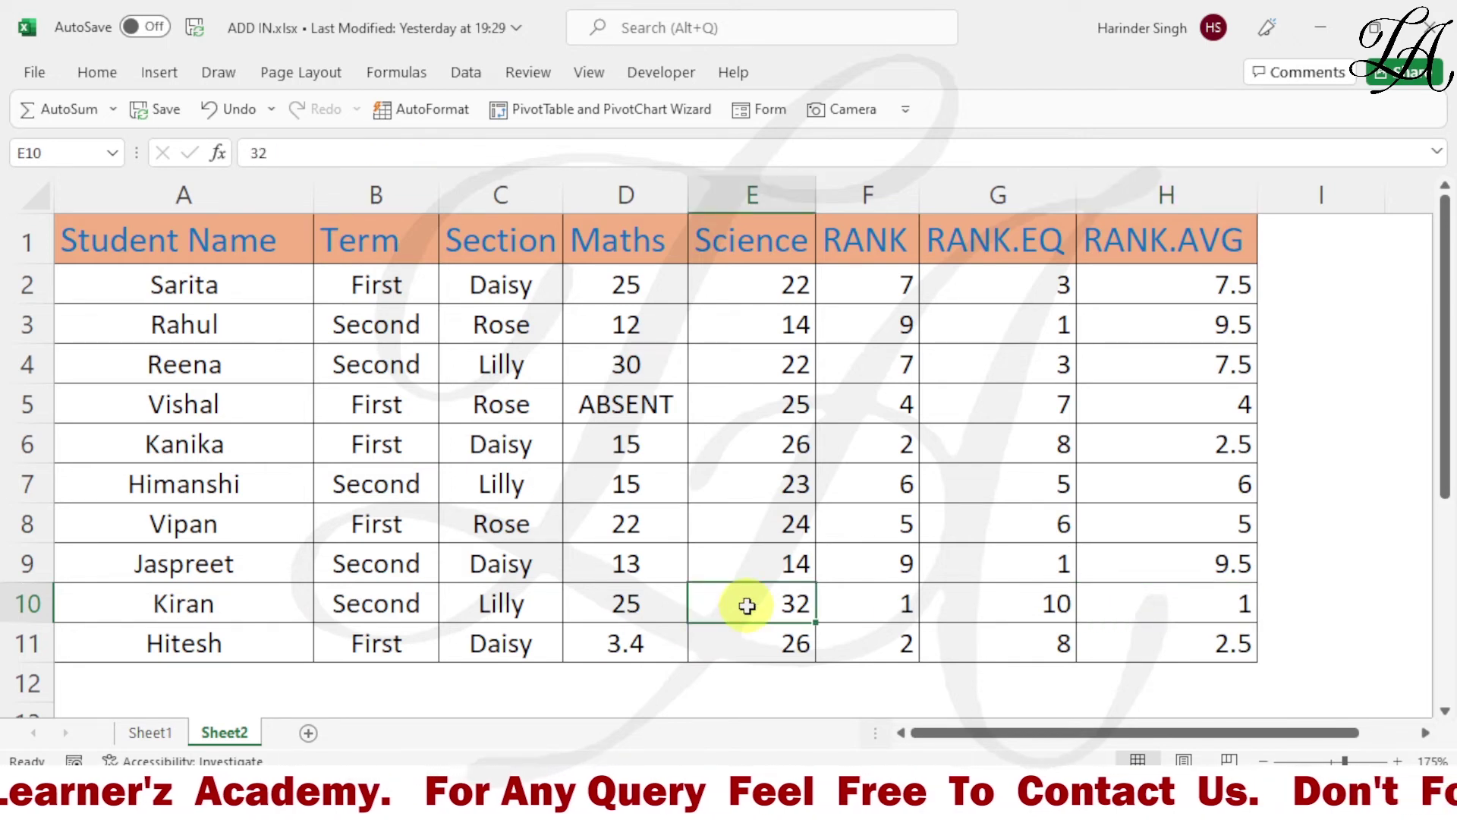
{"action": "left_click", "coordinate": [770, 653]}
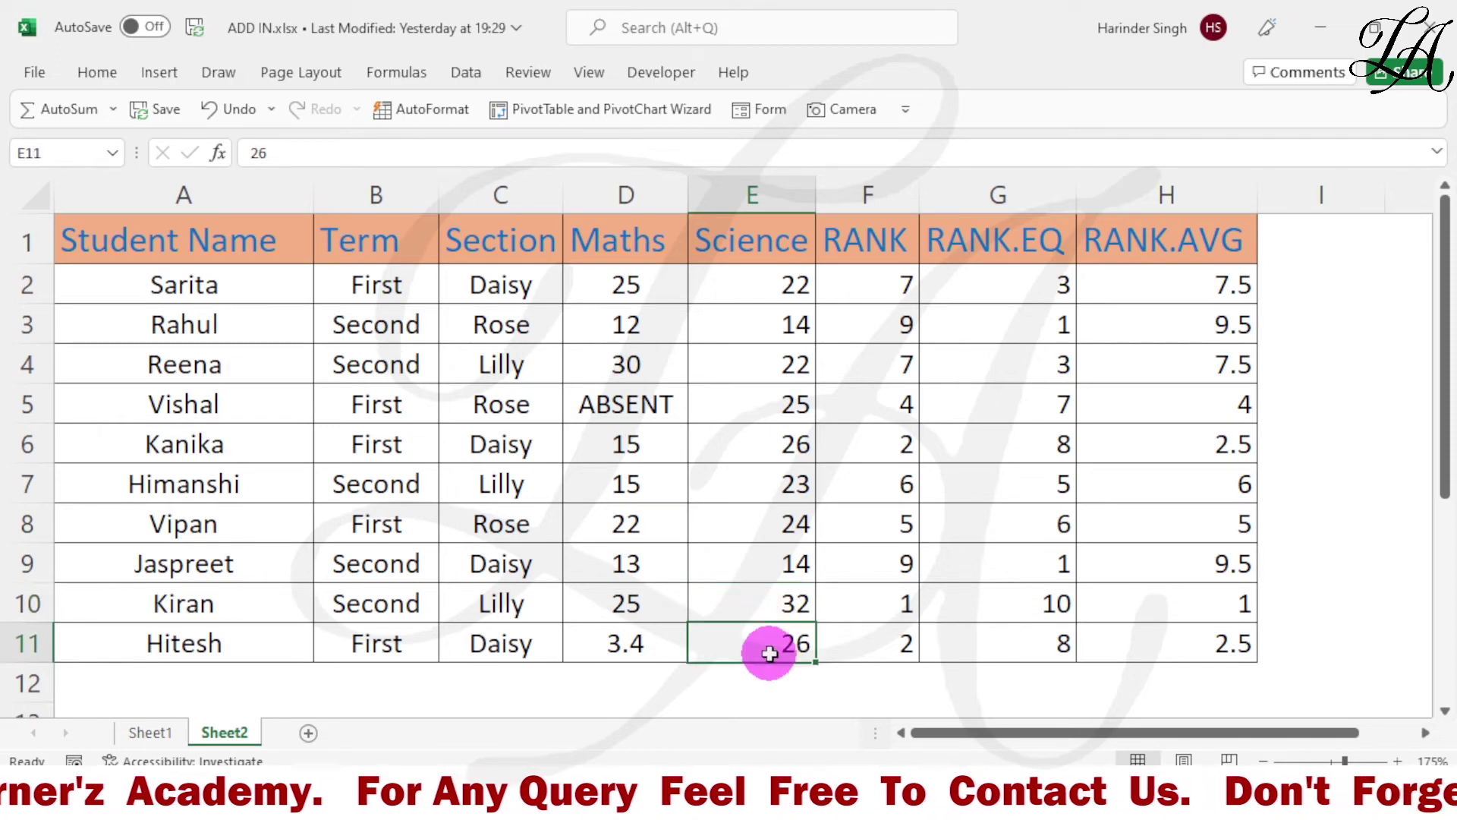
{"action": "left_click", "coordinate": [742, 430]}
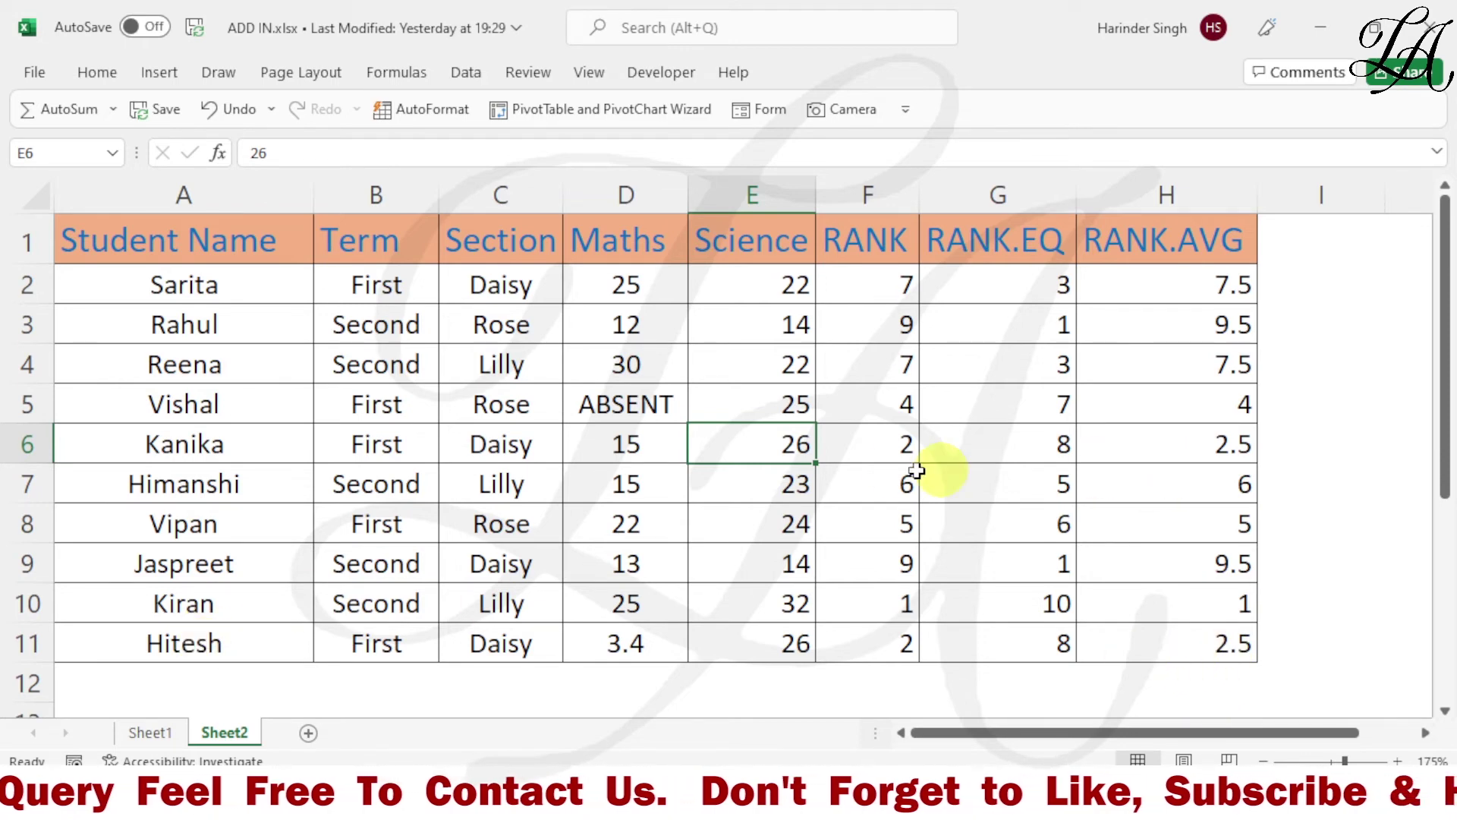
{"action": "left_click", "coordinate": [1220, 457]}
{"action": "left_click", "coordinate": [1243, 652]}
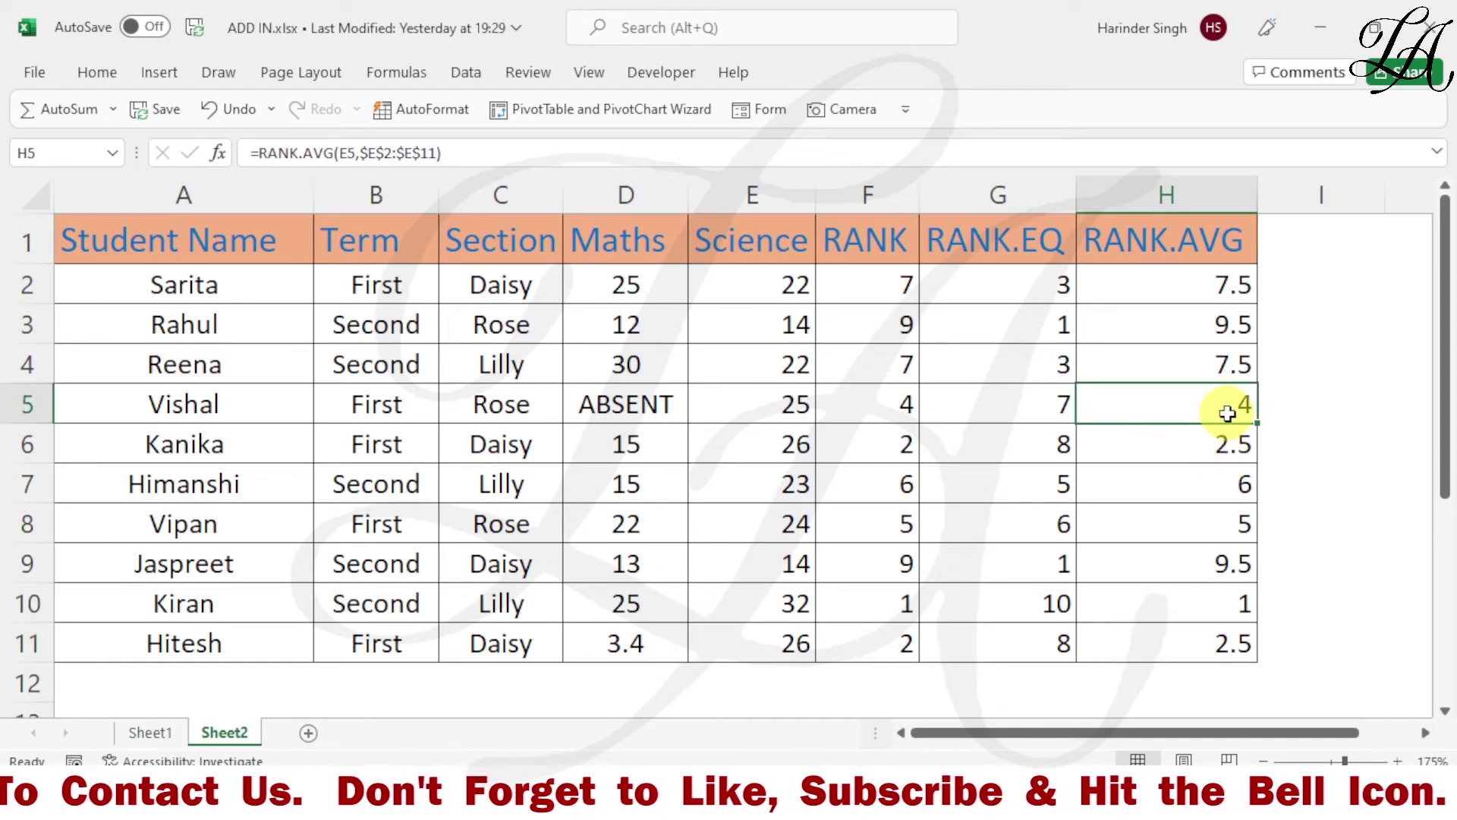
{"action": "left_click", "coordinate": [1227, 522]}
{"action": "left_click", "coordinate": [1222, 489]}
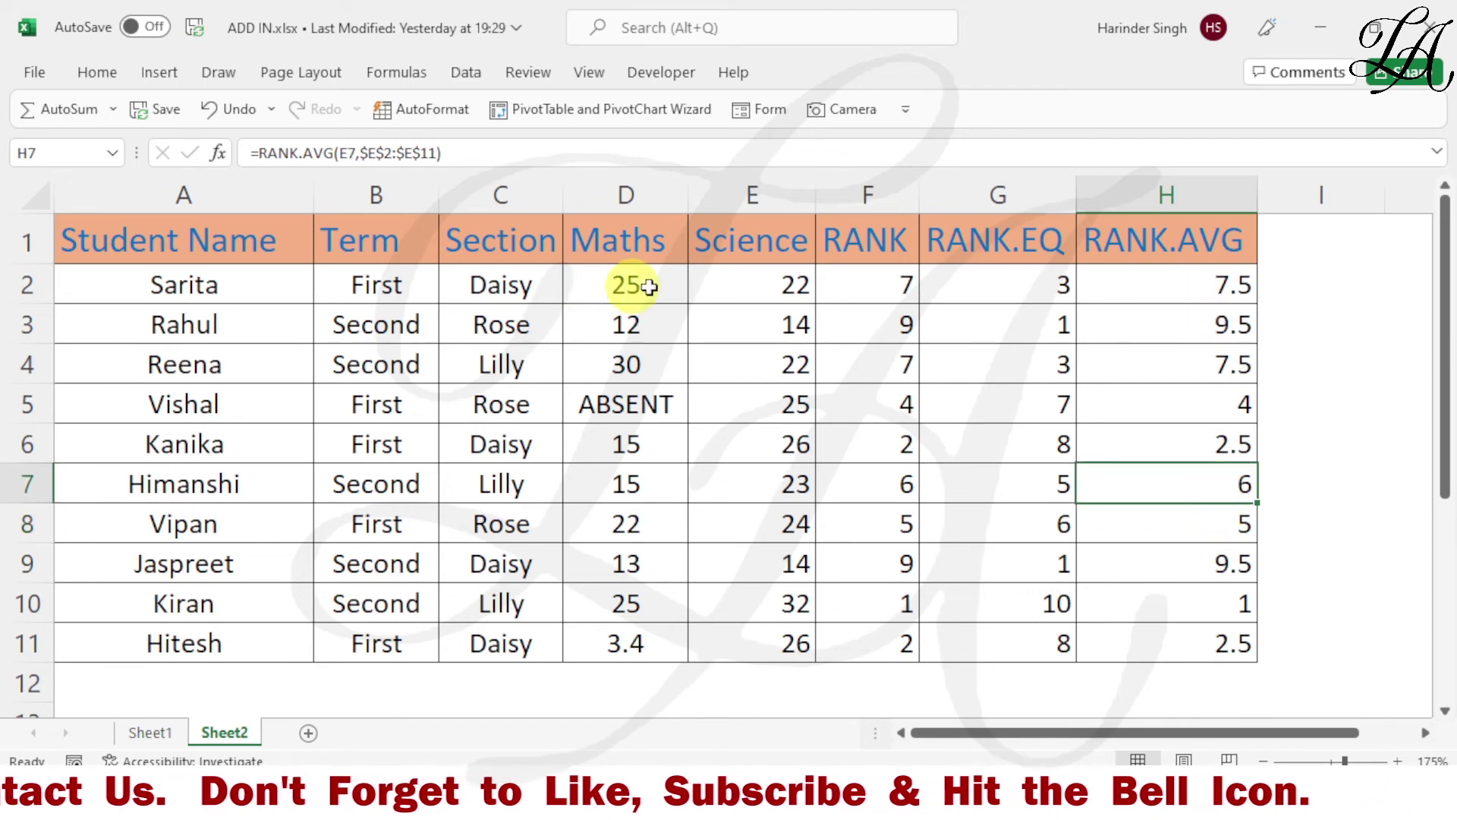
{"action": "left_click", "coordinate": [752, 289]}
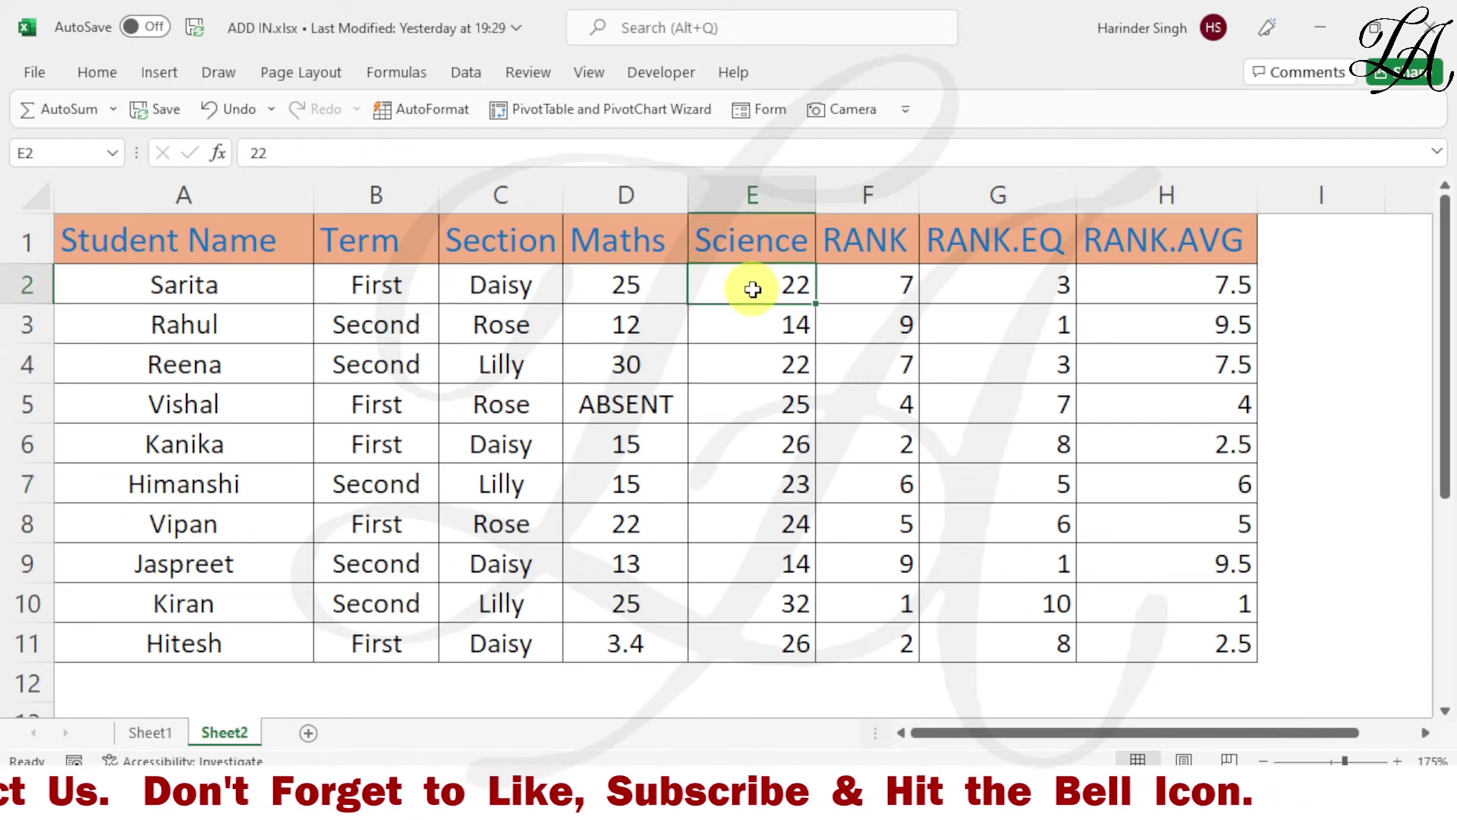
{"action": "left_click", "coordinate": [740, 374]}
{"action": "left_click", "coordinate": [740, 291]}
{"action": "left_click", "coordinate": [740, 369]}
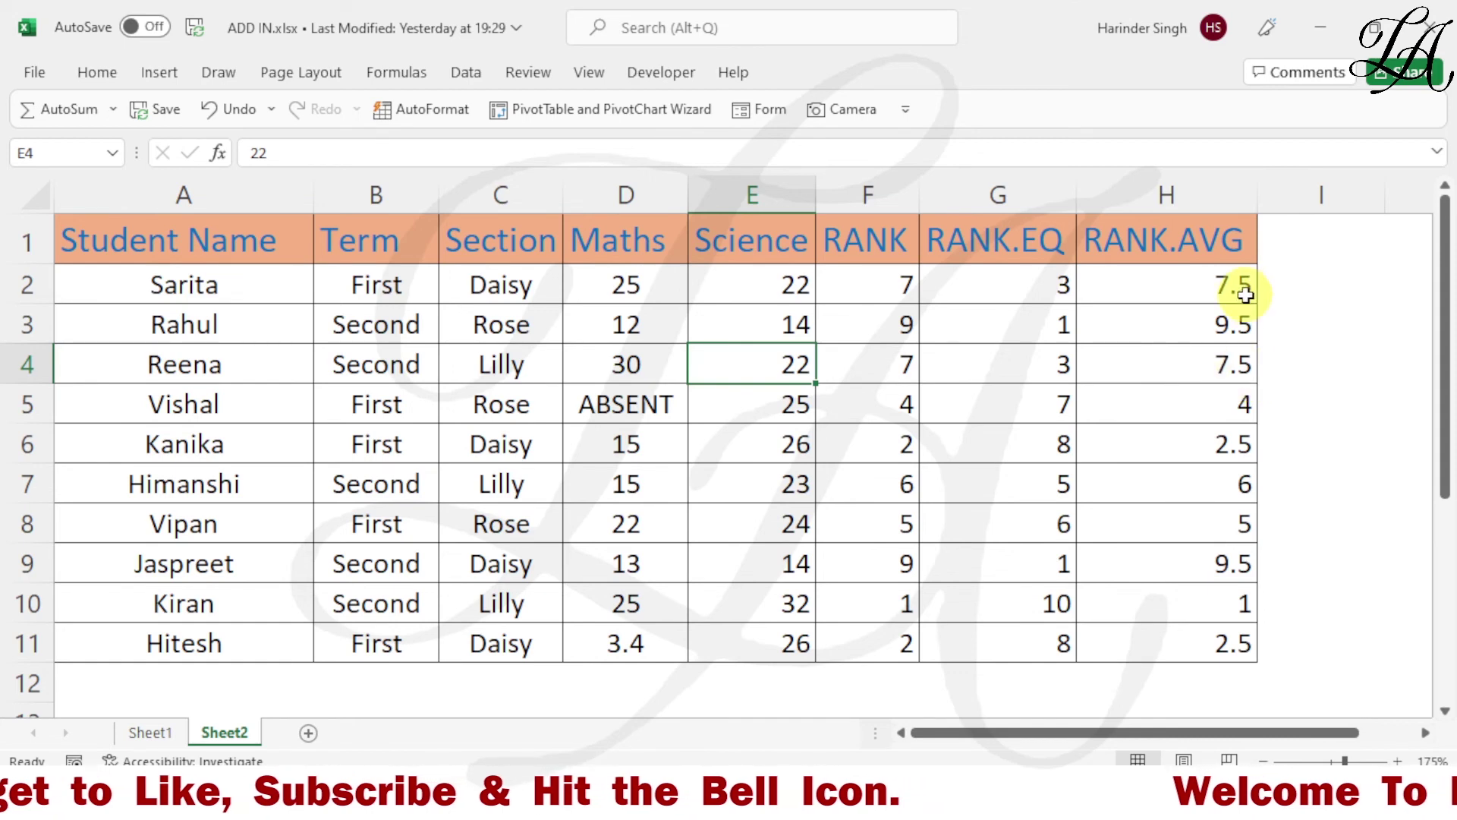
- Change the second student's Science mark in E3 from 14 to 22
{"action": "left_click", "coordinate": [791, 323]}
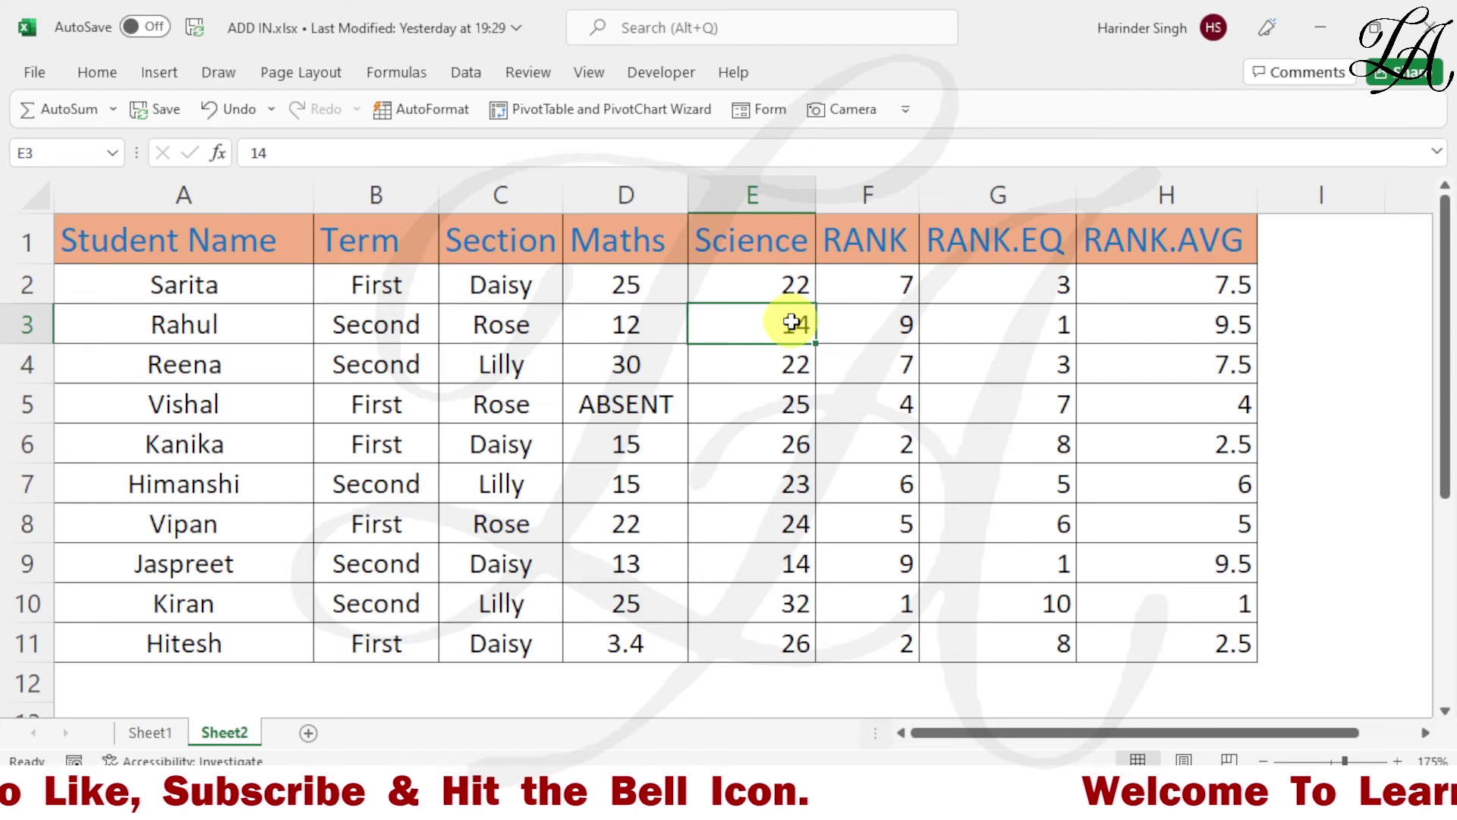
{"action": "type", "text": "22"}
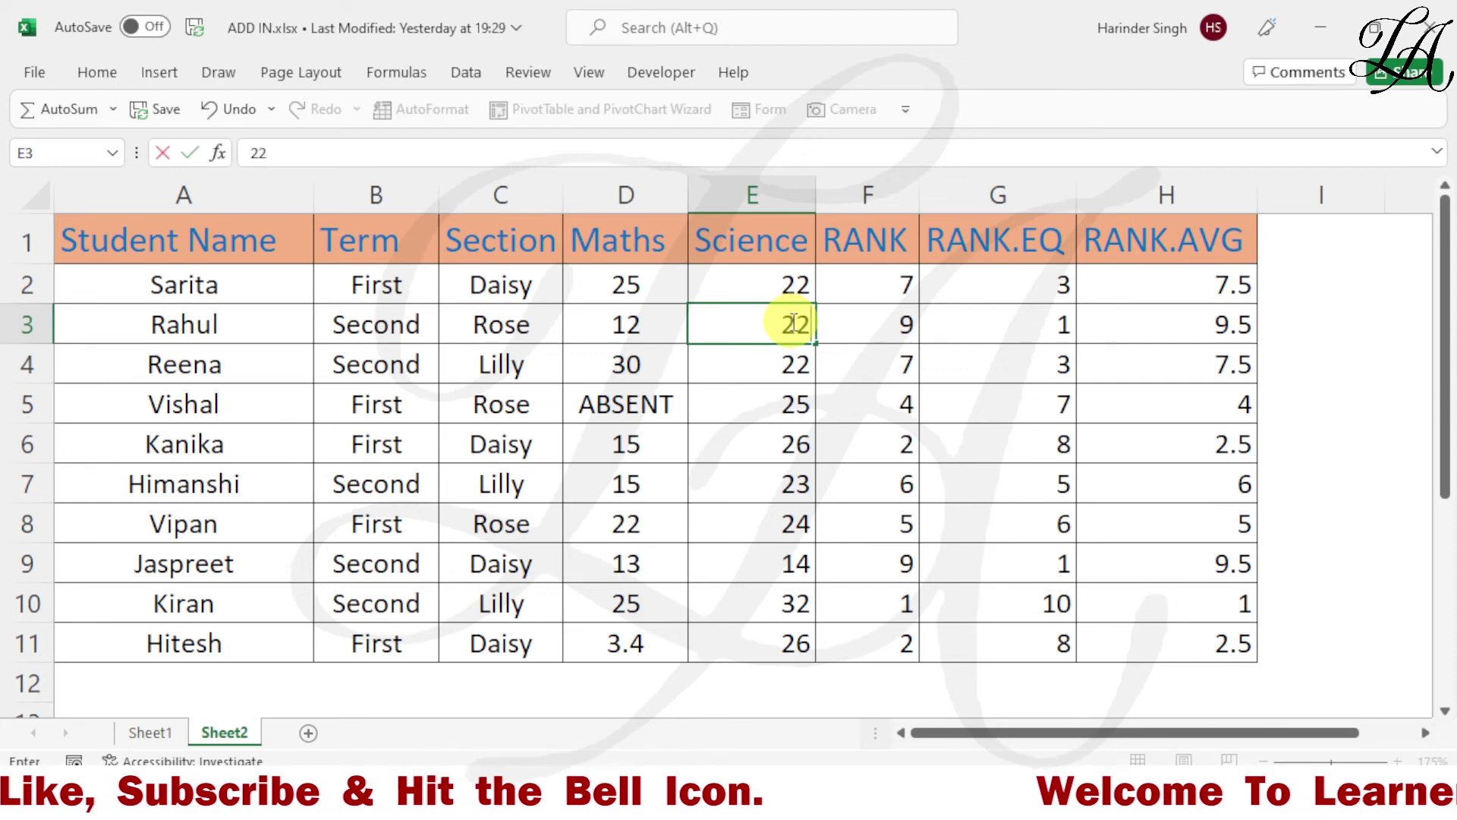
{"action": "key", "text": "Return"}
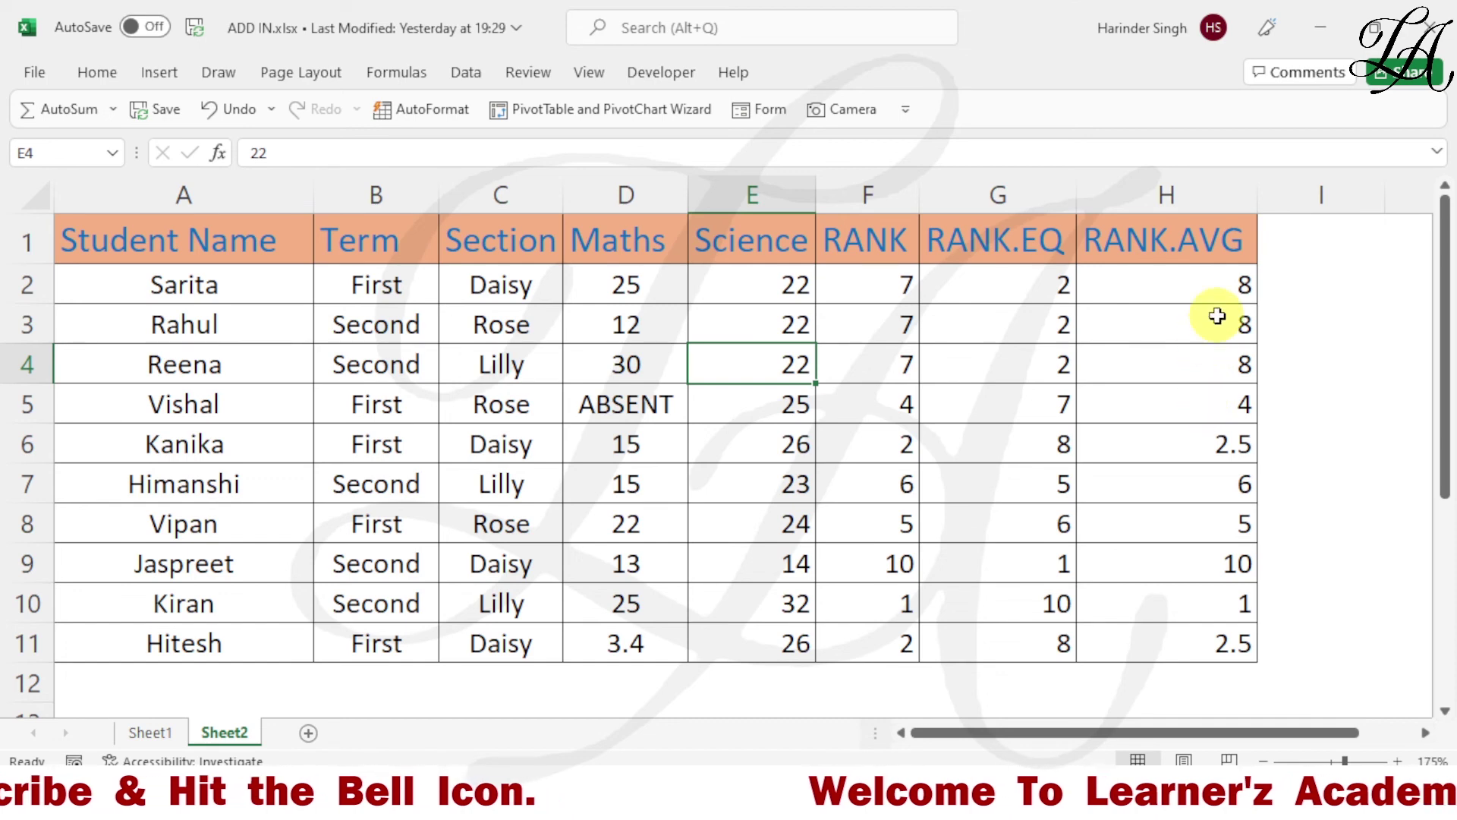
- Check the recalculated RANK.AVG values in H4, H3 and H2, now 8 for each tied 22
{"action": "left_click", "coordinate": [1203, 380]}
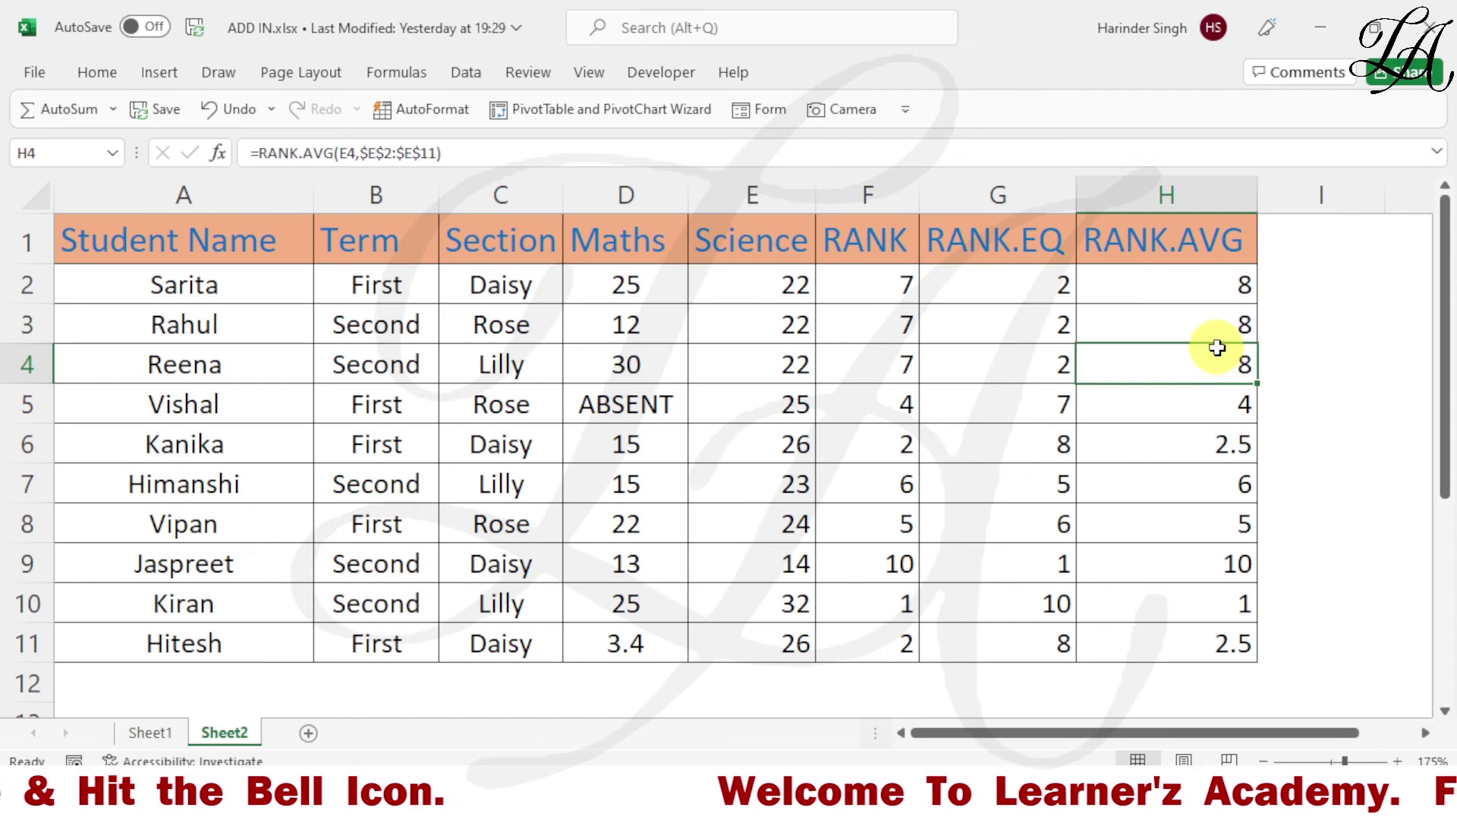
{"action": "left_click", "coordinate": [1219, 314]}
{"action": "left_click", "coordinate": [1222, 289]}
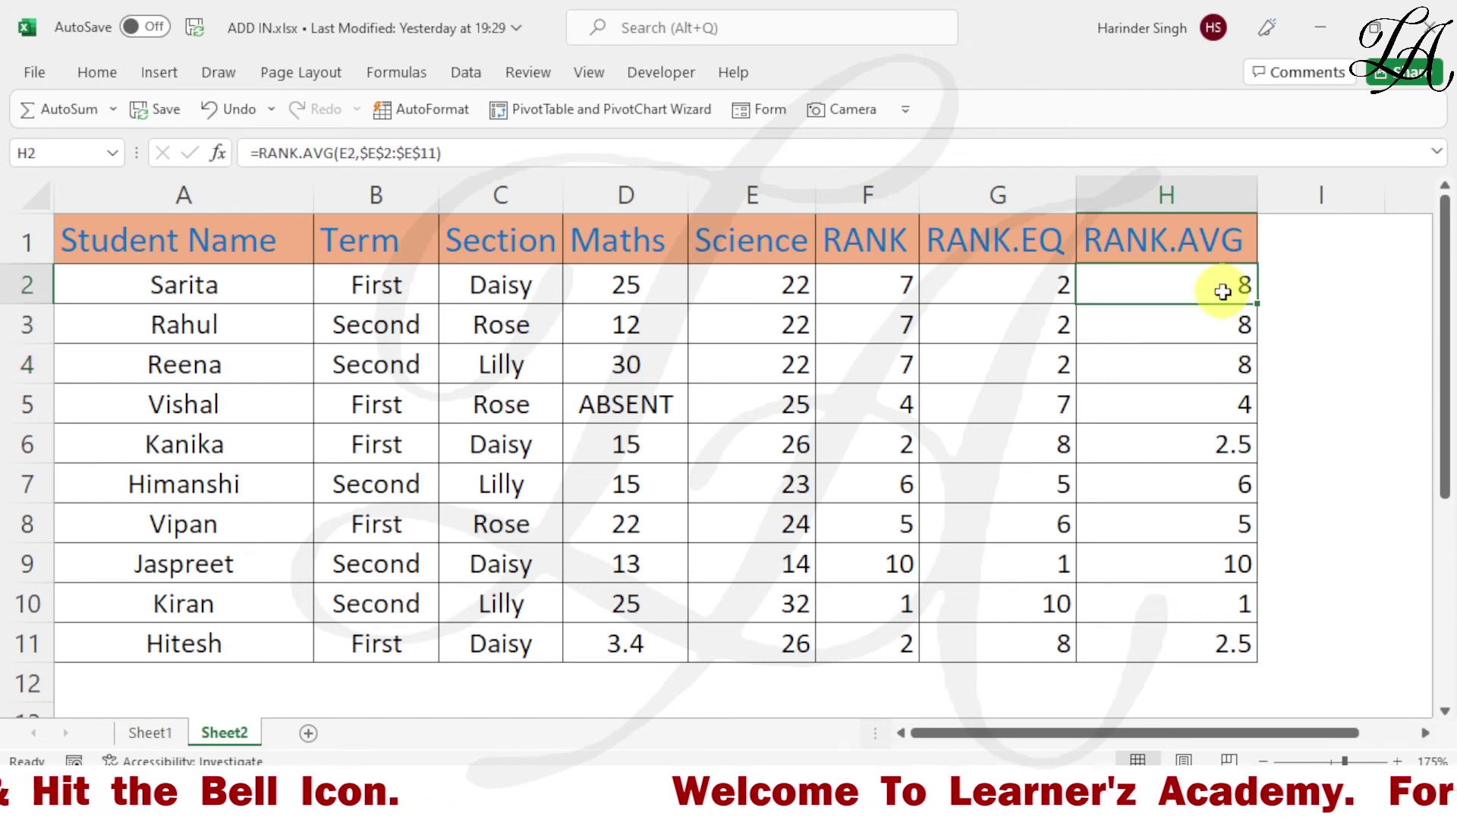